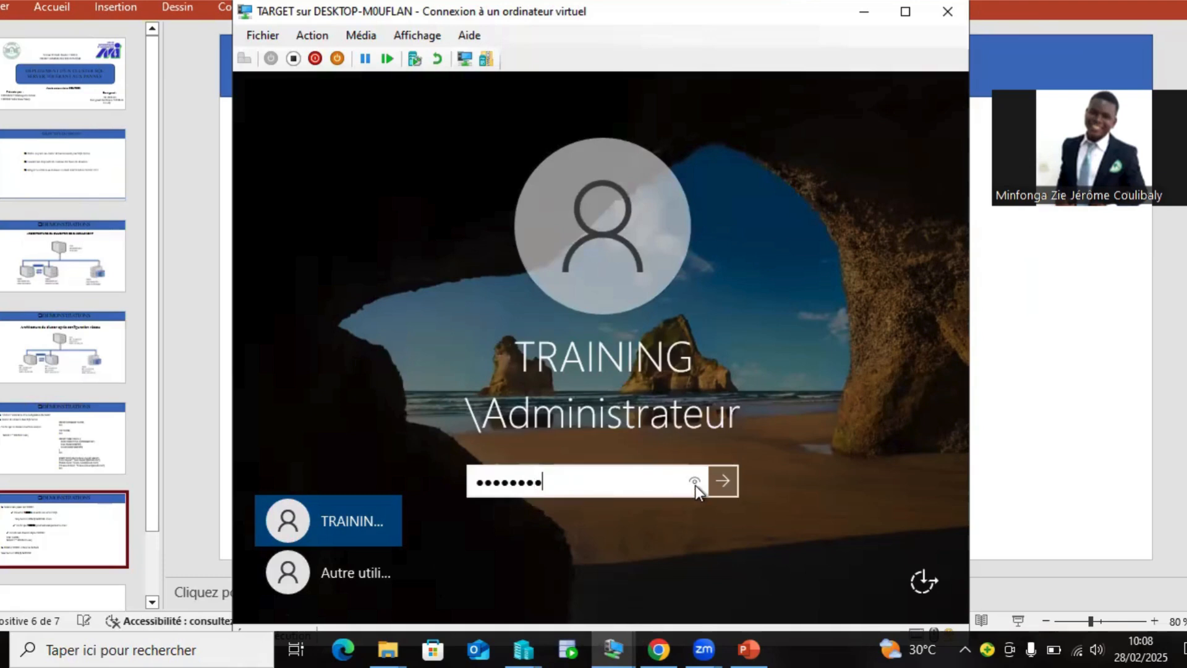
# Sign in to the TARGET and NODE1 virtual machines with the domain administrator account's password.
pyautogui.press('Return')
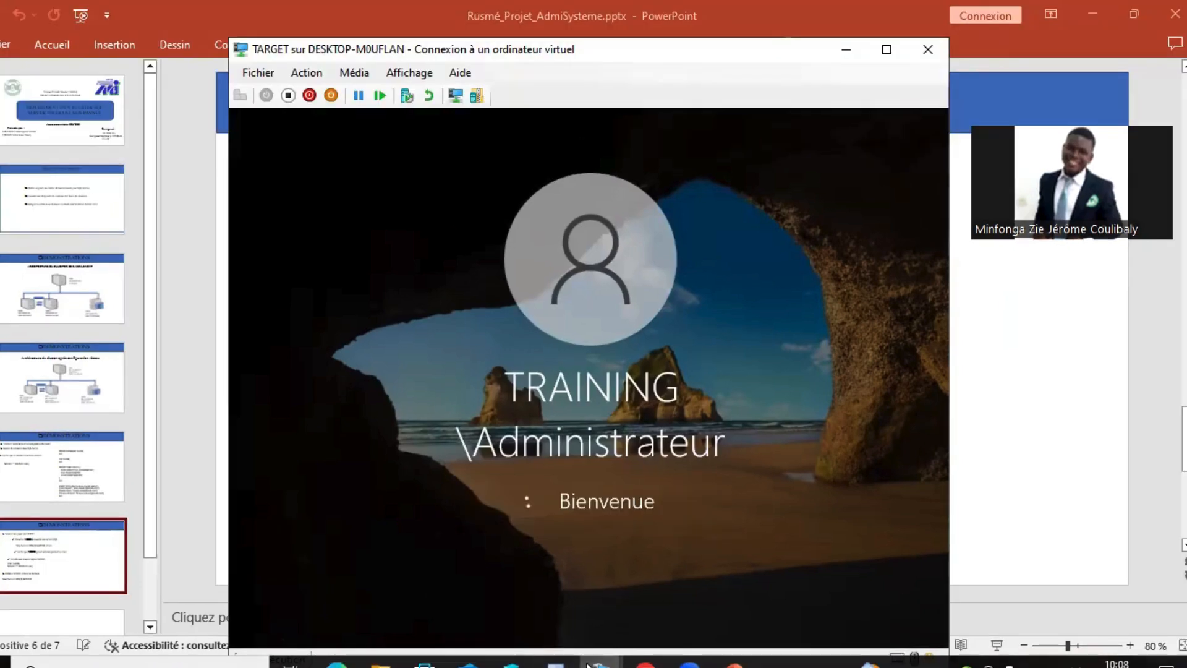
pyautogui.moveTo(611, 651)
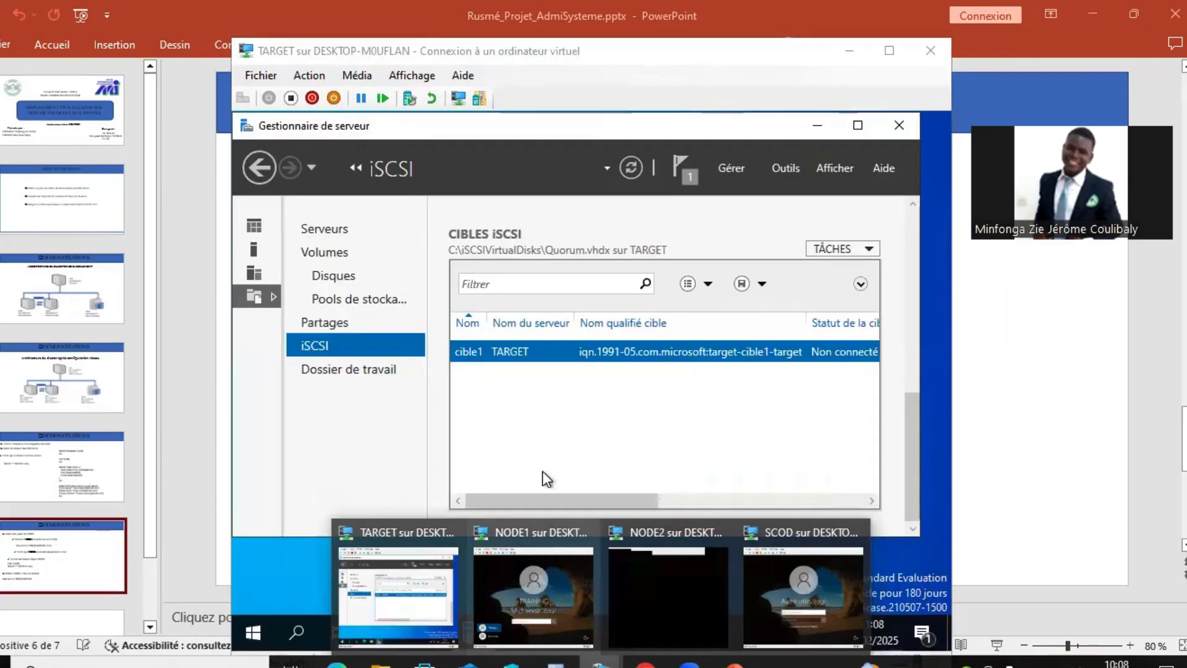
pyautogui.click(524, 578)
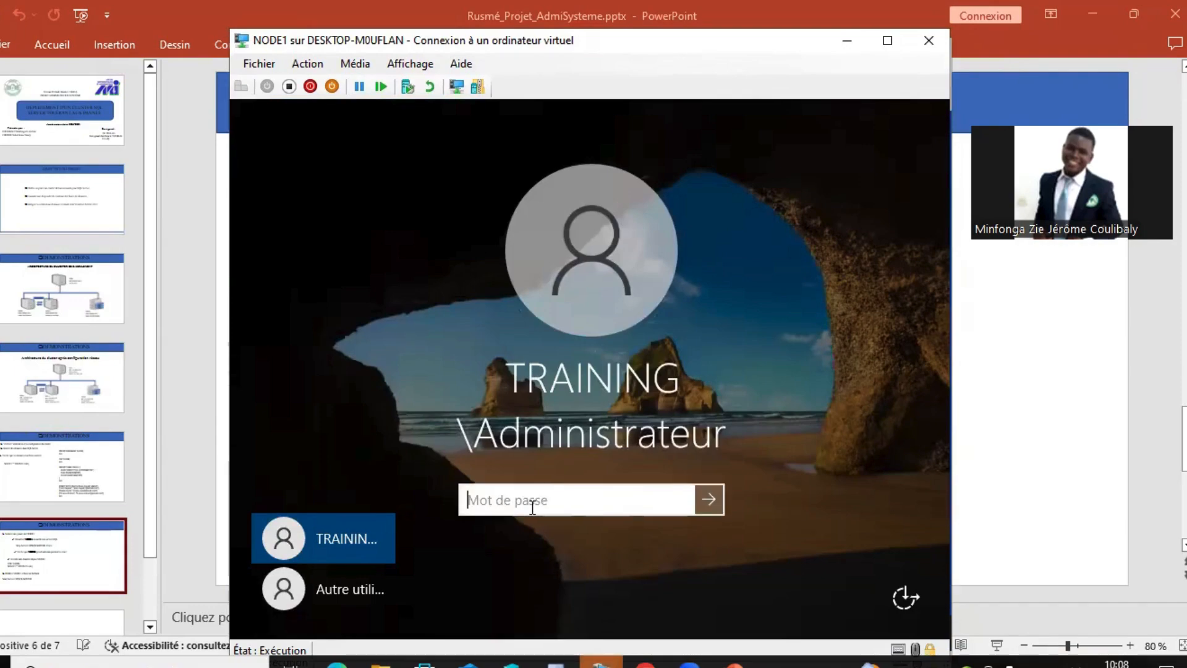
pyautogui.write('••••••••••••')
pyautogui.press('Return')
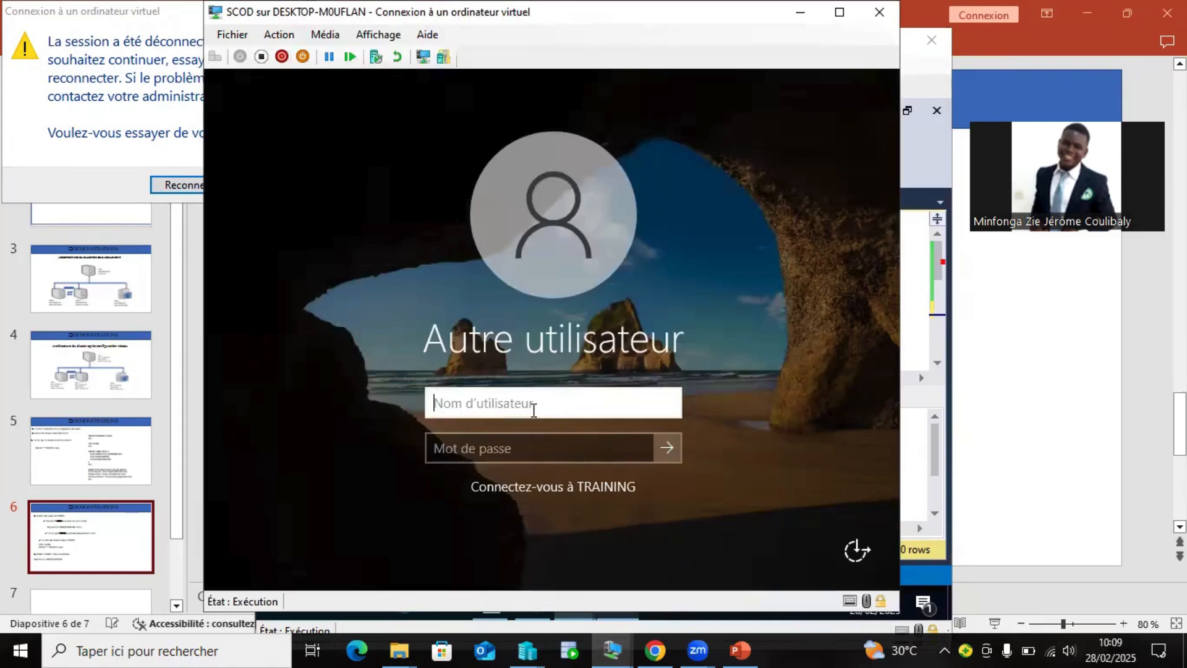
# Sign in to the SCOD virtual machine as TRAINING\Administrateur, entering the account password.
pyautogui.write('@@')
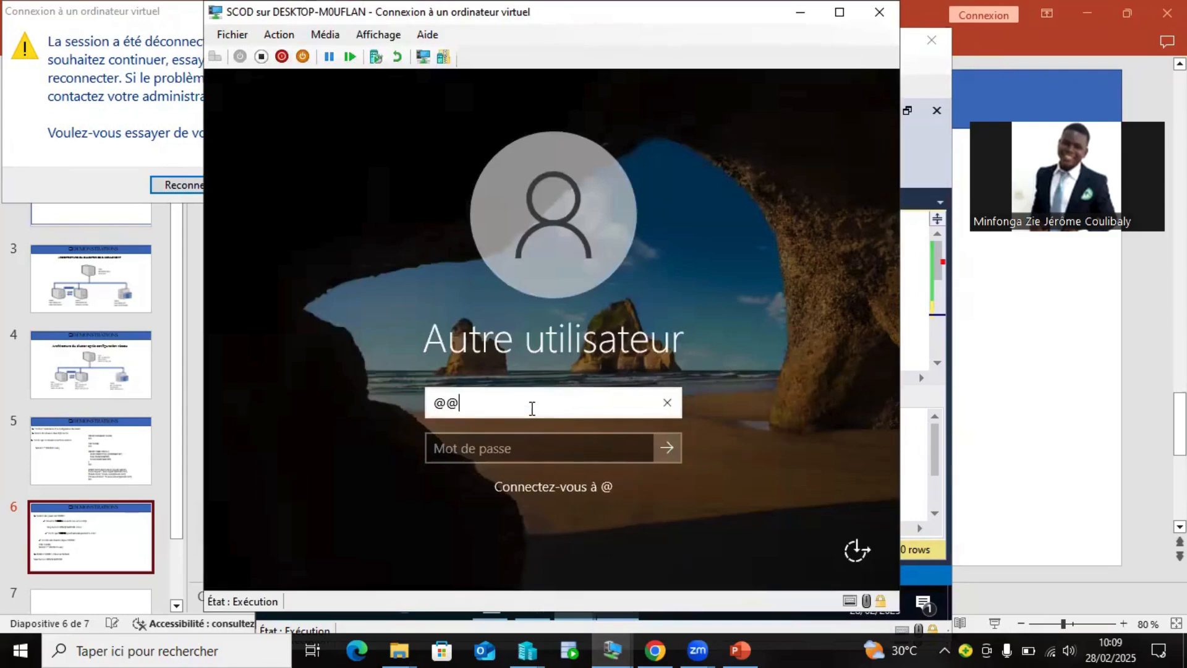
pyautogui.press('BackSpace')
pyautogui.press('BackSpace')
pyautogui.write('TRA')
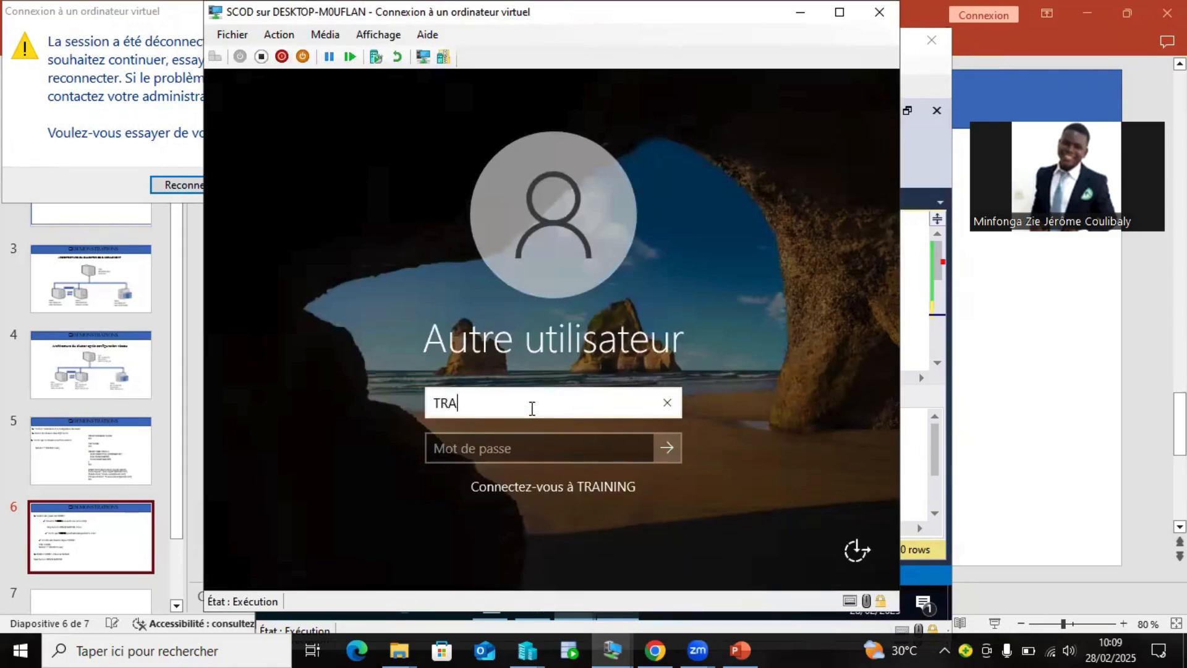
pyautogui.write('INING\\Administrateur')
pyautogui.click(500, 443)
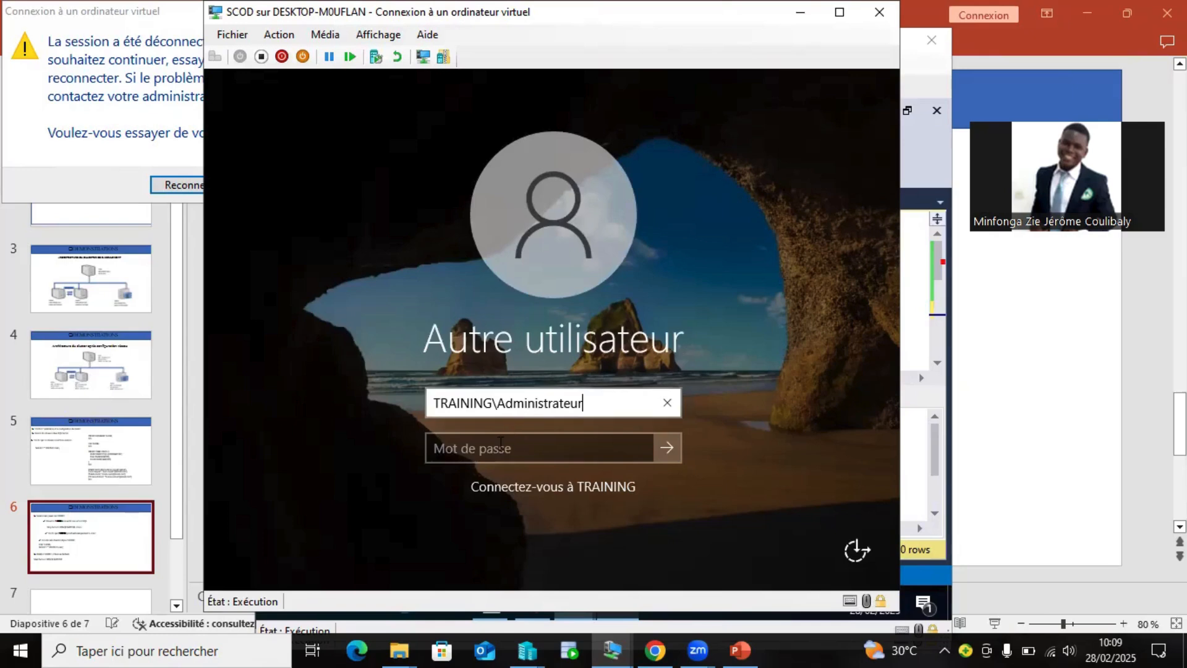
pyautogui.write('•••••••')
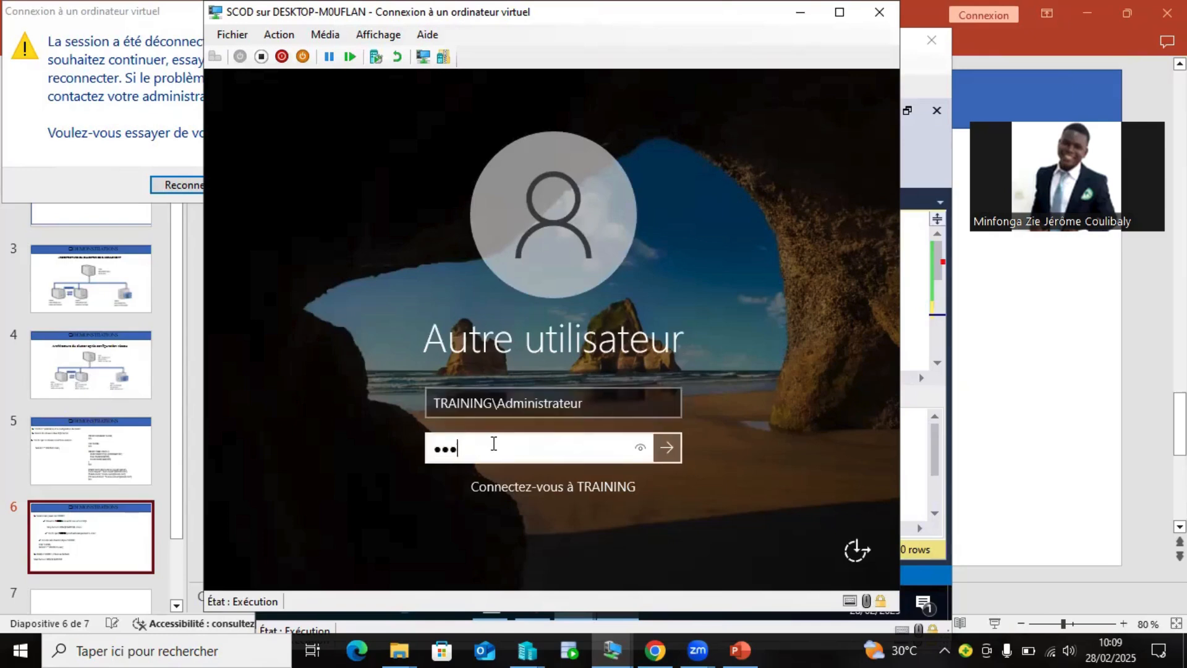
pyautogui.write('•••••')
pyautogui.press('Return')
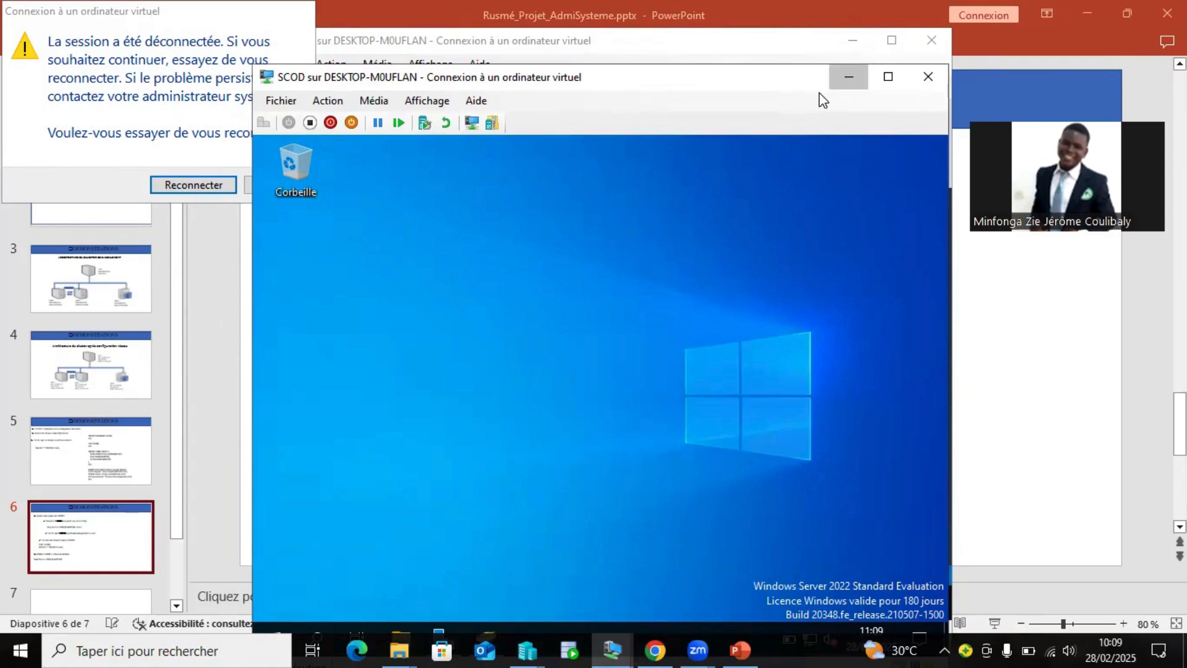
# Minimize the SCOD machine's window and reconnect the disconnected virtual machine session.
pyautogui.click(848, 77)
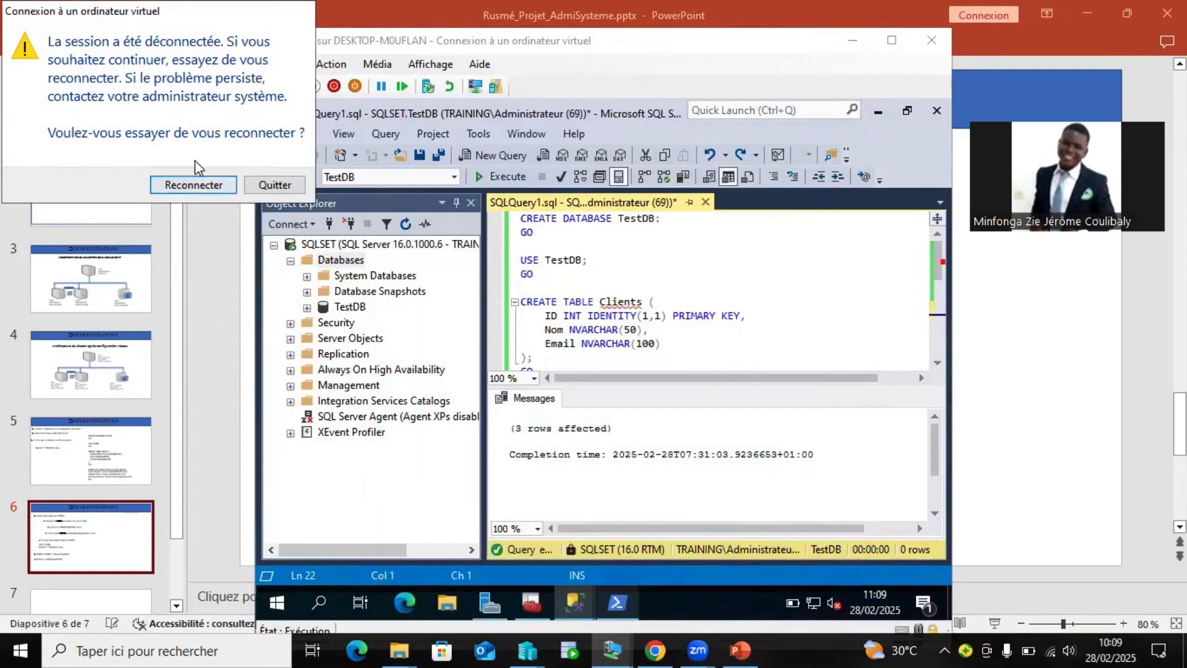
pyautogui.click(198, 186)
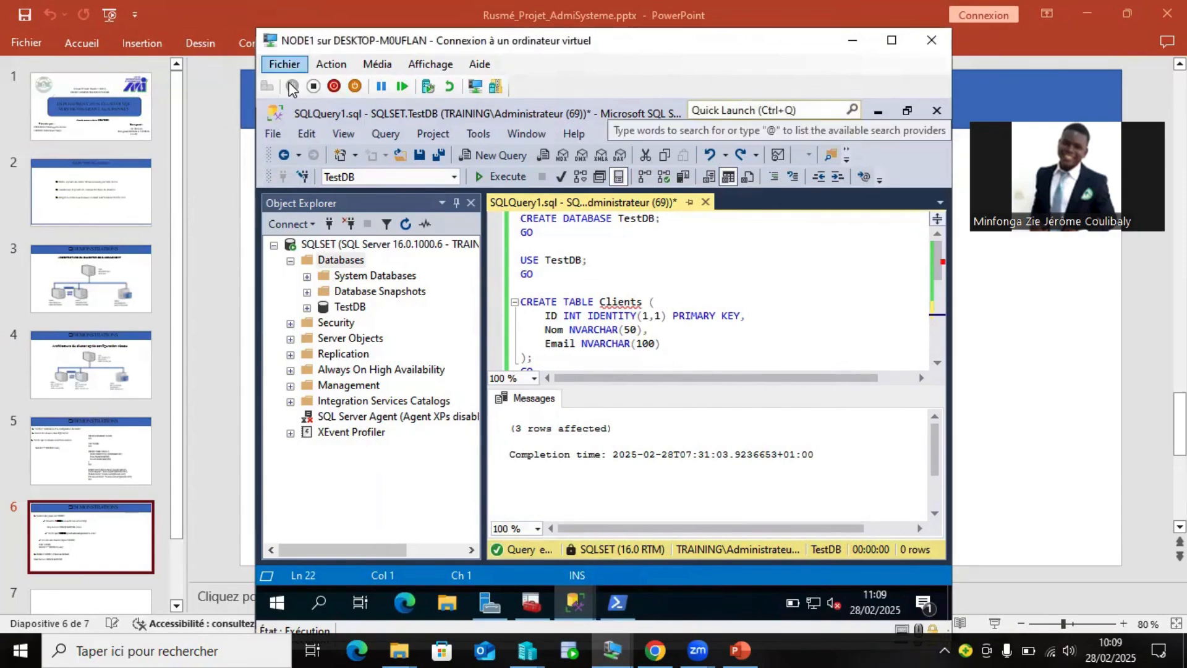
pyautogui.click(271, 111)
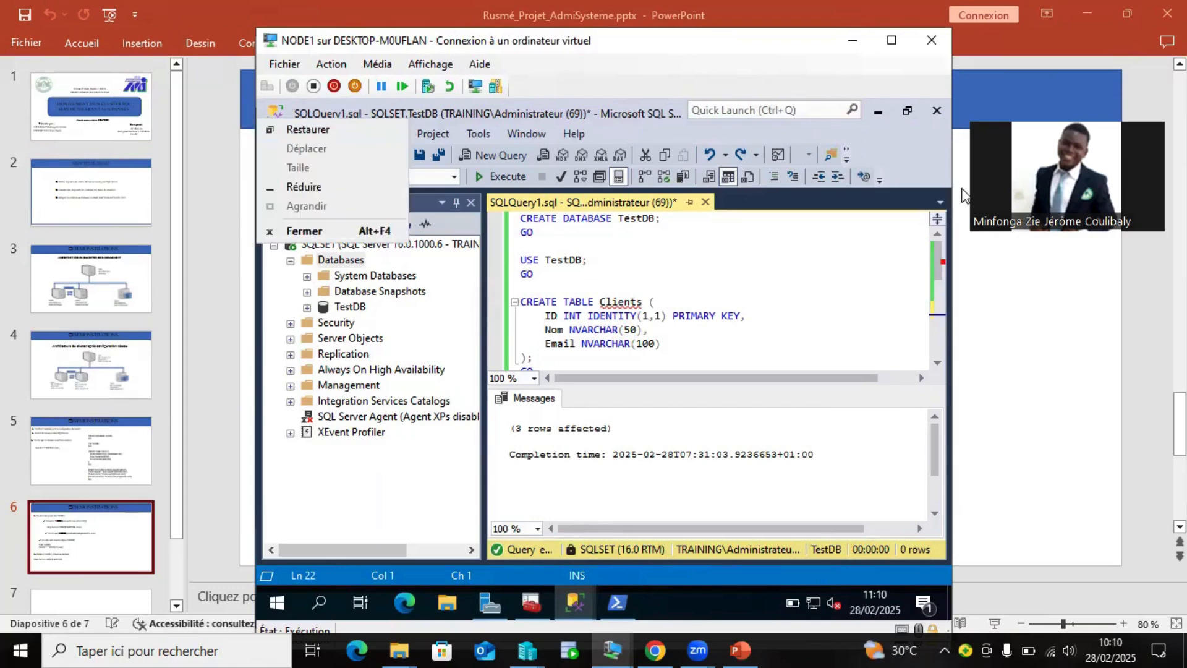
pyautogui.moveTo(611, 648)
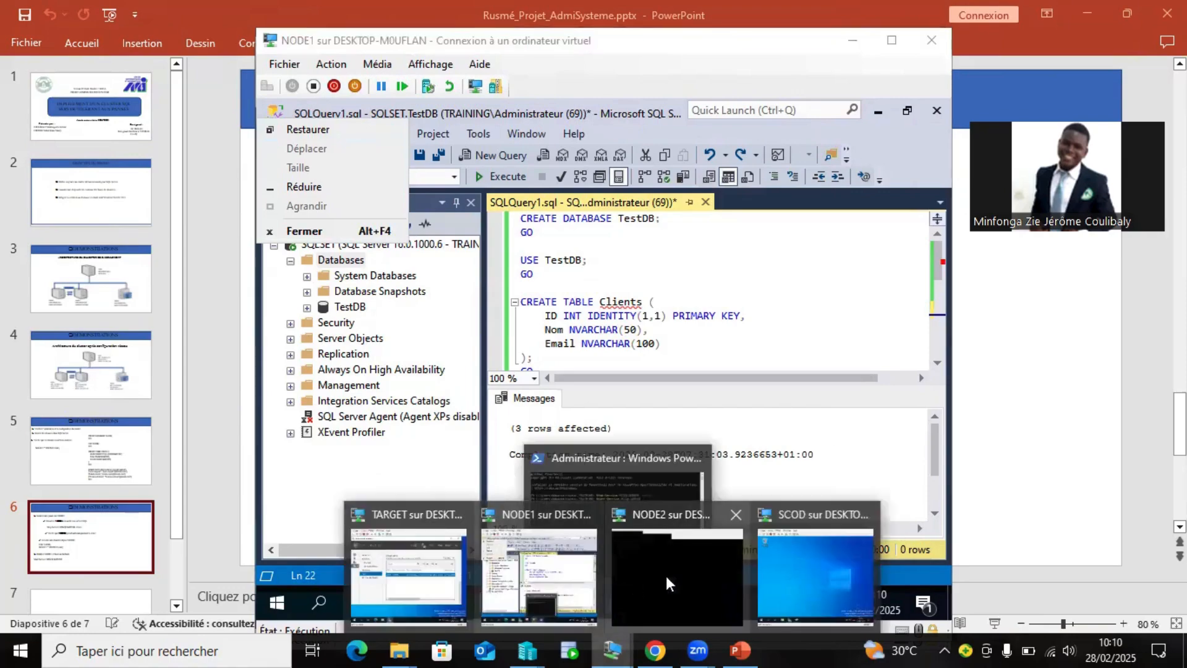
pyautogui.click(802, 570)
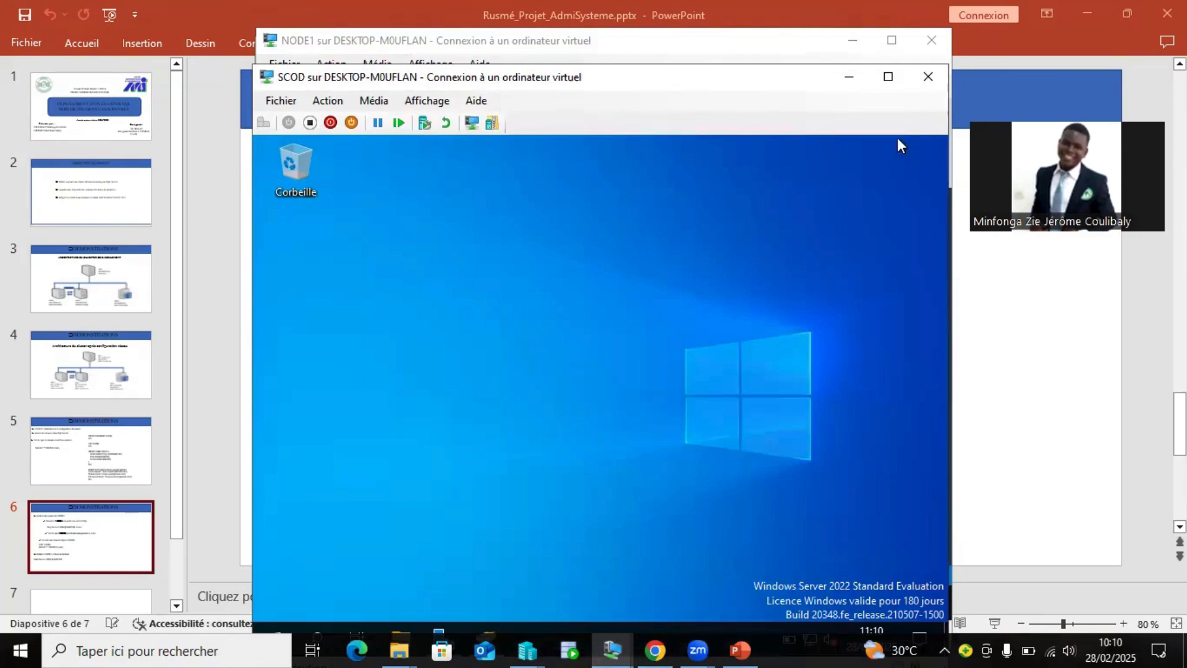
pyautogui.click(852, 79)
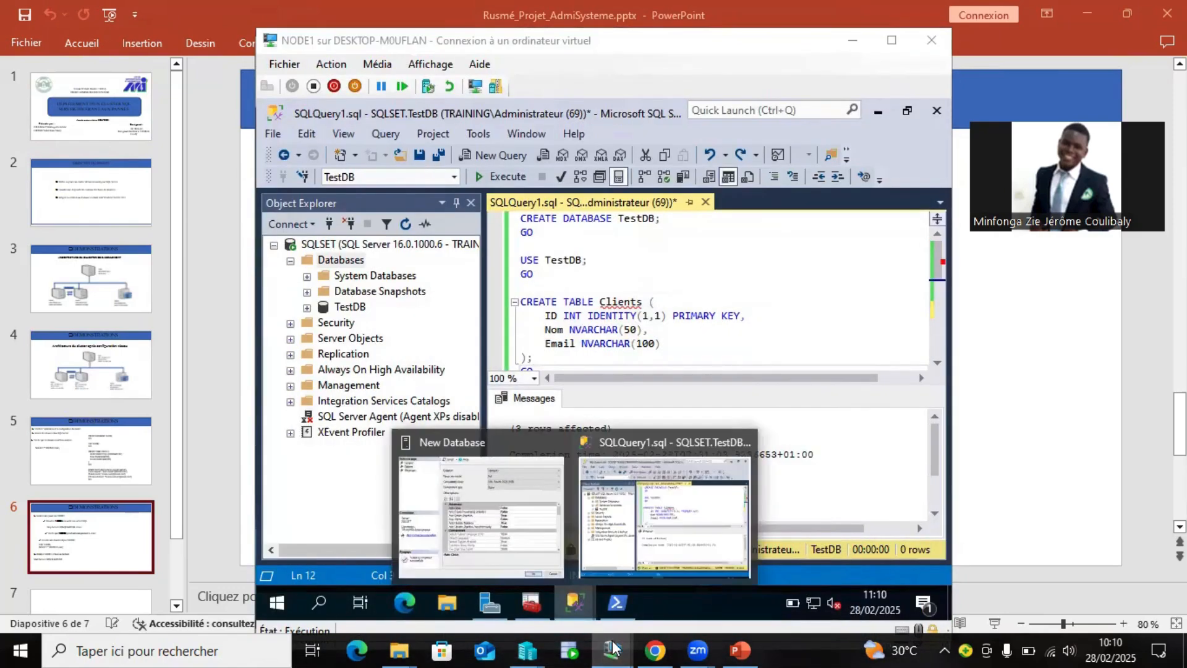
# On NODE1, review the SQL script that creates TestDB and the Clients table and inserts the client rows.
pyautogui.moveTo(611, 648)
pyautogui.click(539, 576)
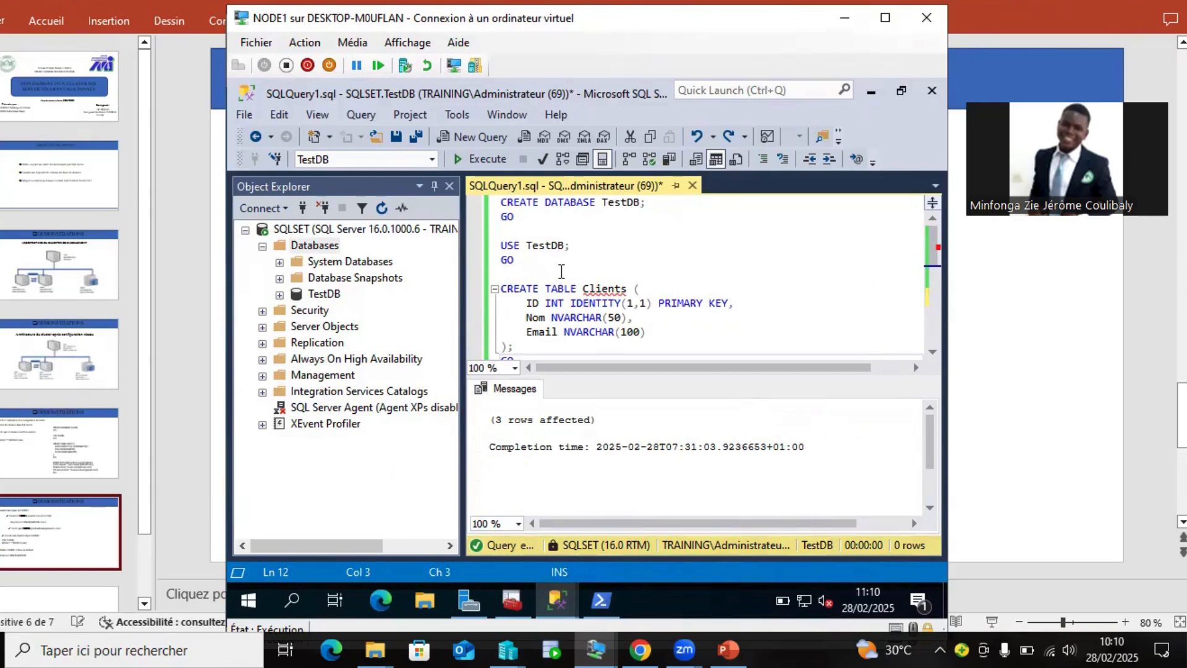
pyautogui.scroll(-4, 561, 270)
pyautogui.scroll(-3, 563, 291)
pyautogui.scroll(8, 599, 291)
pyautogui.scroll(-2, 607, 280)
pyautogui.scroll(2, 554, 219)
pyautogui.scroll(-2, 550, 218)
pyautogui.scroll(2, 544, 216)
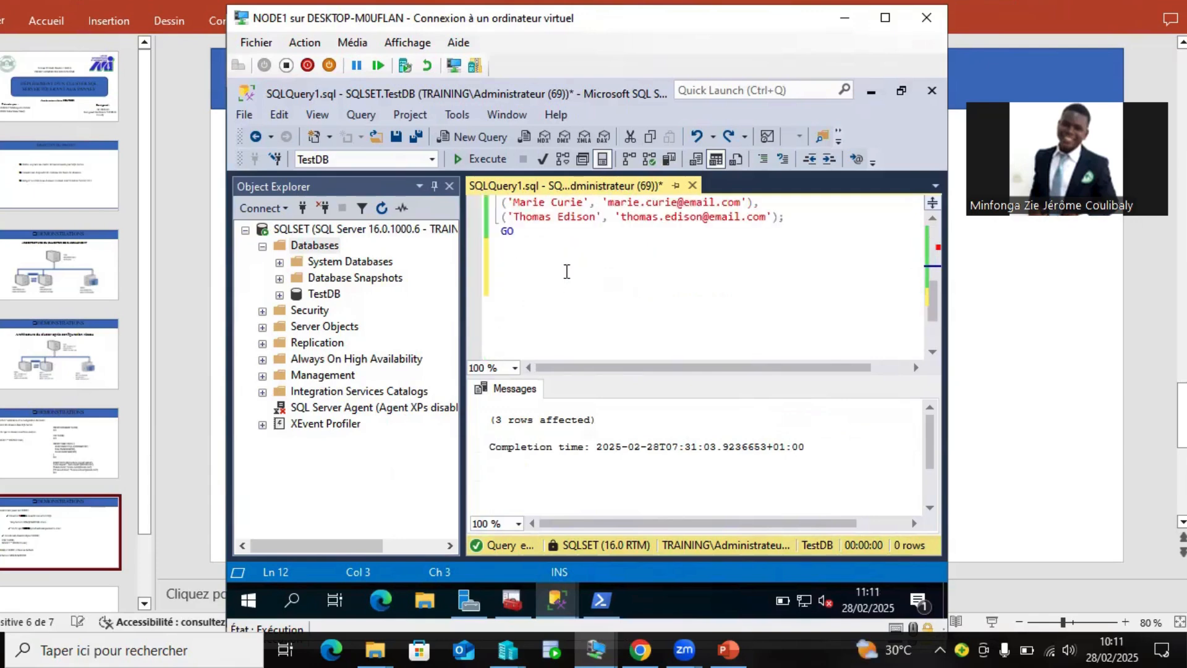
pyautogui.scroll(3, 567, 272)
pyautogui.scroll(-1, 576, 284)
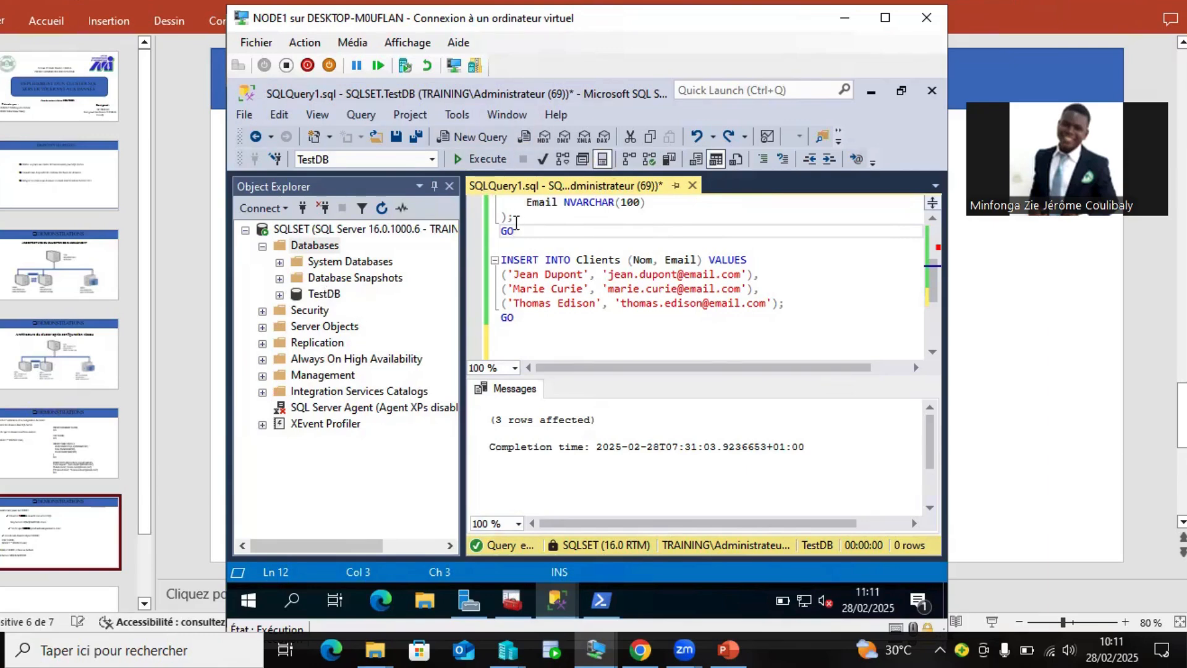
# Create a new query on TestDB containing SELECT * FROM Clients and execute it.
pyautogui.click(489, 141)
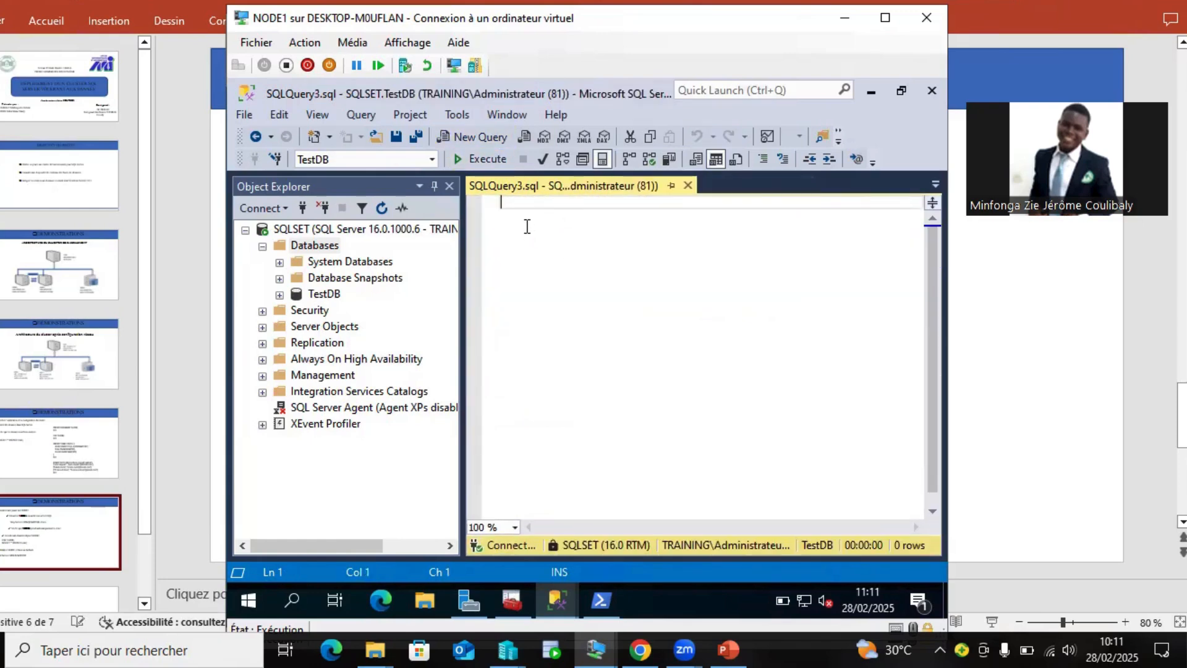
pyautogui.press('Return')
pyautogui.press('Return')
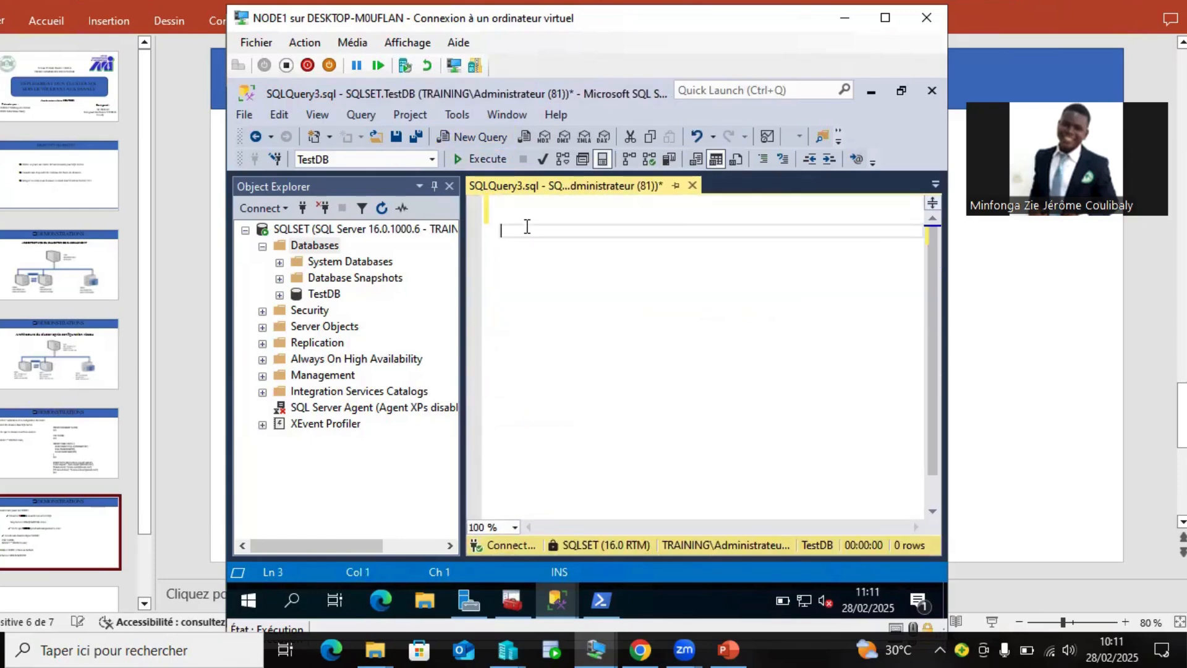
pyautogui.write('SELECT')
pyautogui.write('* fr')
pyautogui.press('BackSpace')
pyautogui.press('BackSpace')
pyautogui.write('FROM CL')
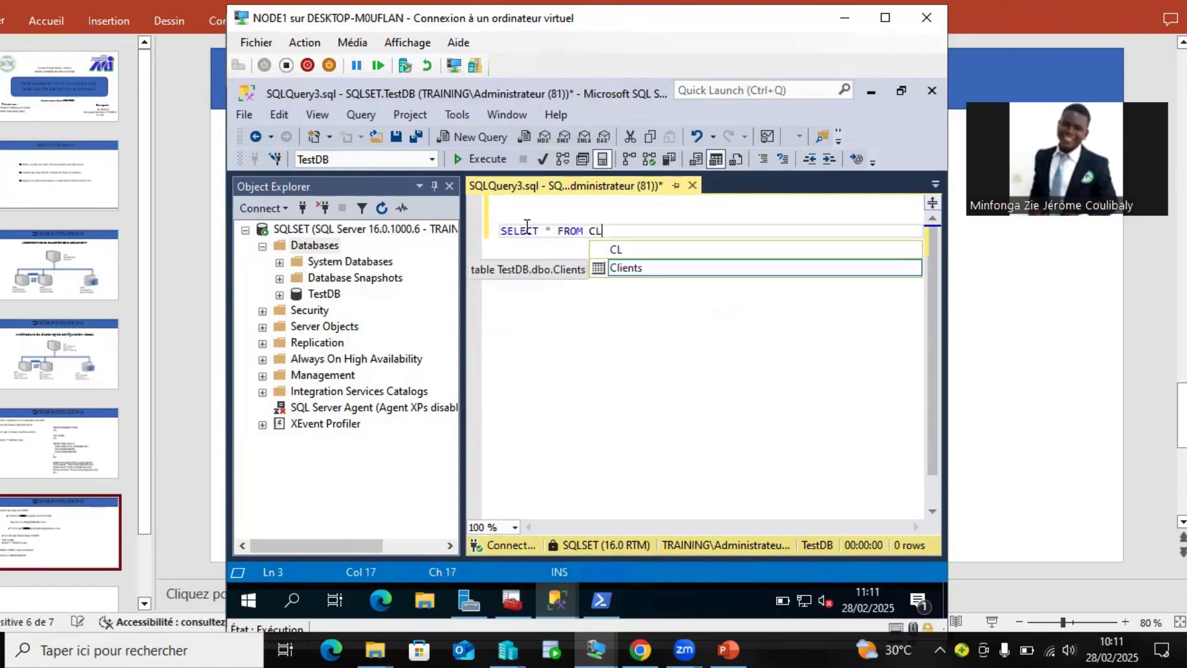
pyautogui.press('Escape')
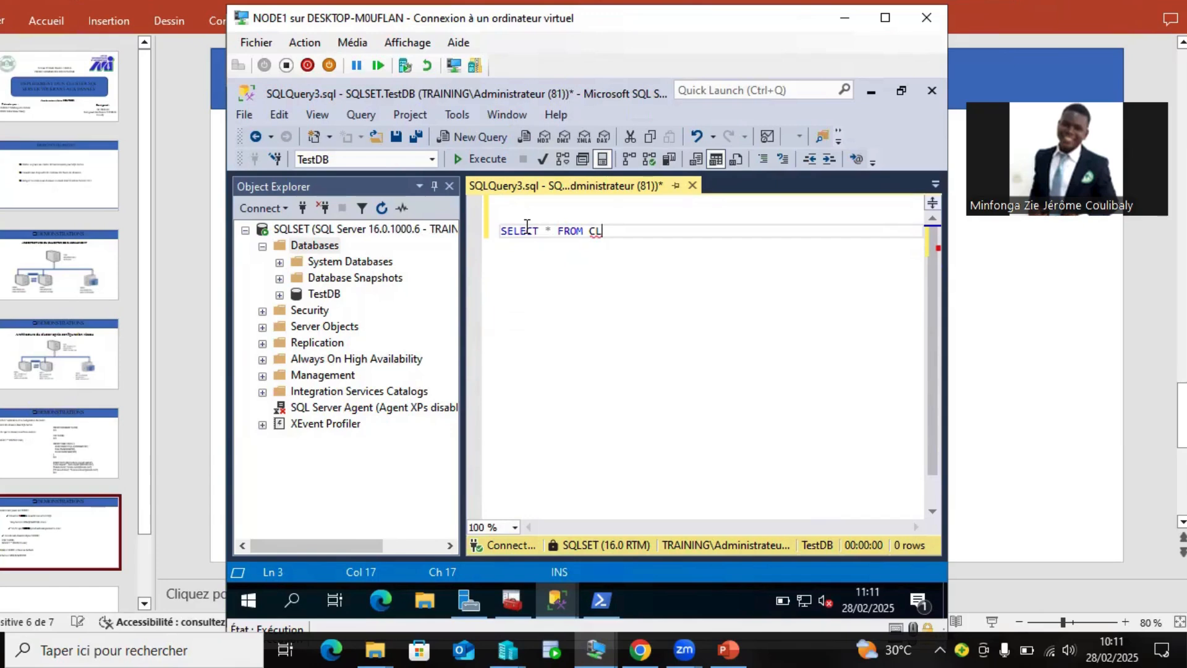
pyautogui.press('BackSpace')
pyautogui.write('LI')
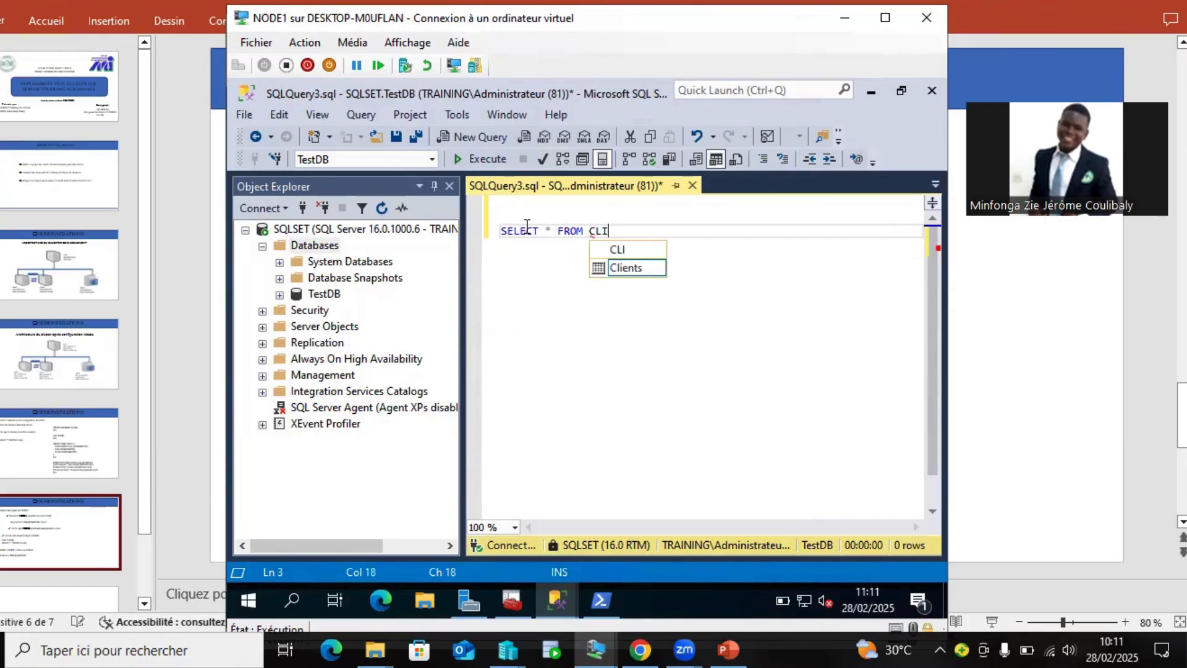
pyautogui.press('Down')
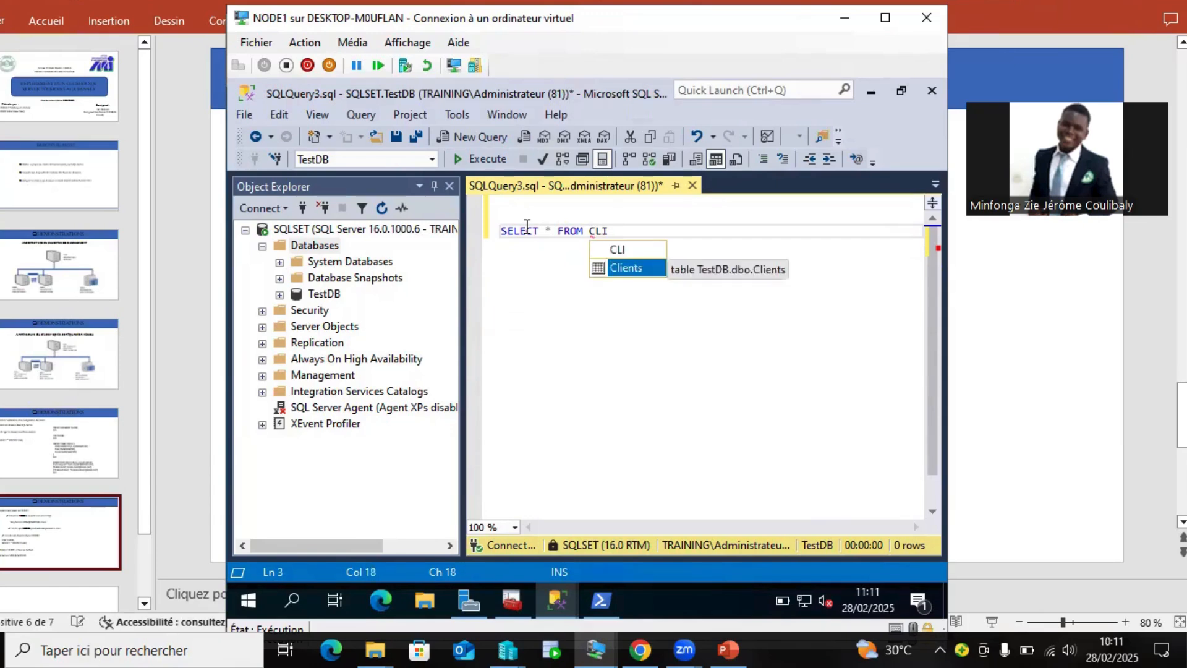
pyautogui.doubleClick(634, 267)
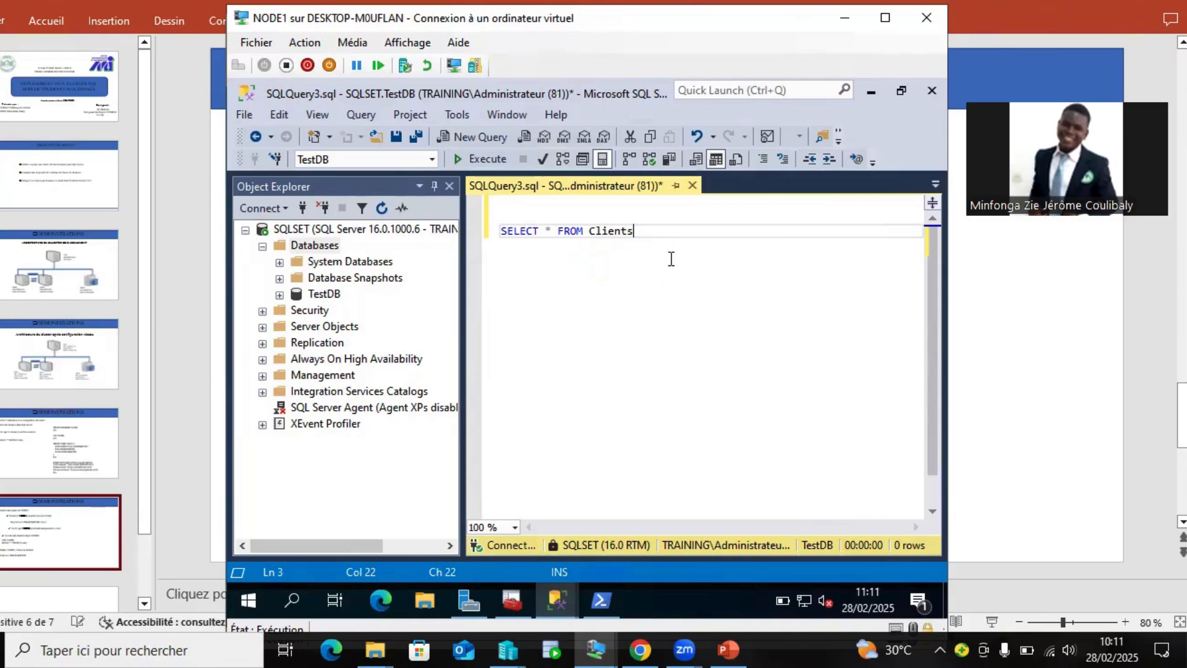
pyautogui.click(473, 160)
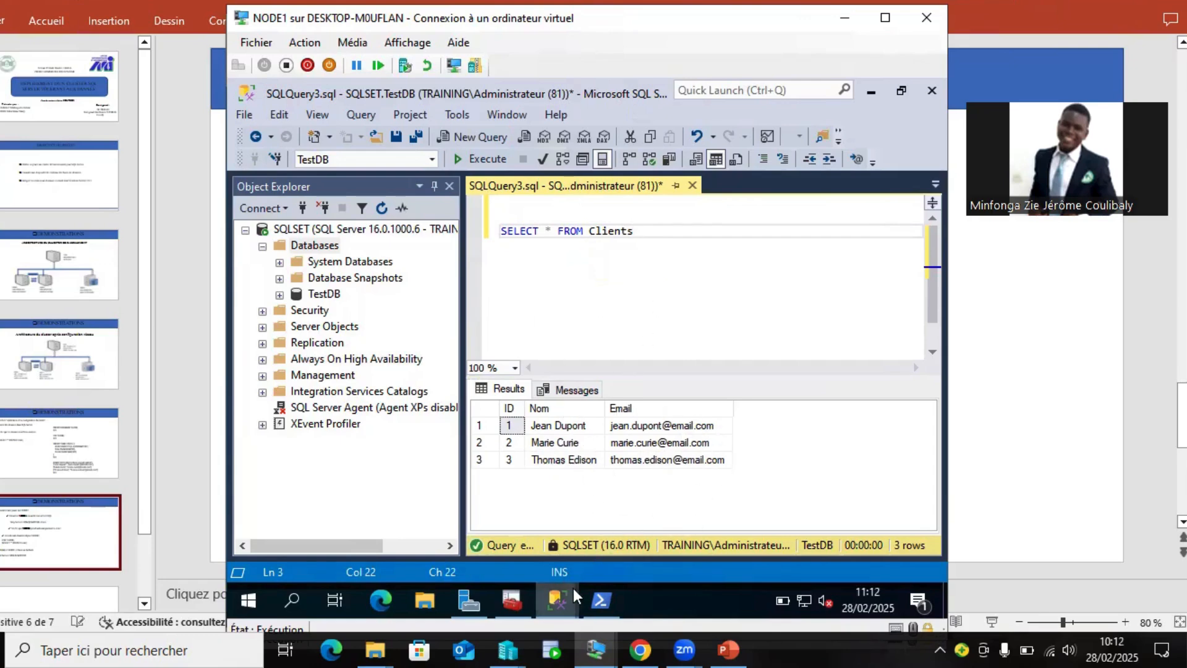
# Switch to Windows PowerShell on NODE1, copy the earlier Stop-Service MSSQLSERVER -Force command and run it again.
pyautogui.click(605, 598)
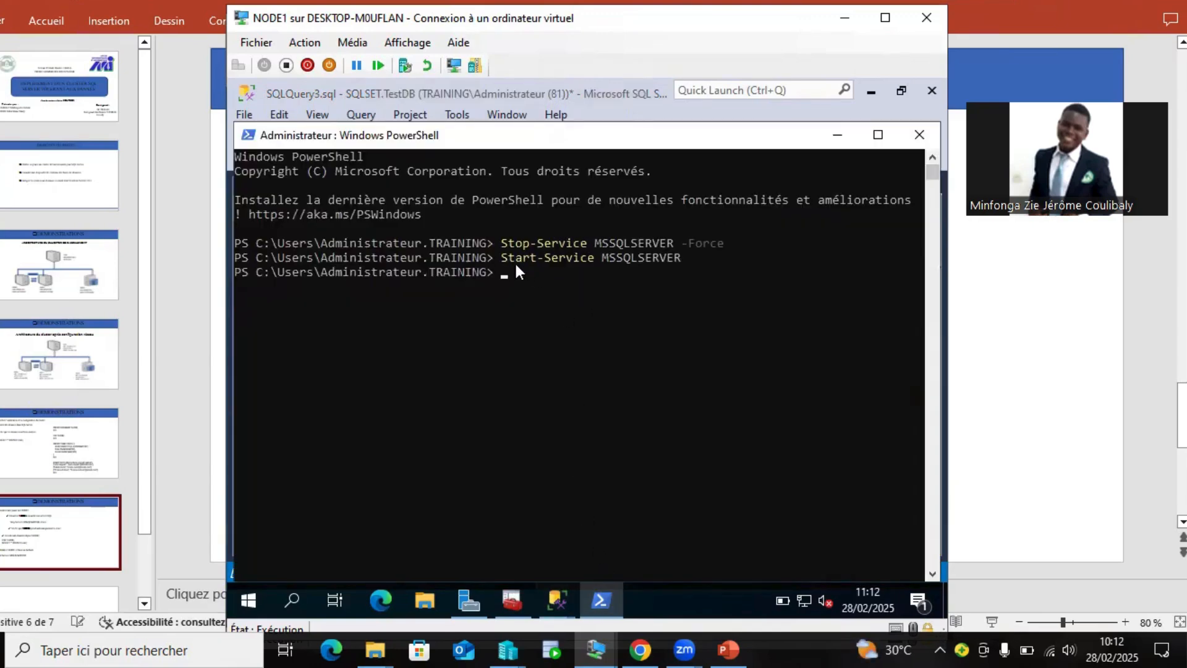
pyautogui.moveTo(505, 244); pyautogui.dragTo(518, 239)
pyautogui.moveTo(640, 246); pyautogui.dragTo(714, 246)
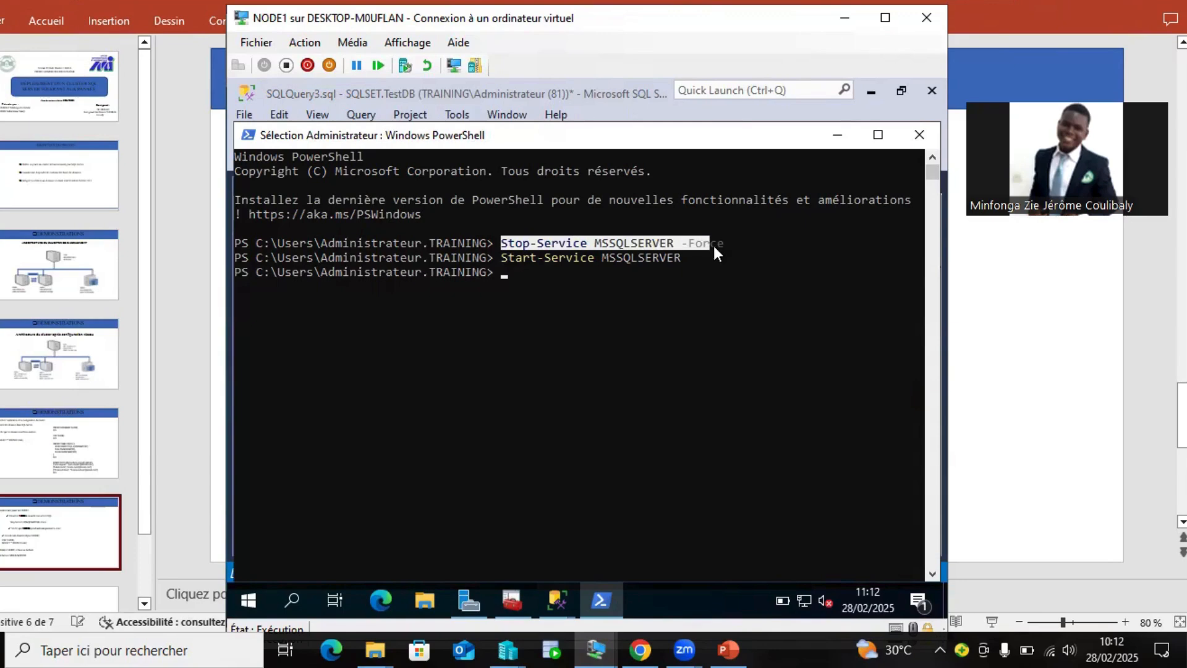
pyautogui.rightClick(718, 246)
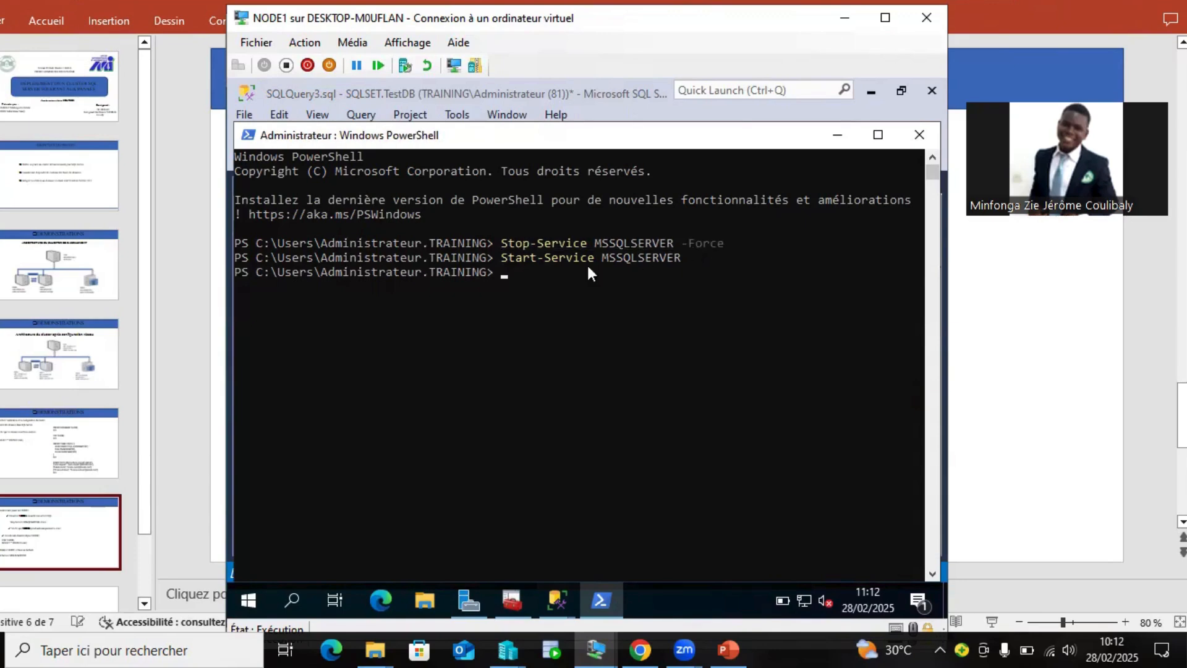
pyautogui.click(514, 276)
pyautogui.rightClick(514, 277)
pyautogui.rightClick(510, 275)
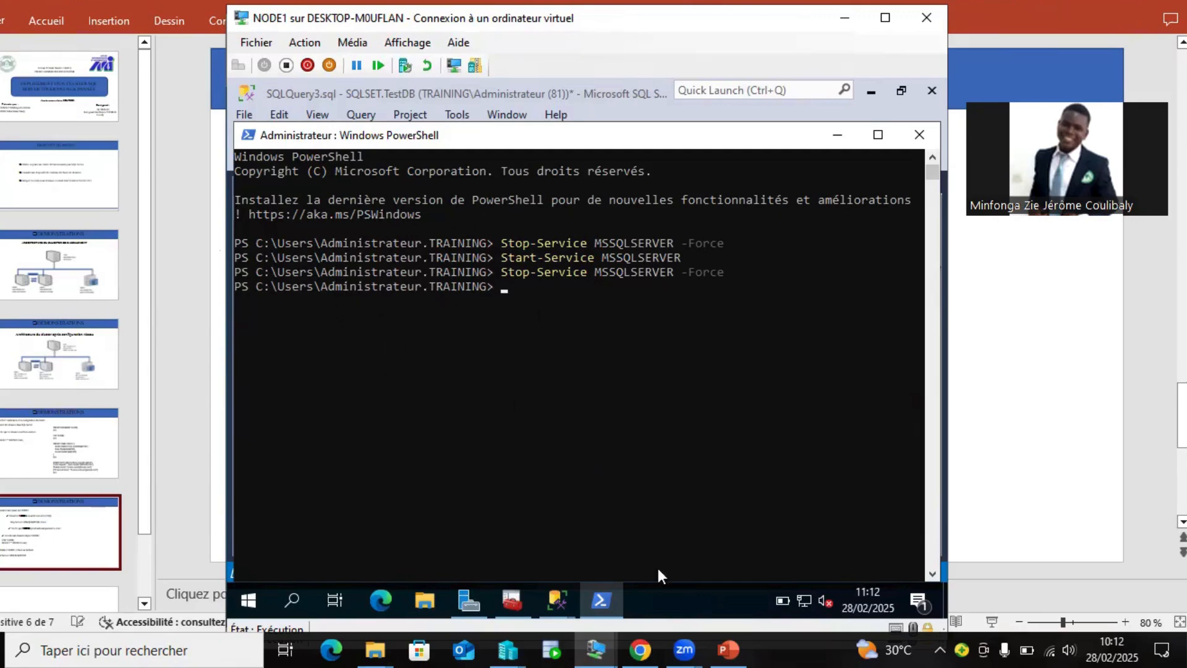
# Try to bring the NODE2 virtual machine's connection window to the front.
pyautogui.moveTo(585, 606)
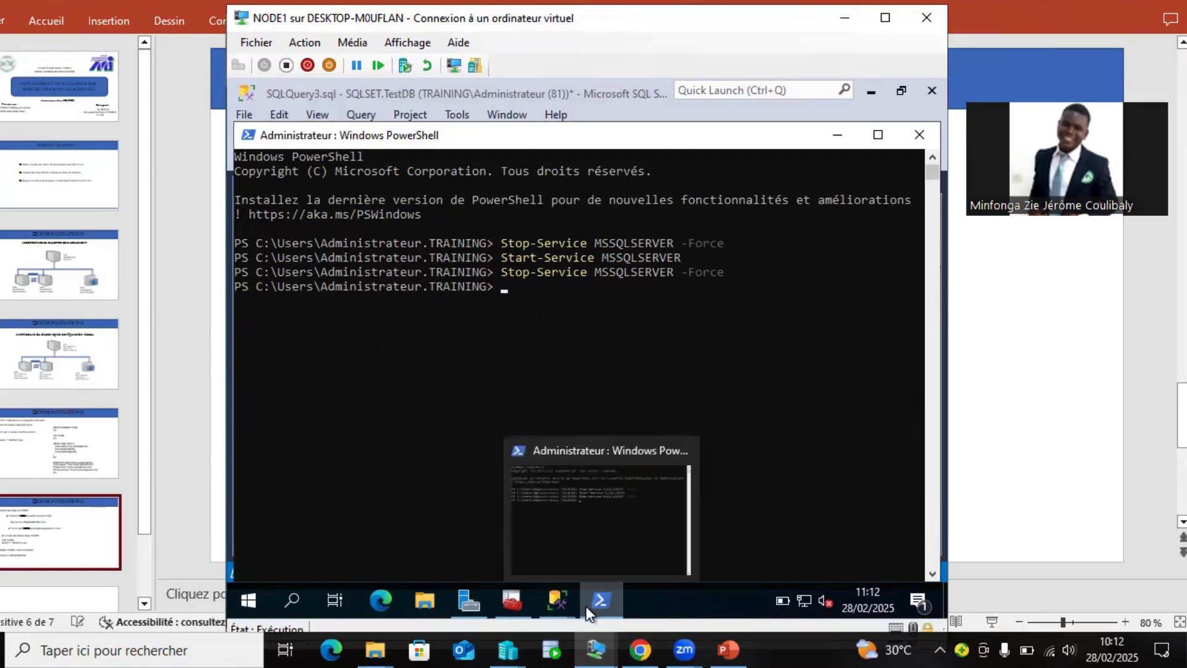
pyautogui.click(592, 646)
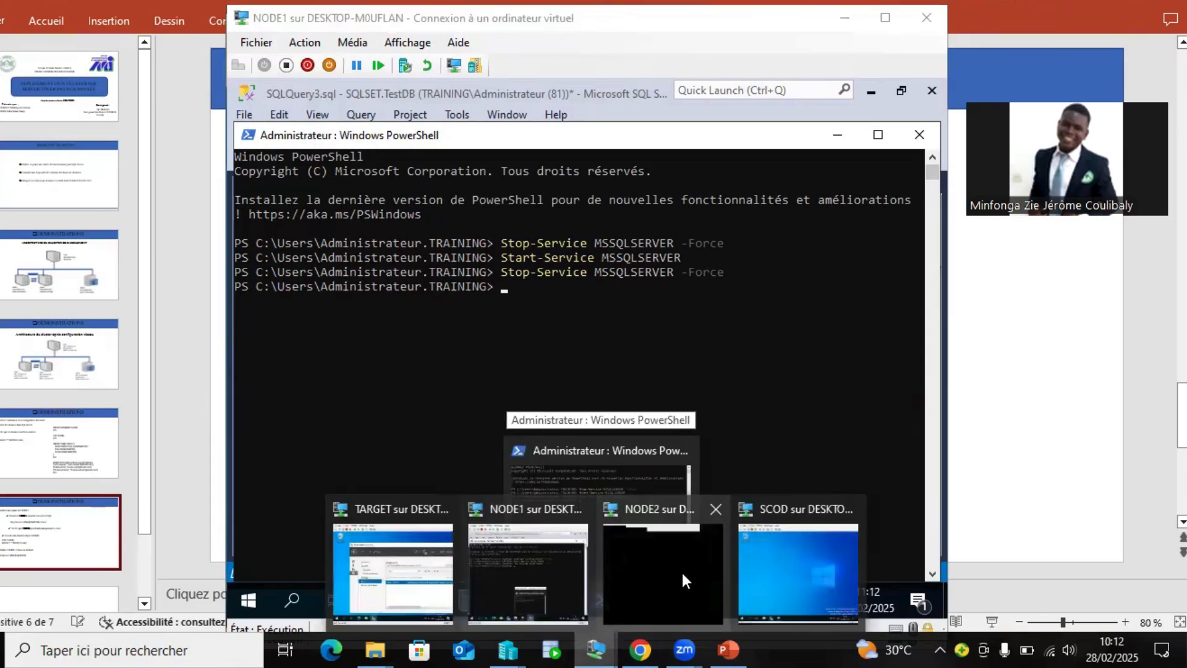
pyautogui.moveTo(608, 647)
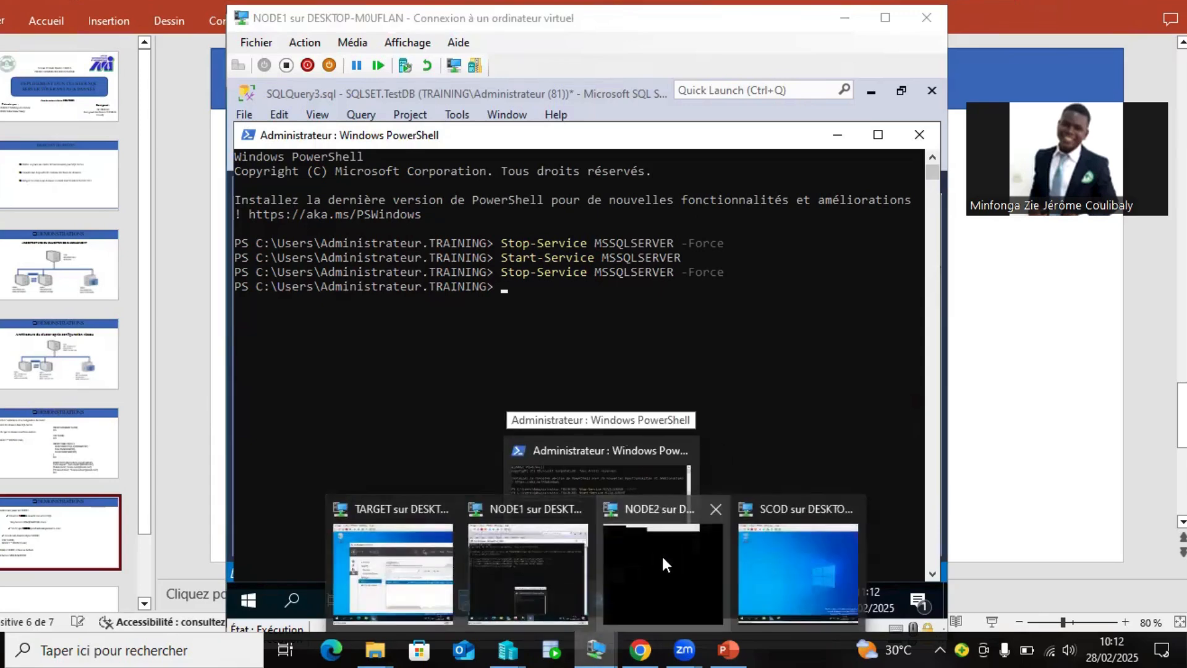
pyautogui.click(657, 556)
pyautogui.click(603, 642)
pyautogui.click(654, 574)
pyautogui.click(597, 646)
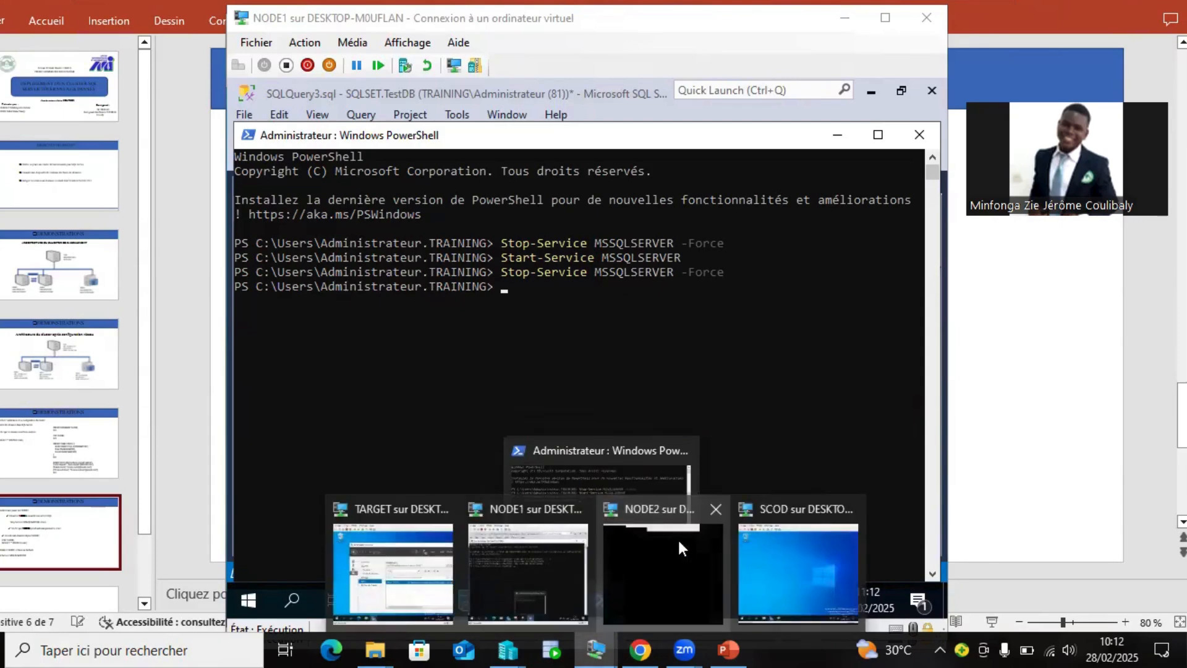
pyautogui.click(642, 574)
pyautogui.click(786, 401)
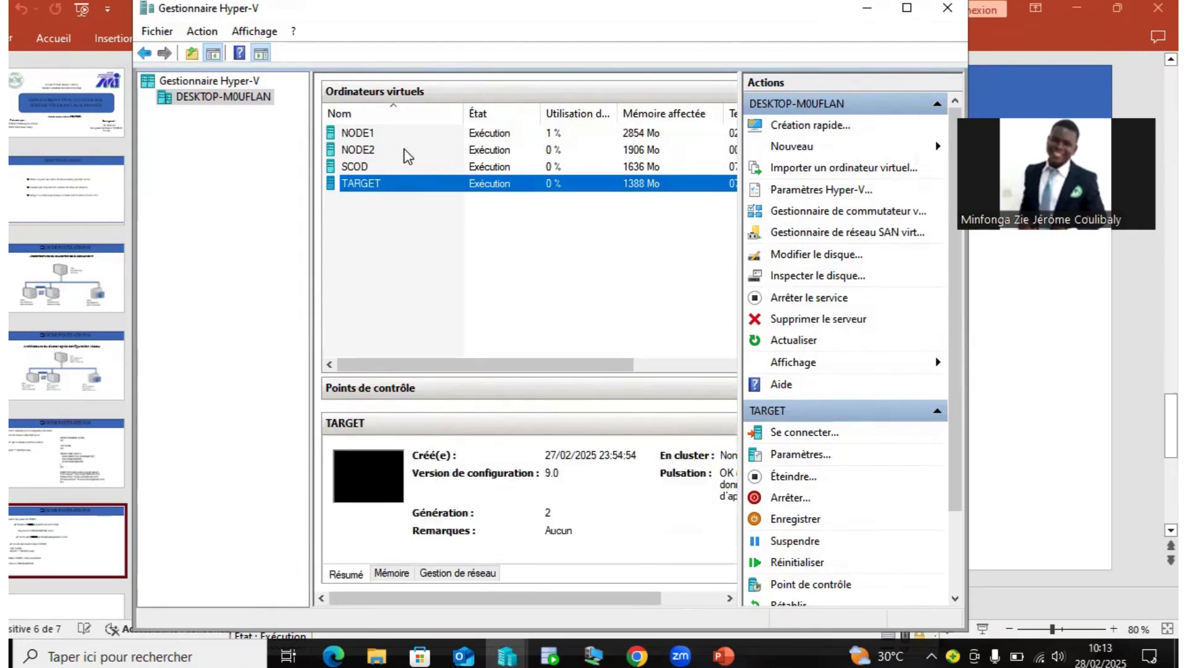
# Try to connect to the NODE2 virtual machine from the Hyper-V virtual machine list.
pyautogui.click(486, 153)
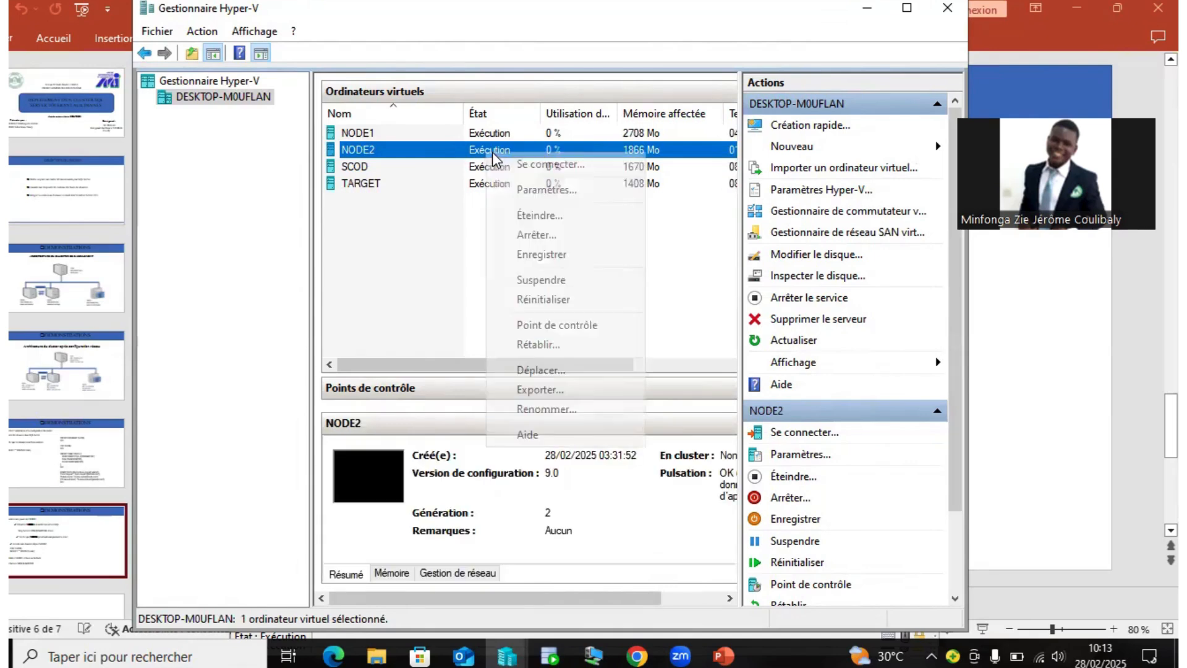
pyautogui.rightClick(486, 154)
pyautogui.click(555, 164)
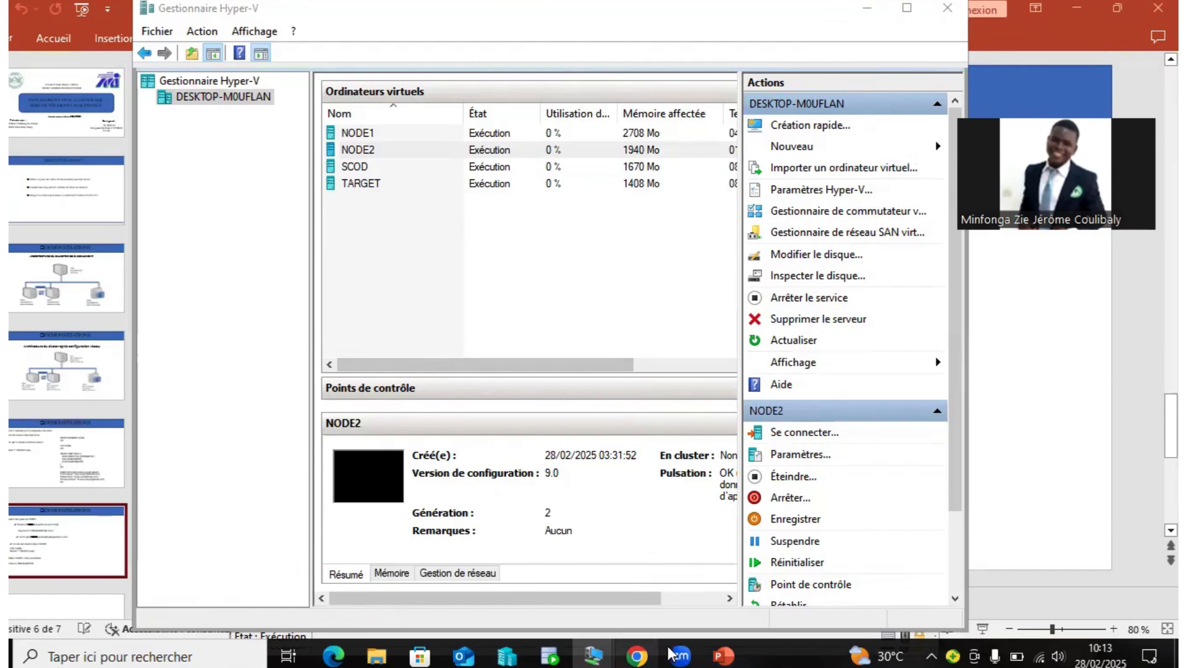
pyautogui.click(385, 144)
pyautogui.rightClick(423, 154)
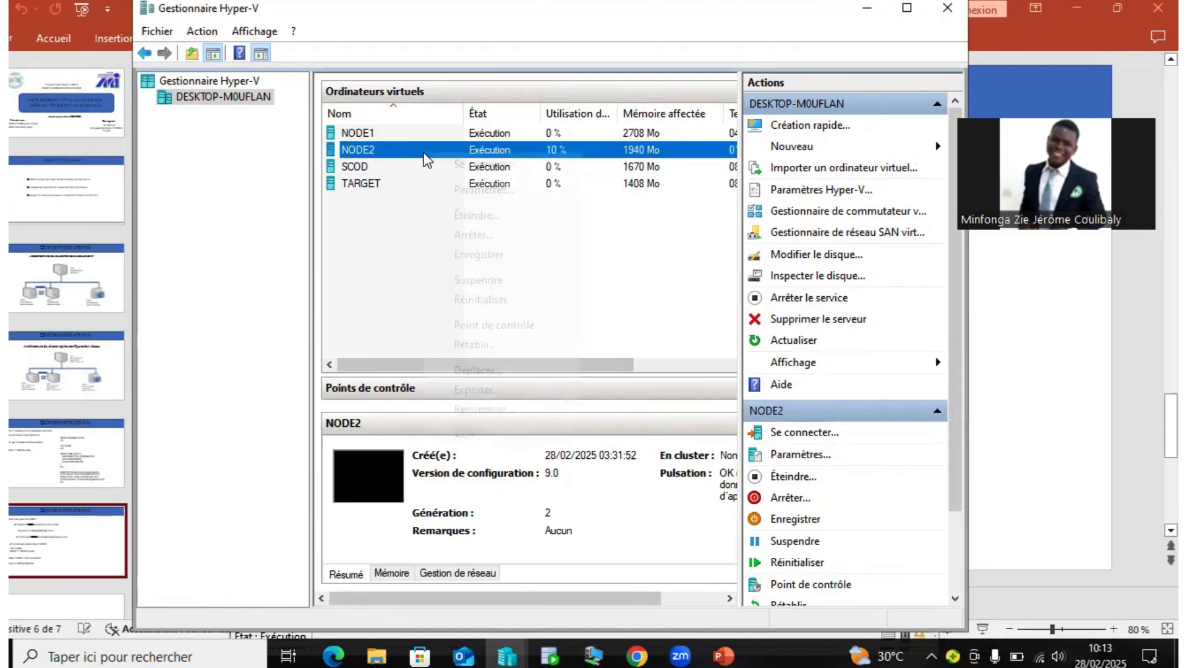
pyautogui.click(490, 171)
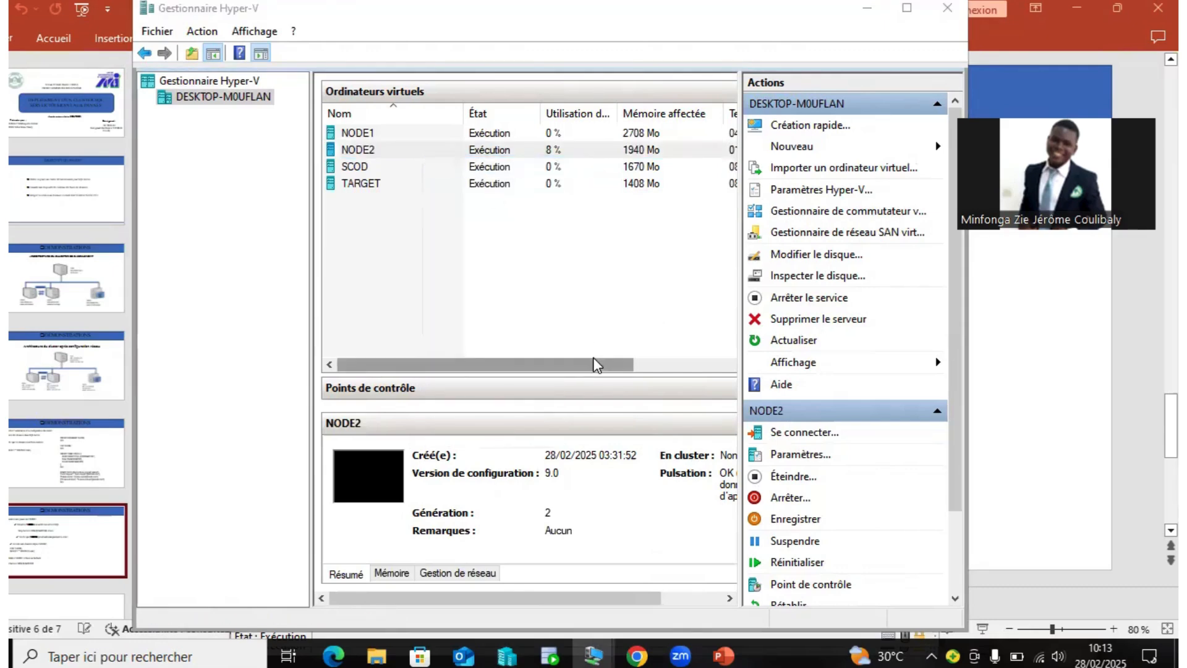
pyautogui.click(395, 156)
pyautogui.rightClick(393, 151)
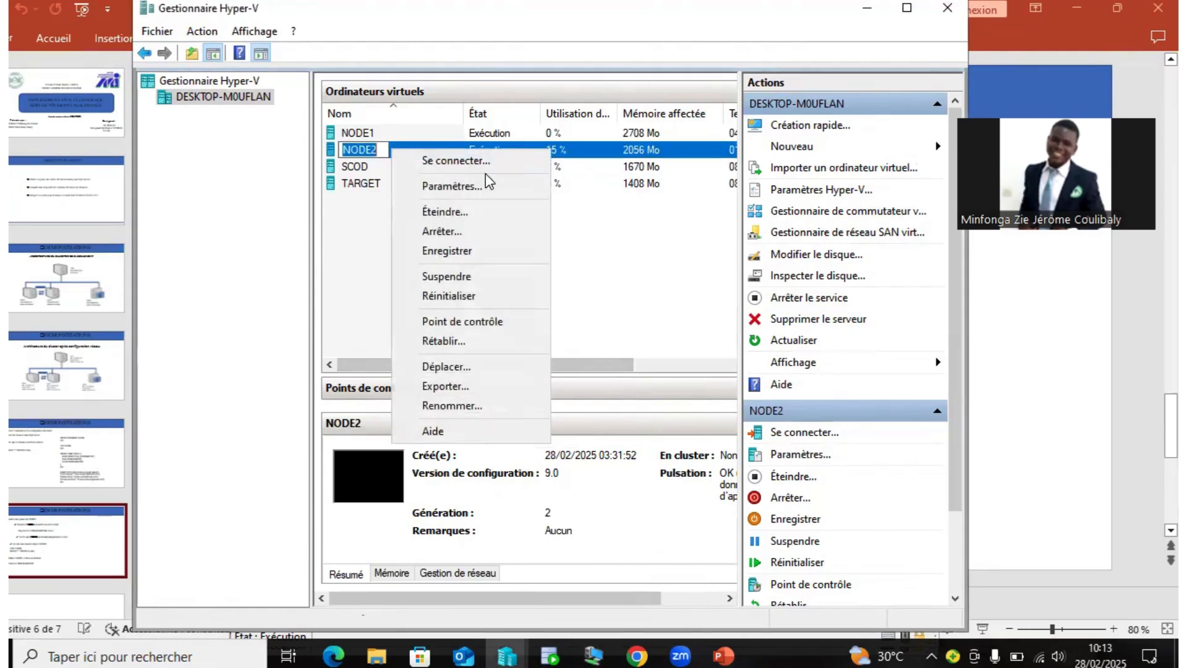
pyautogui.click(478, 167)
pyautogui.click(530, 149)
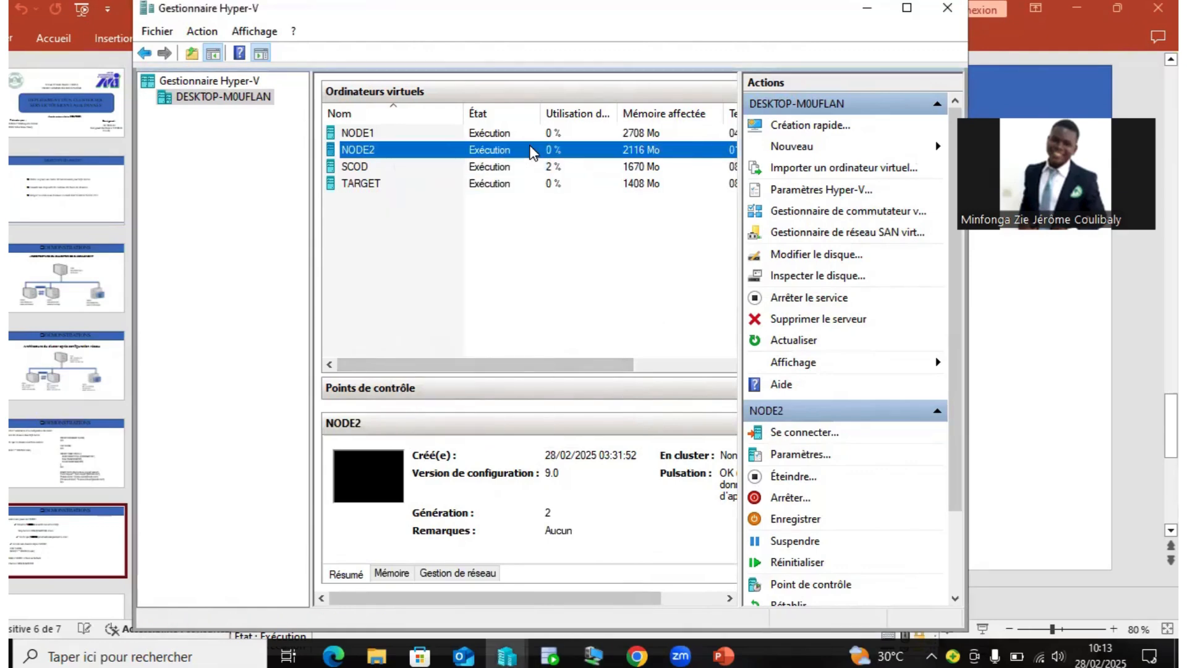
pyautogui.rightClick(530, 147)
pyautogui.click(564, 160)
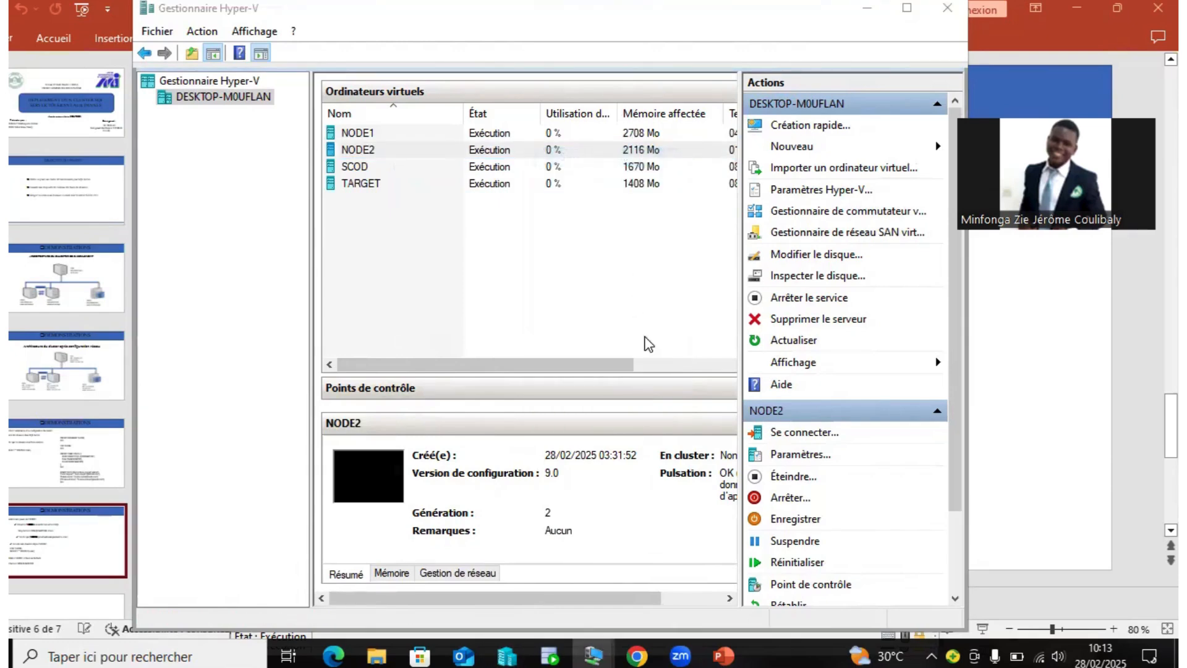
# Try to bring NODE2's already open connection window to the front.
pyautogui.moveTo(602, 646)
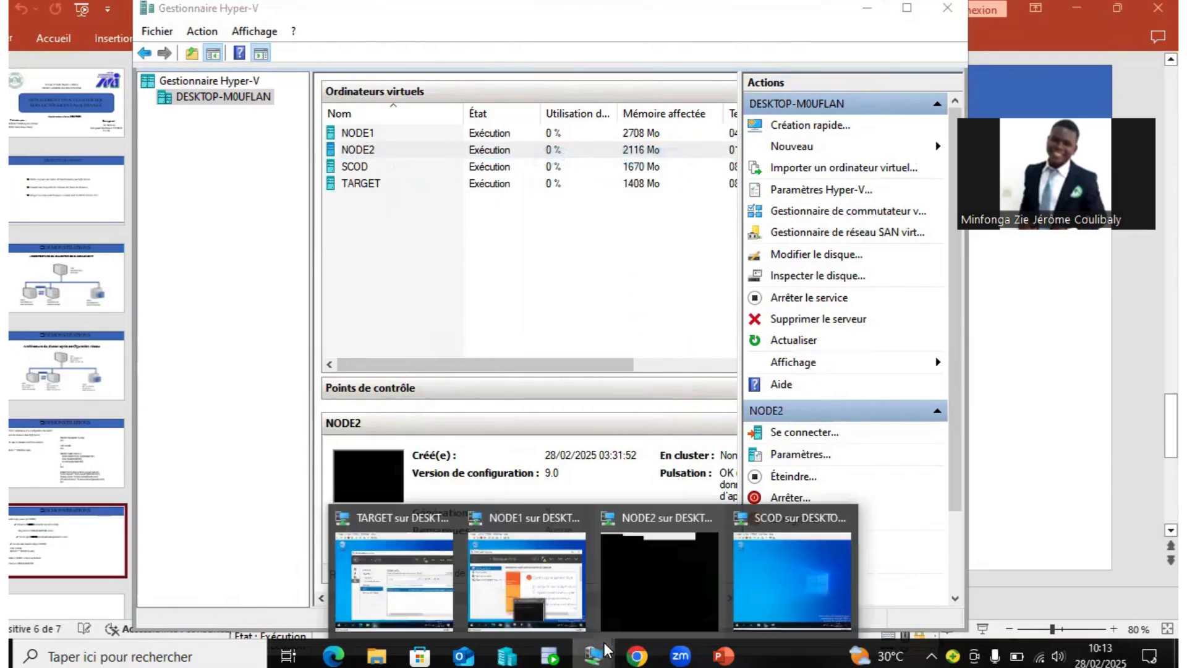
pyautogui.click(659, 581)
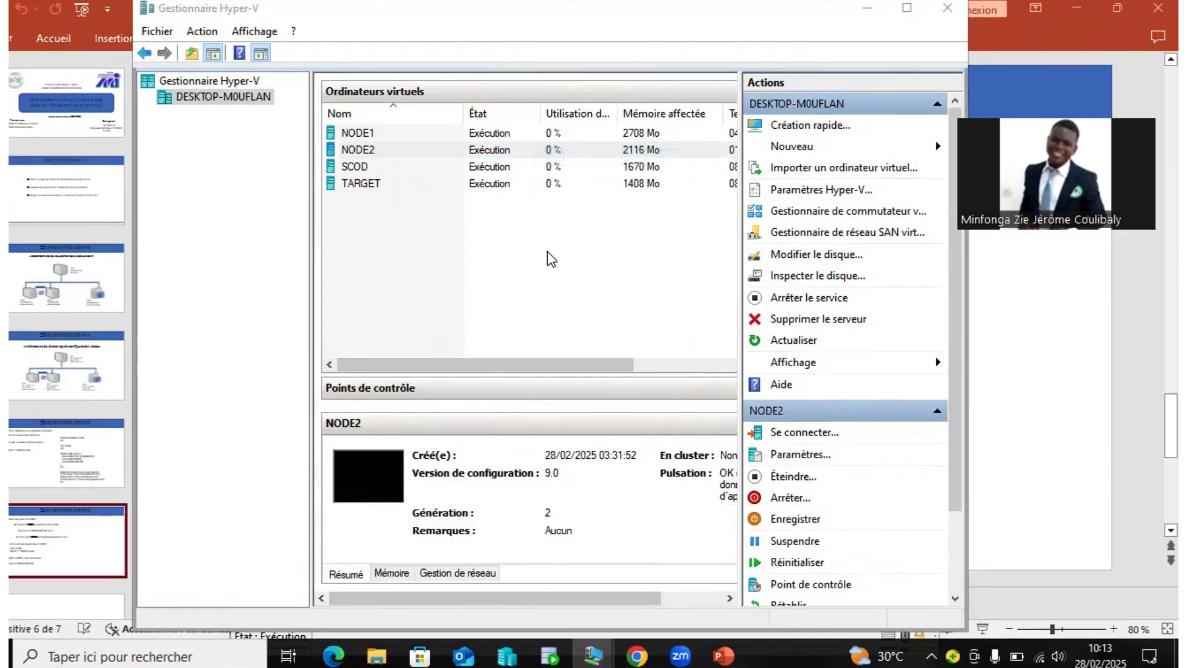
pyautogui.click(379, 150)
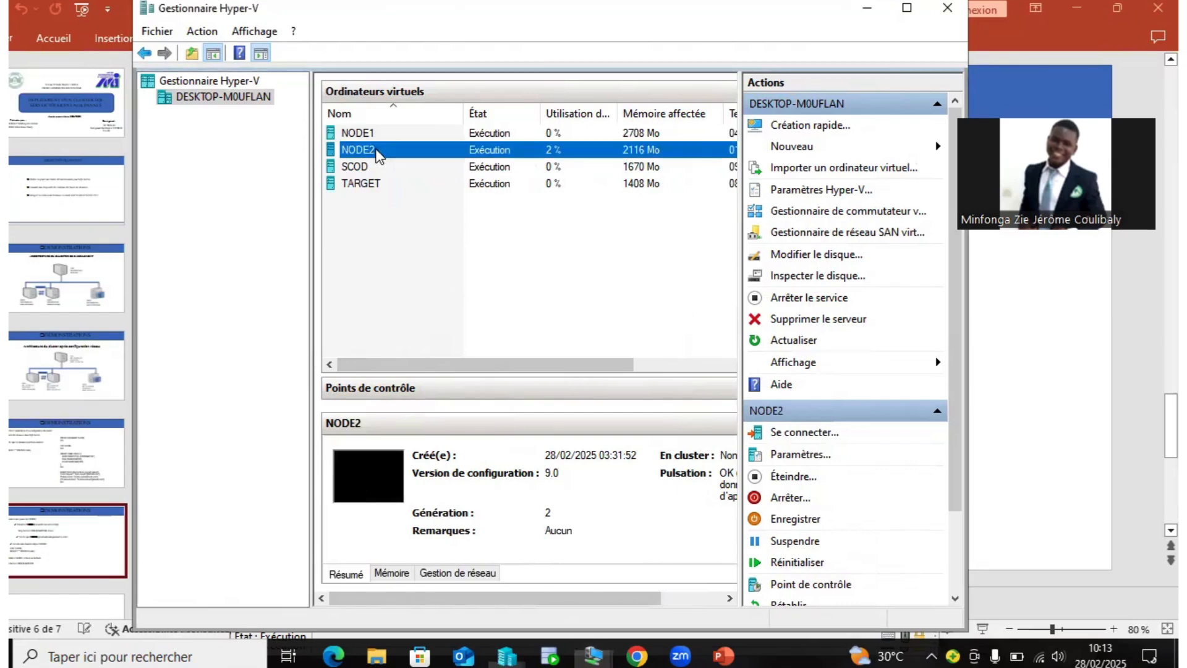
pyautogui.click(537, 150)
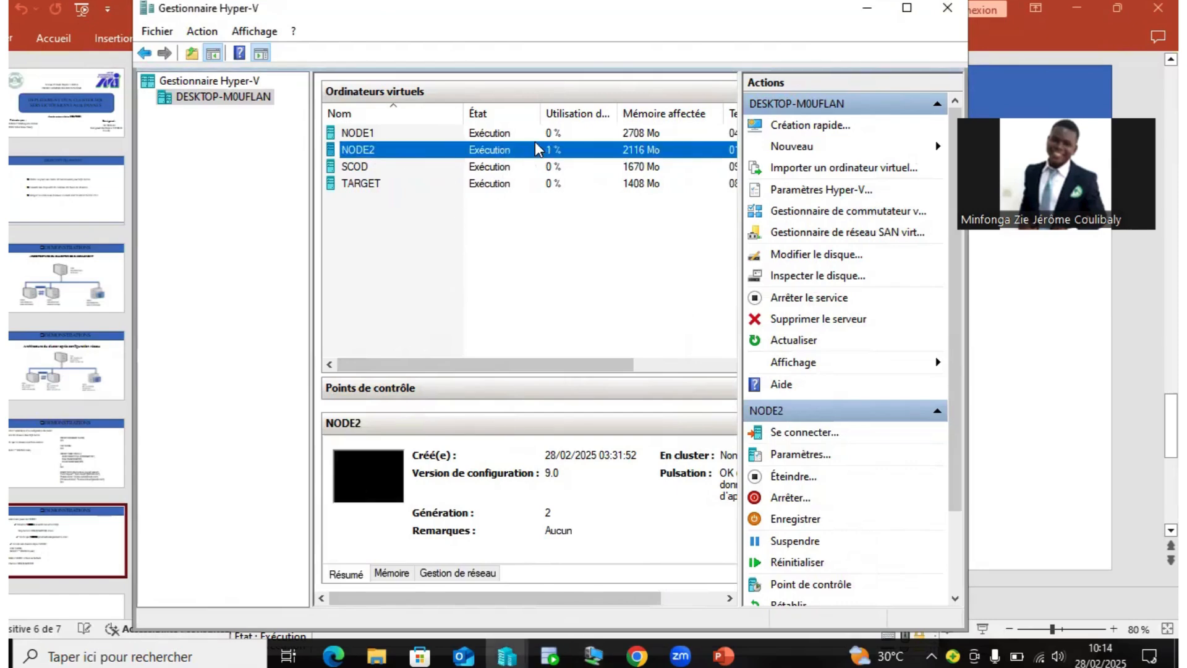
pyautogui.rightClick(537, 150)
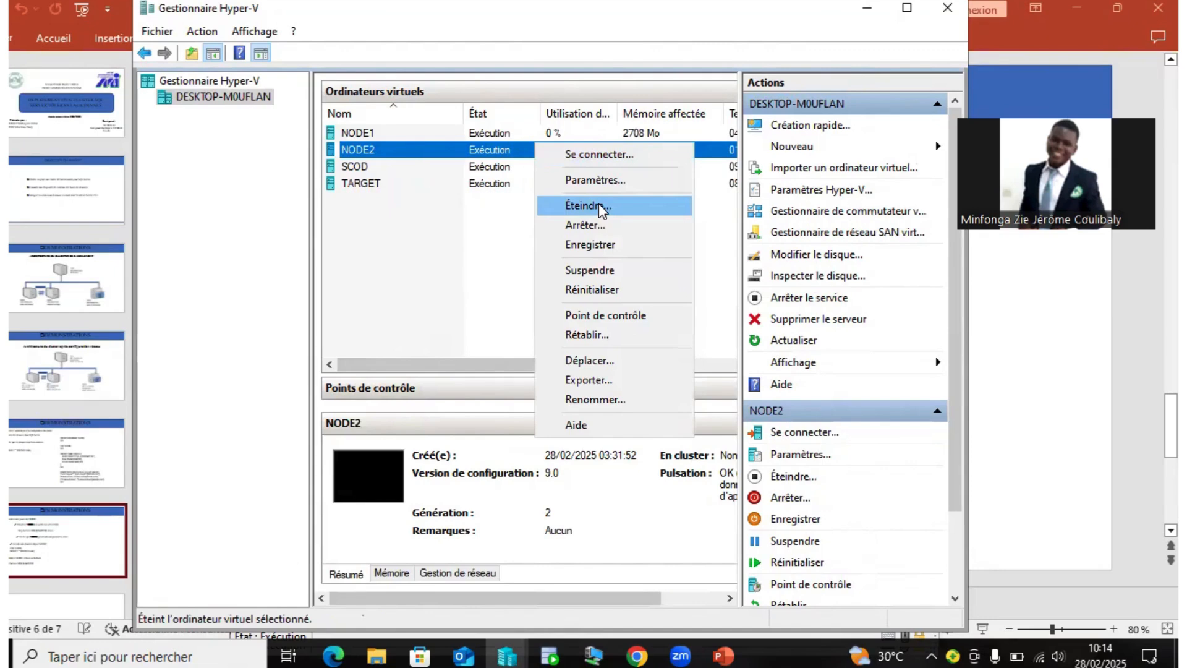
pyautogui.click(594, 656)
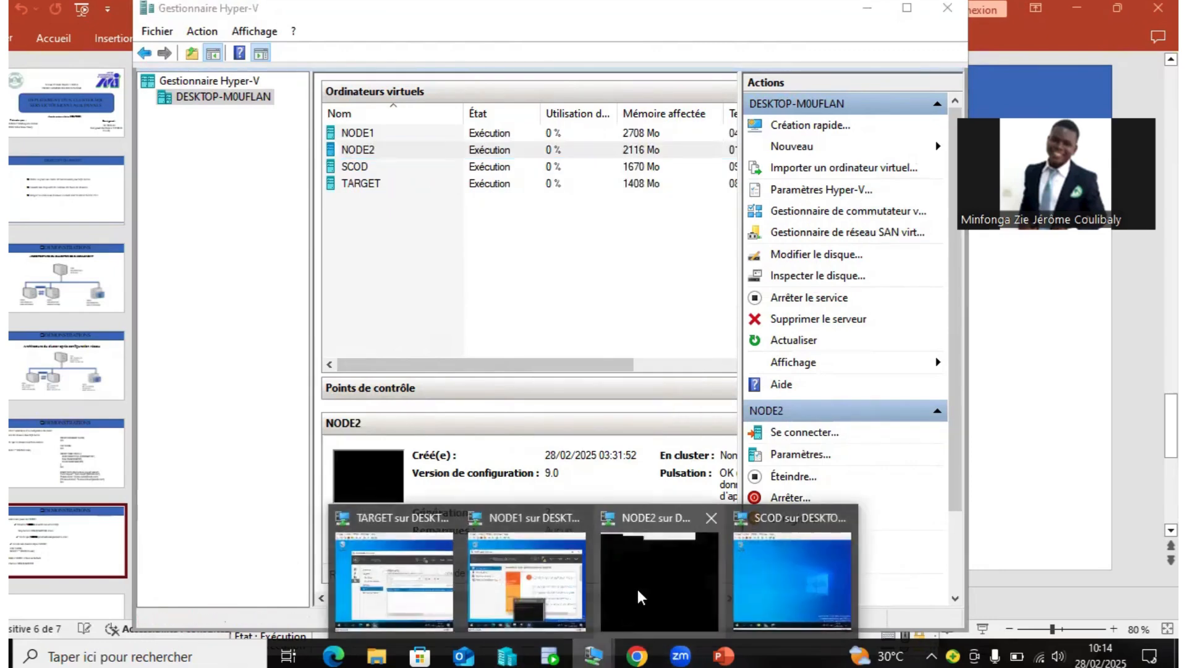
# Turn off the NODE2 virtual machine in Hyper-V Manager.
pyautogui.click(460, 154)
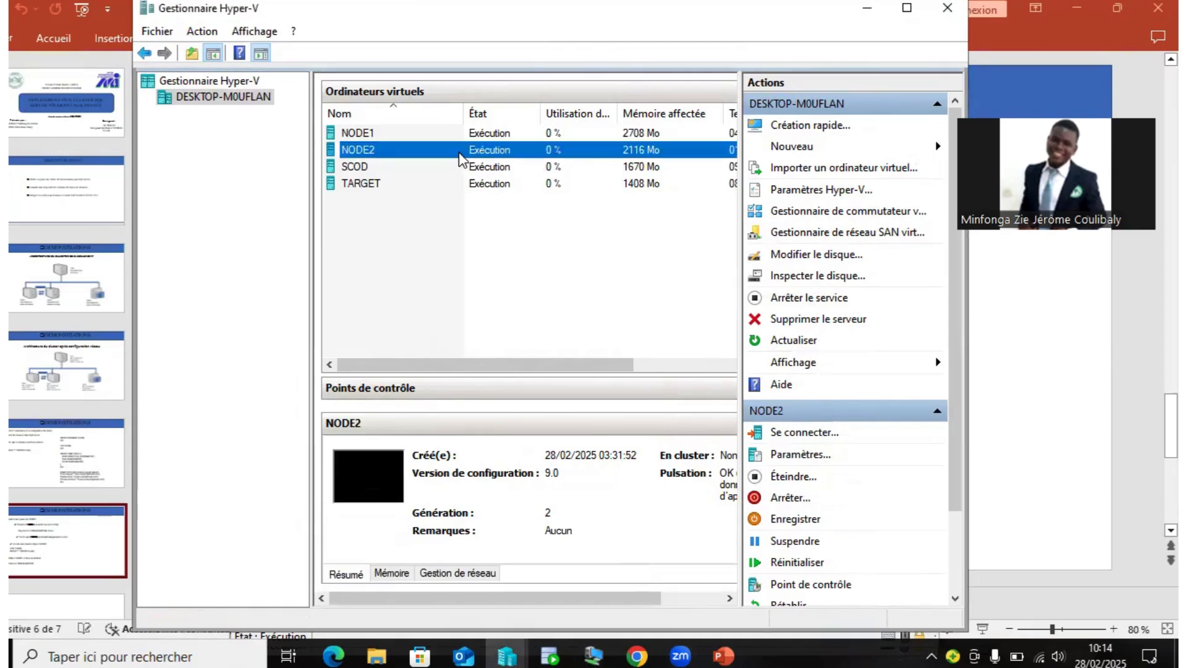
pyautogui.rightClick(459, 152)
pyautogui.click(545, 148)
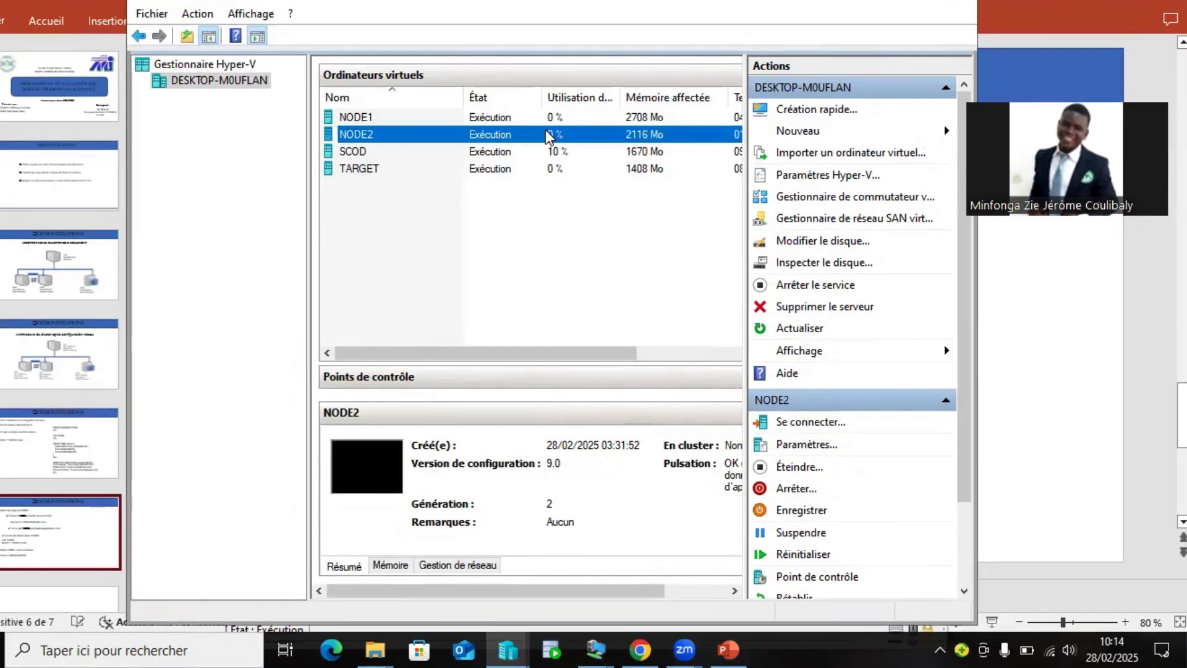
pyautogui.rightClick(546, 136)
pyautogui.click(609, 197)
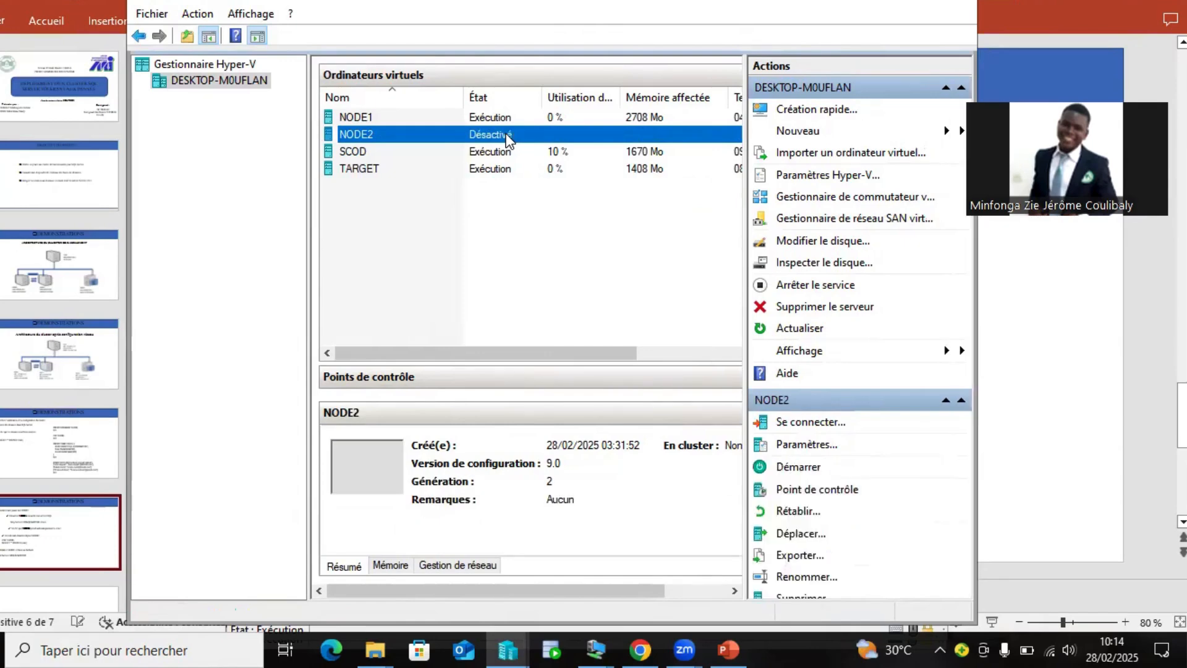
# Try to connect to the turned-off NODE2, and close its stale black connection window.
pyautogui.rightClick(552, 135)
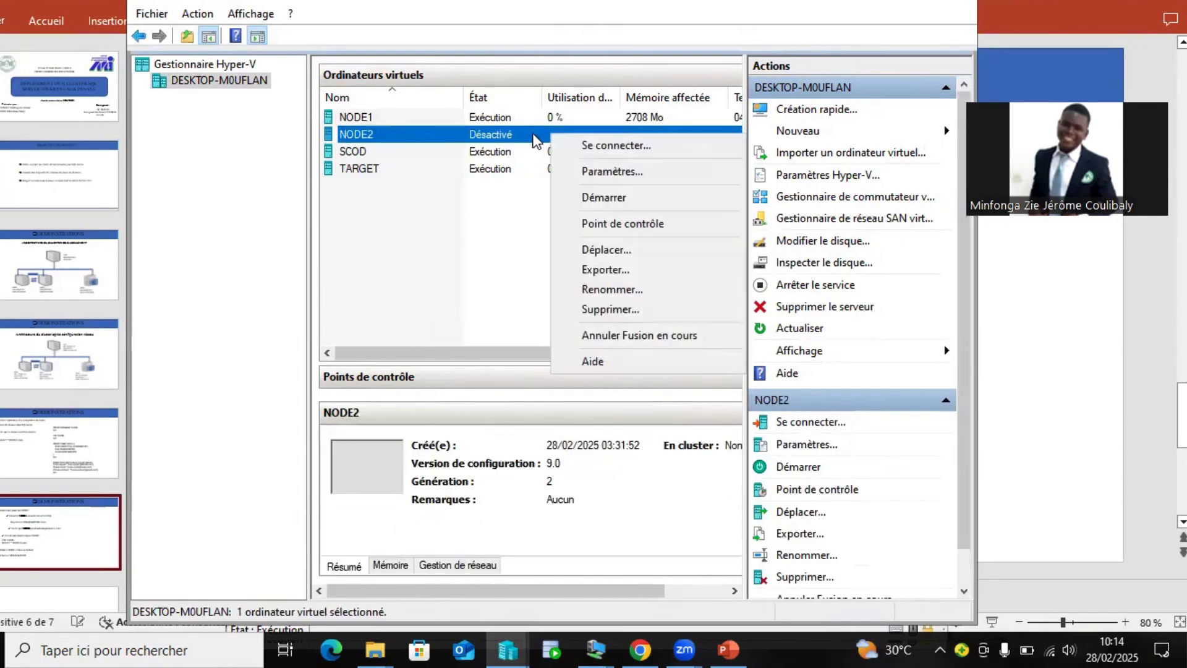
pyautogui.click(599, 146)
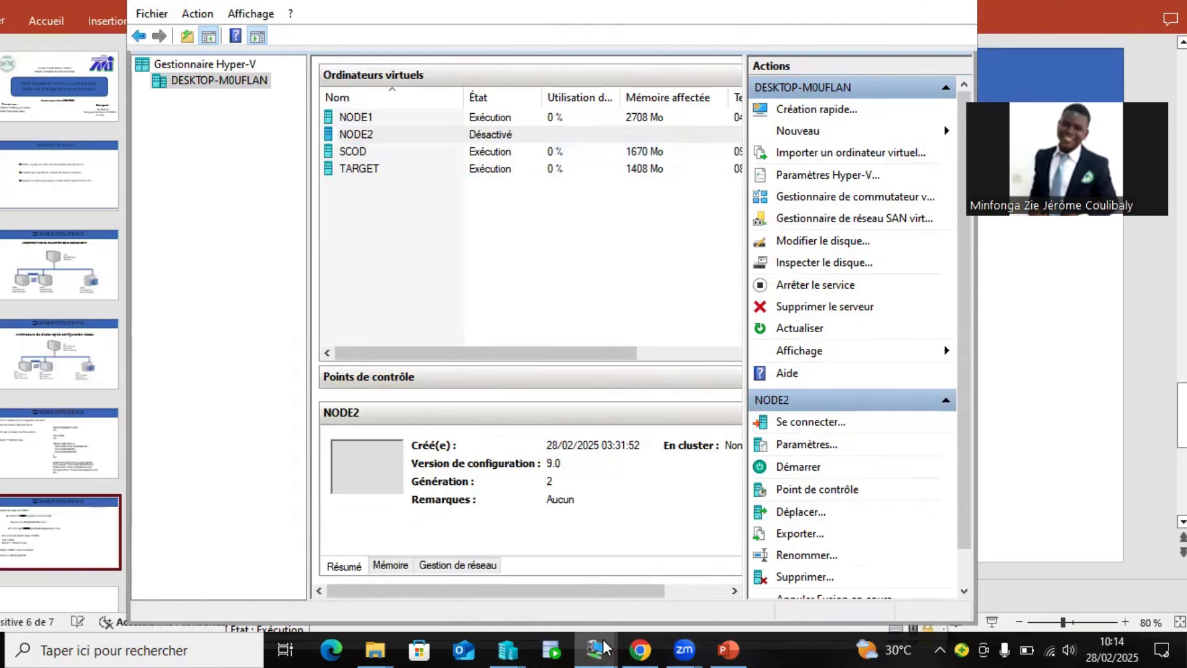
pyautogui.moveTo(603, 647)
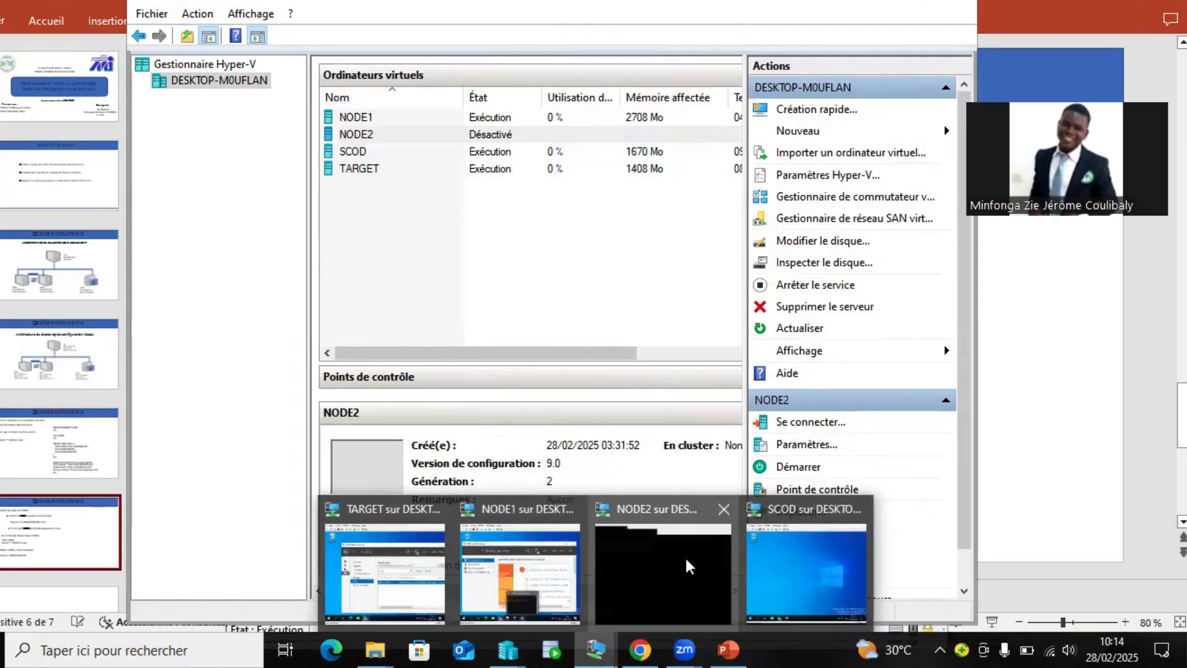
pyautogui.click(715, 513)
pyautogui.click(678, 545)
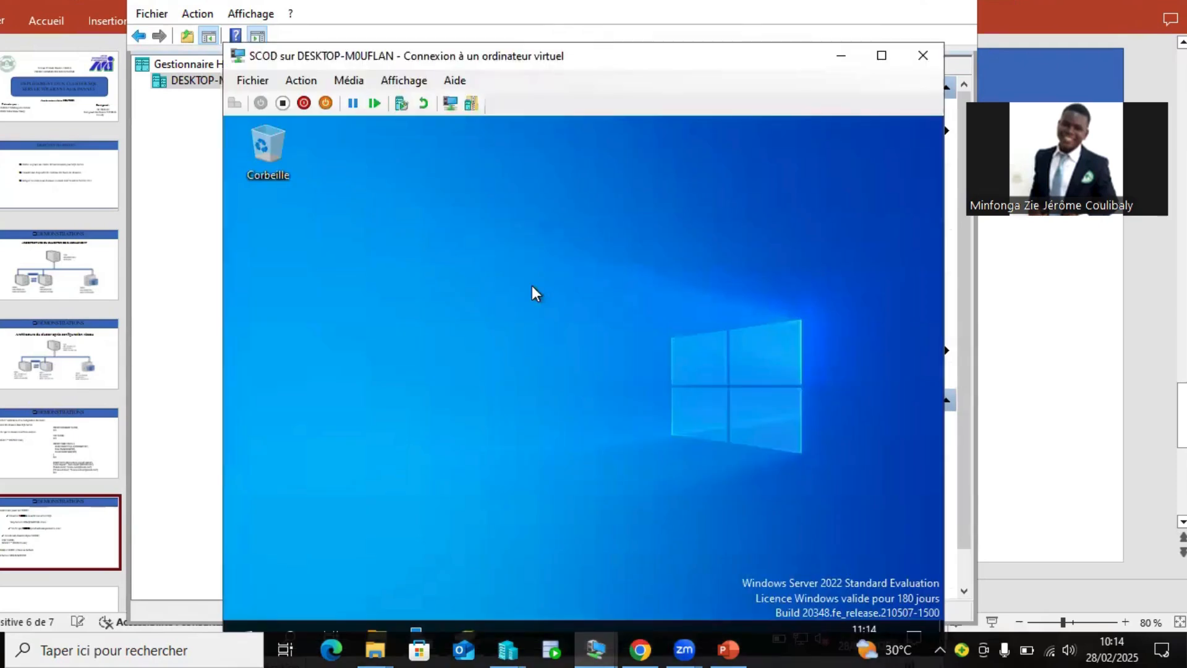
# Open a new connection window for NODE2 and start the virtual machine from it.
pyautogui.click(155, 287)
pyautogui.click(411, 133)
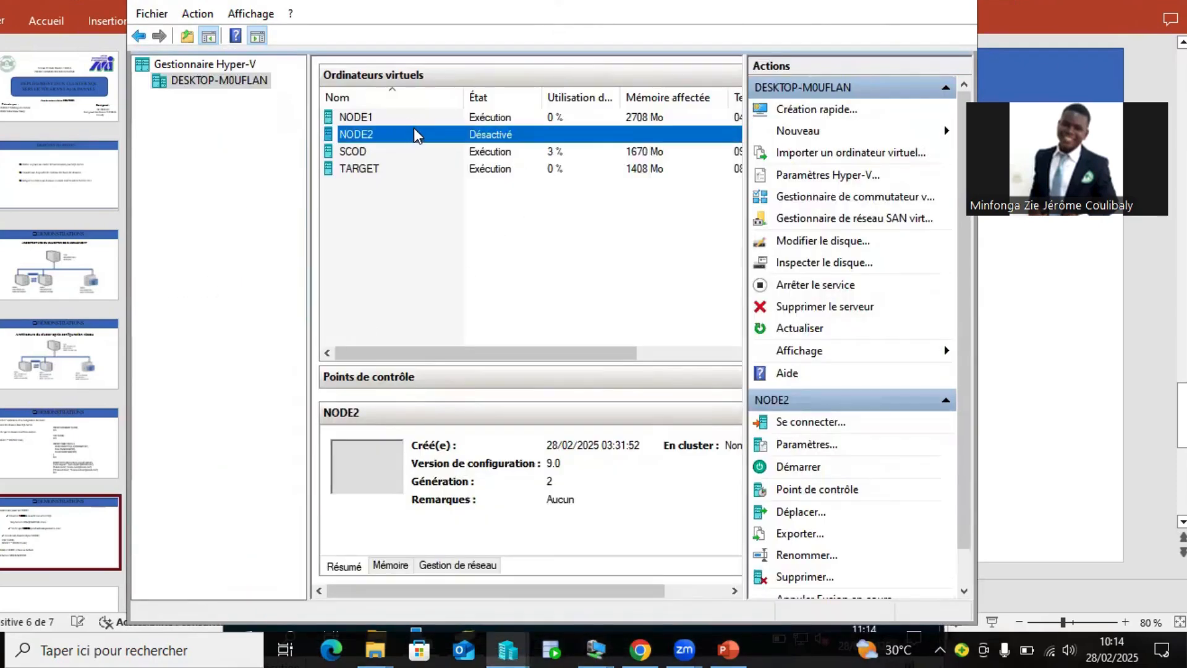
pyautogui.rightClick(413, 132)
pyautogui.click(490, 142)
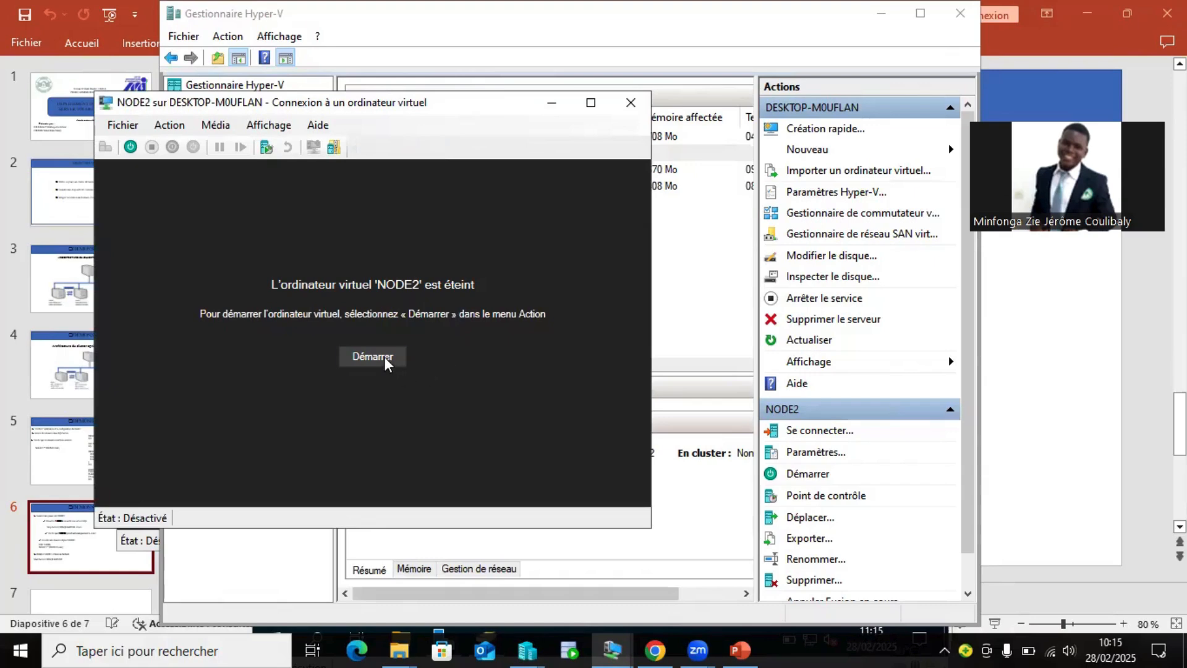
pyautogui.click(359, 349)
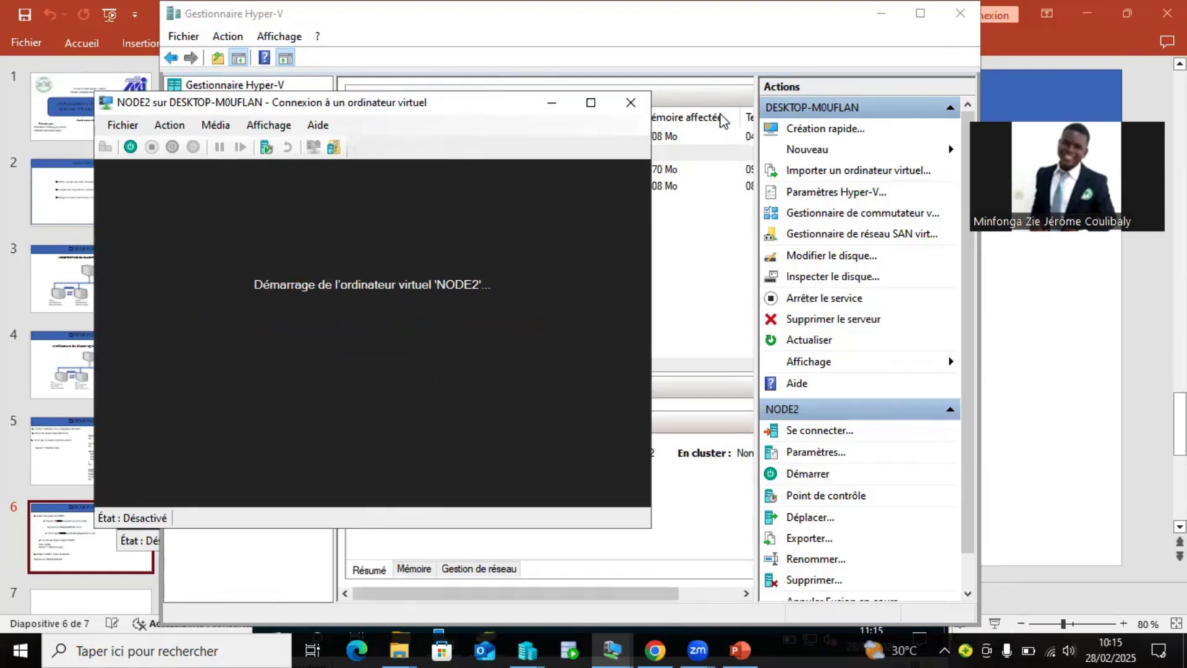
pyautogui.moveTo(261, 102); pyautogui.dragTo(511, 110)
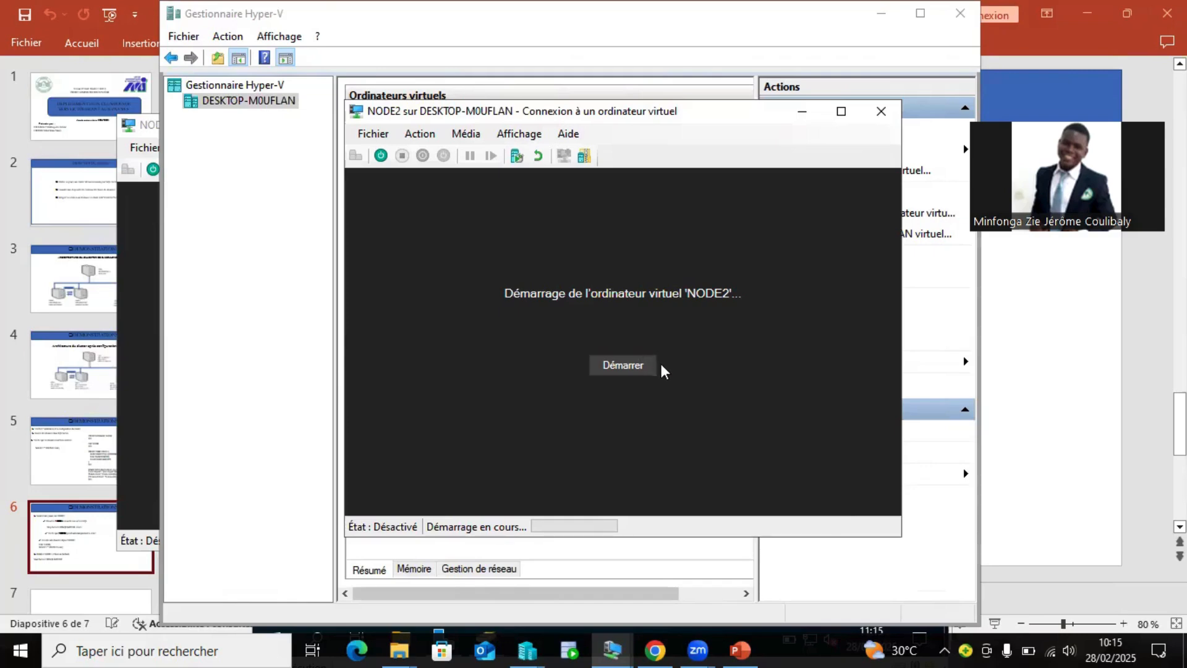
pyautogui.click(642, 371)
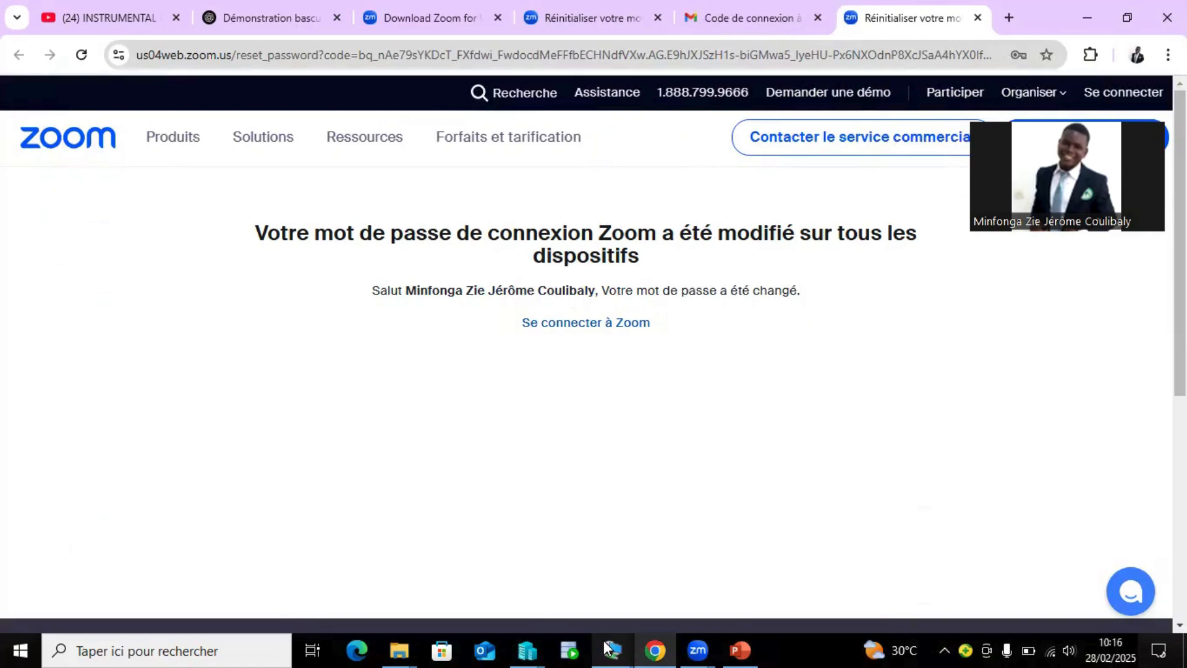
# Connect to NODE2 with a display size of 1280 by 720 pixels and sign in with the TRAINING domain administrator account.
pyautogui.moveTo(619, 636)
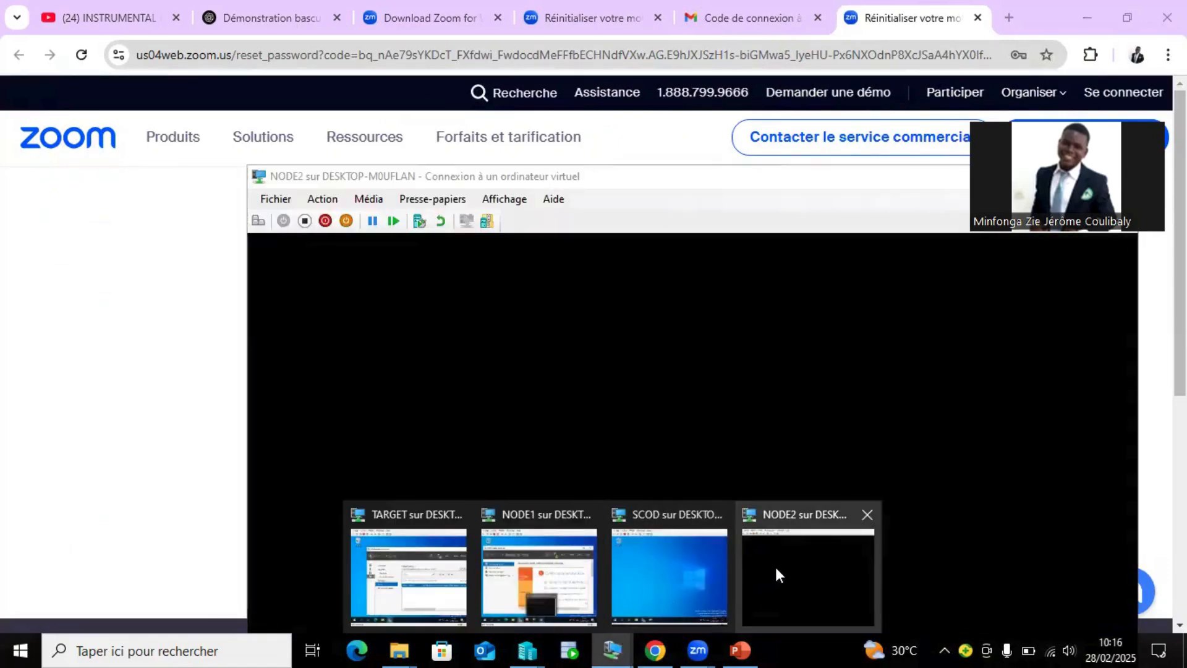
pyautogui.click(777, 567)
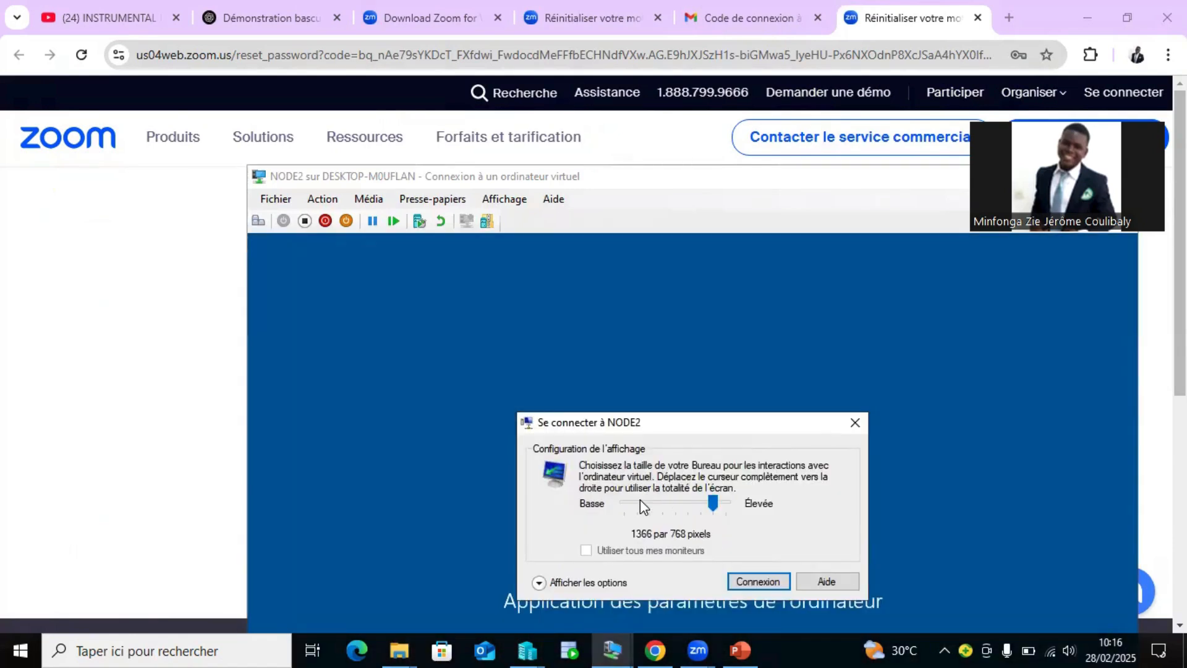
pyautogui.click(640, 499)
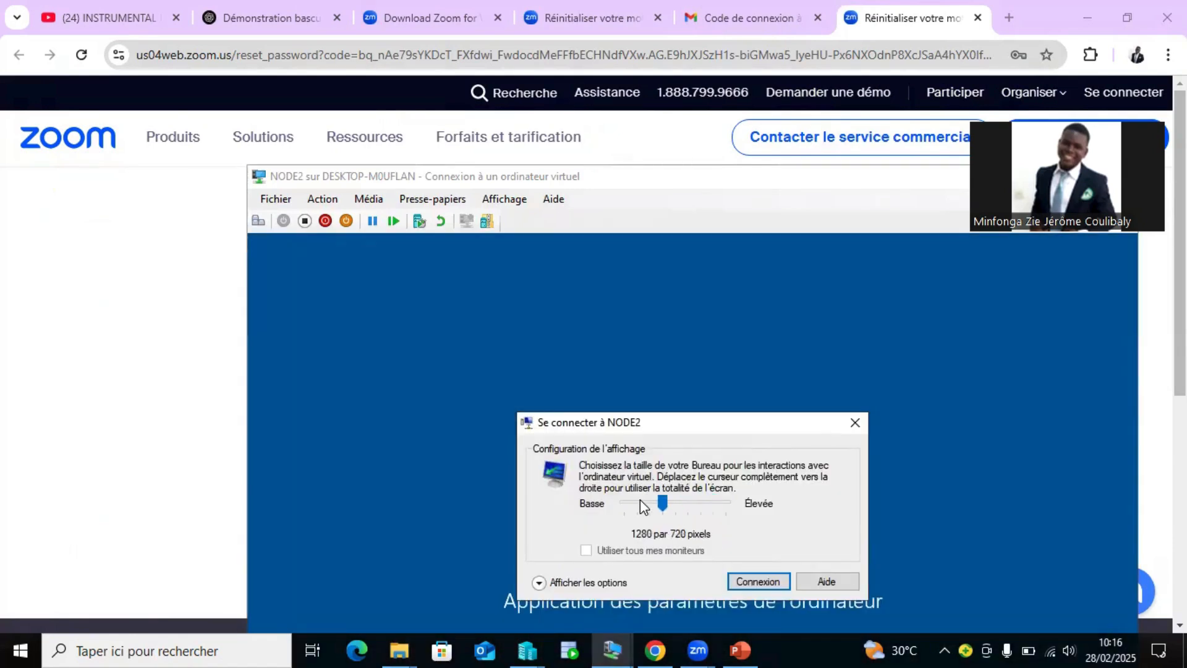
pyautogui.click(756, 582)
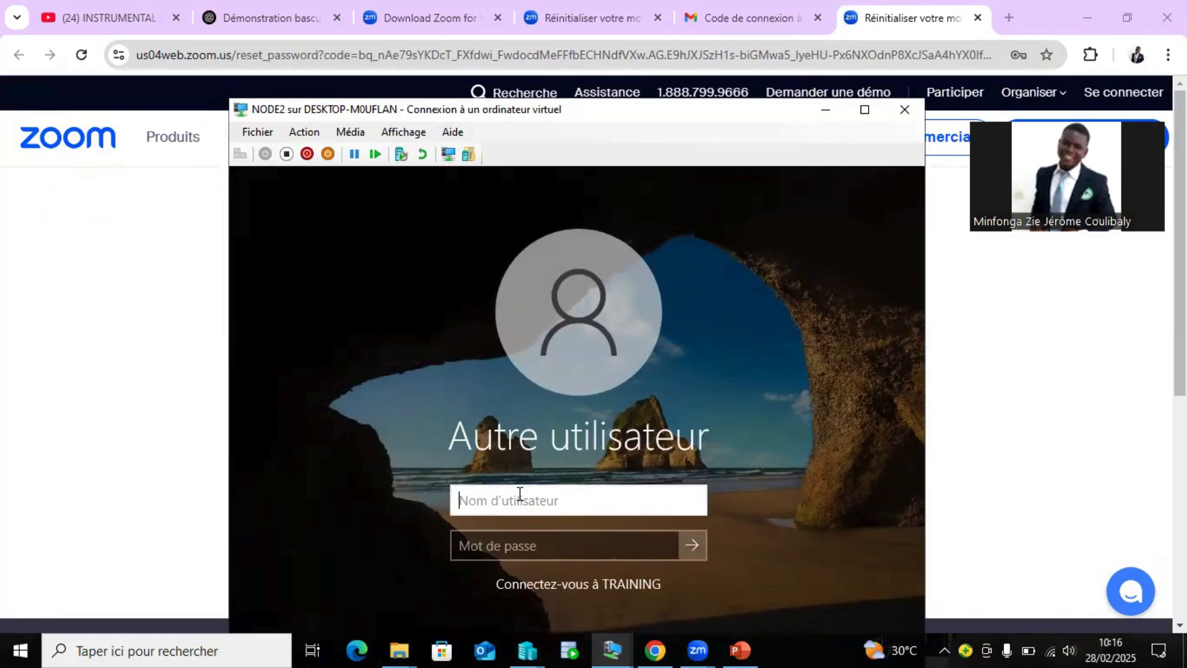
pyautogui.write('TRAINING')
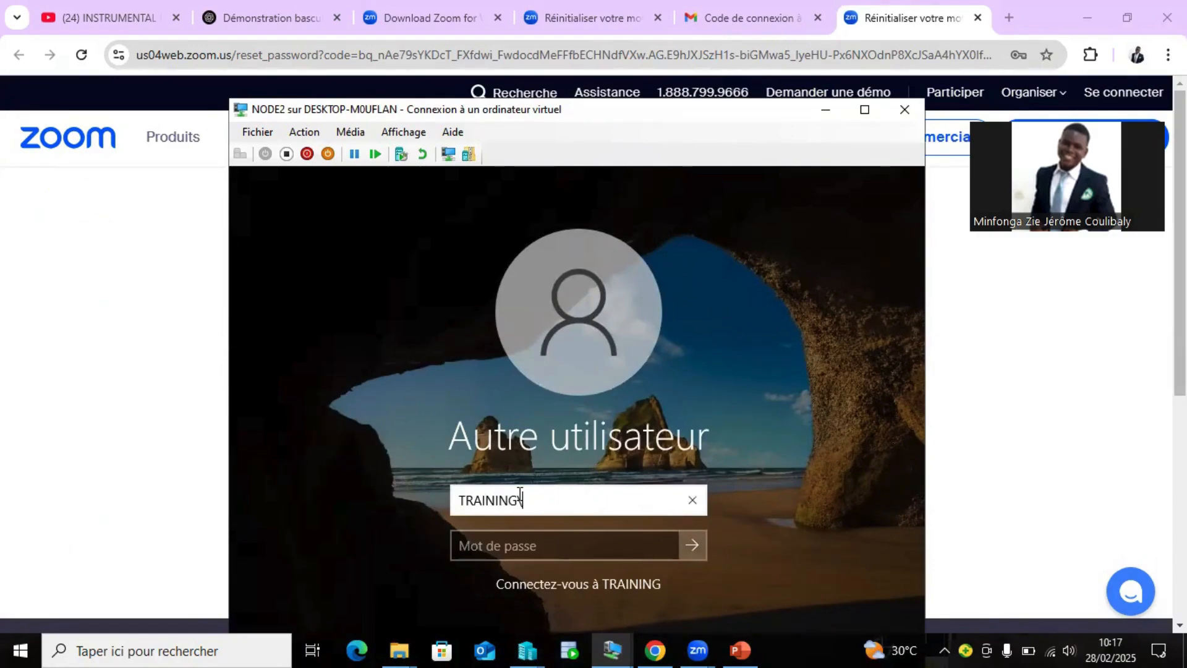
pyautogui.write('\\Admi')
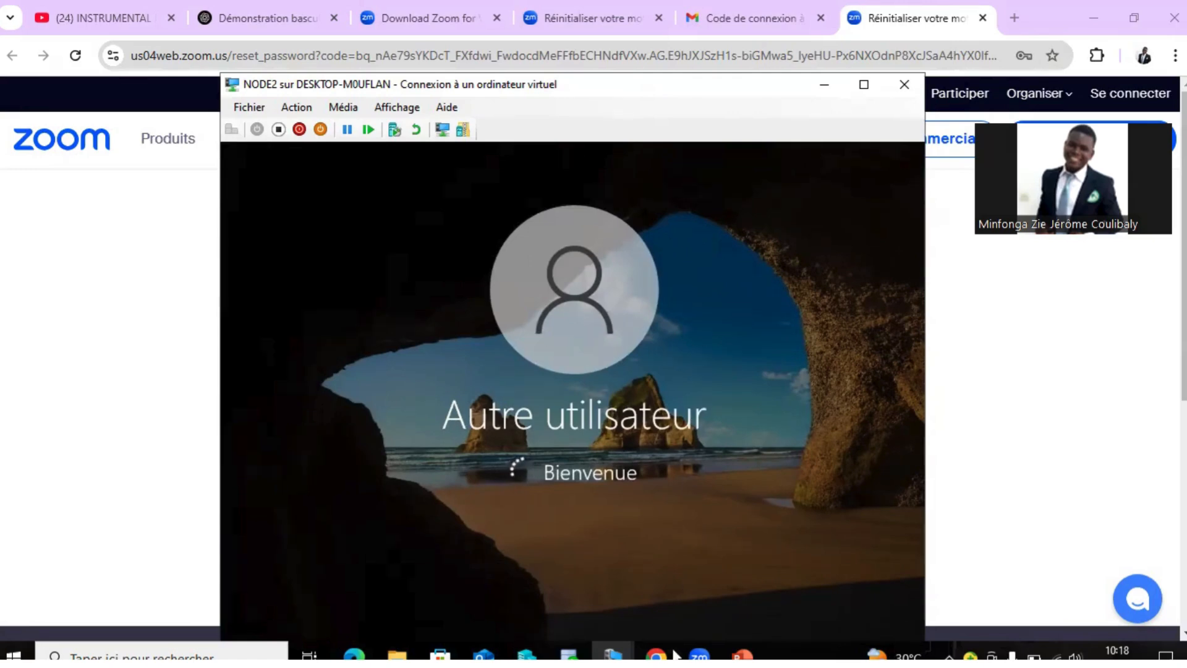
# Switch to the NODE1 virtual machine and bring its Windows PowerShell window to the front.
pyautogui.click(624, 653)
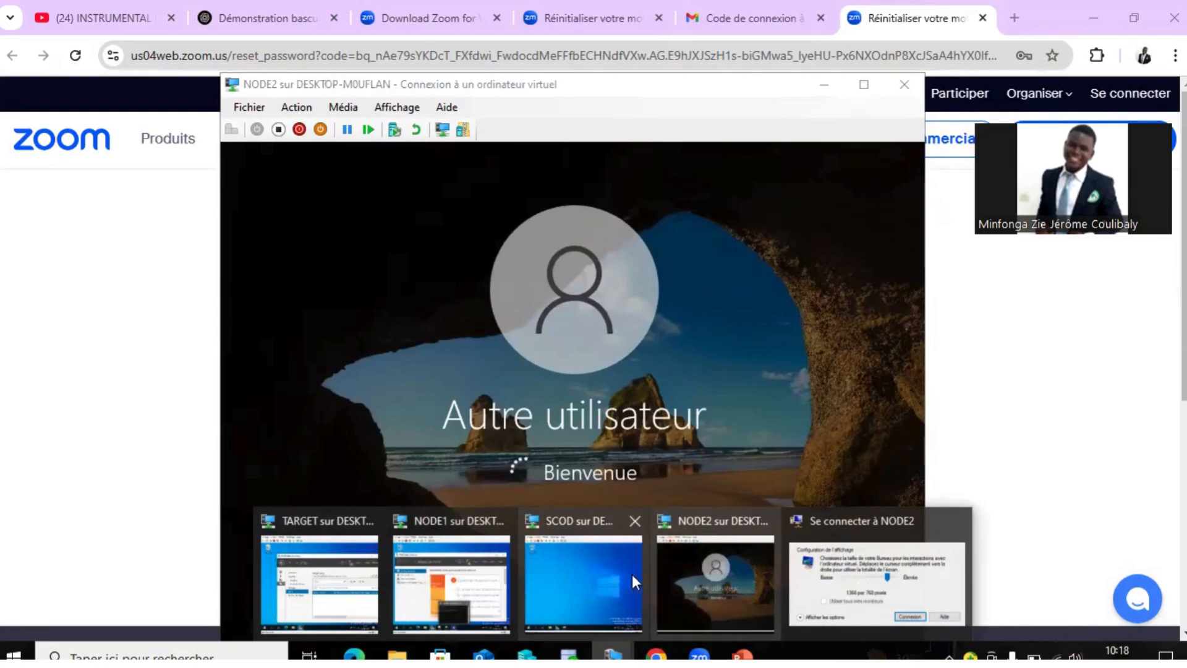
pyautogui.click(479, 584)
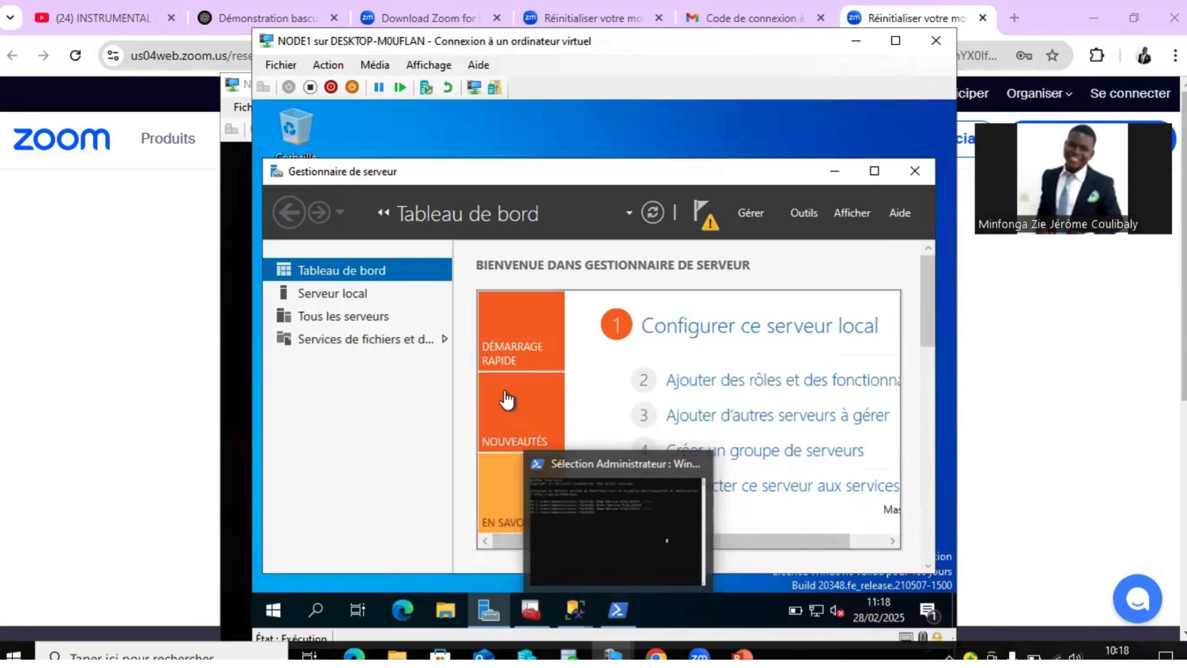
pyautogui.click(506, 401)
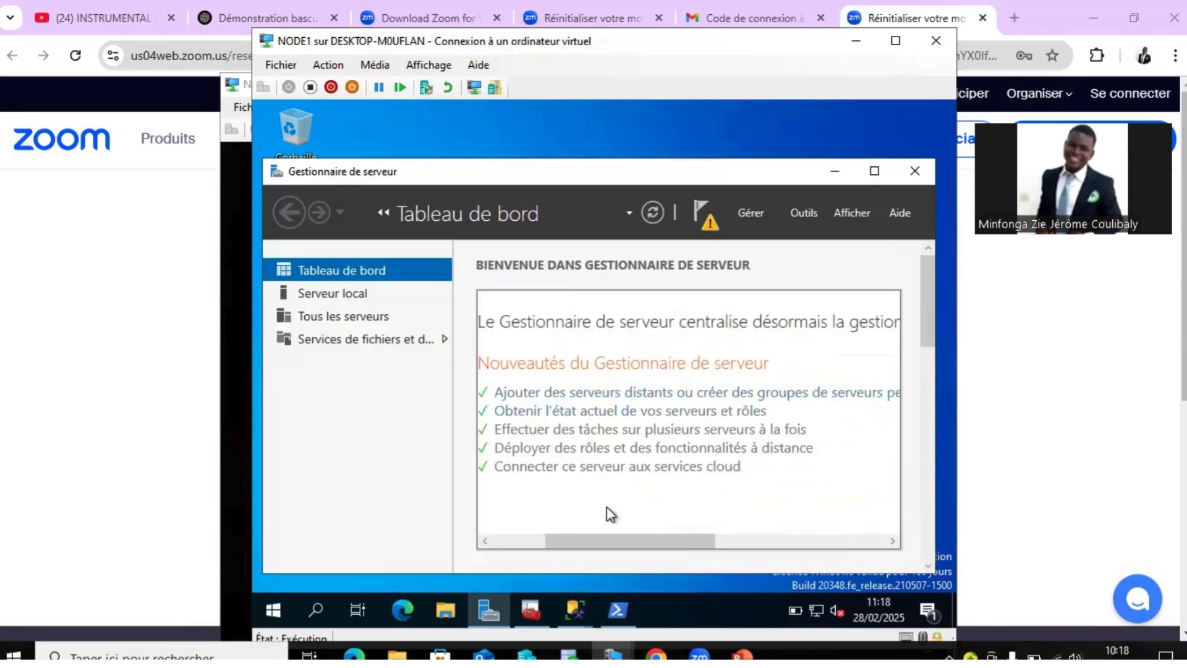
pyautogui.click(572, 610)
pyautogui.click(609, 608)
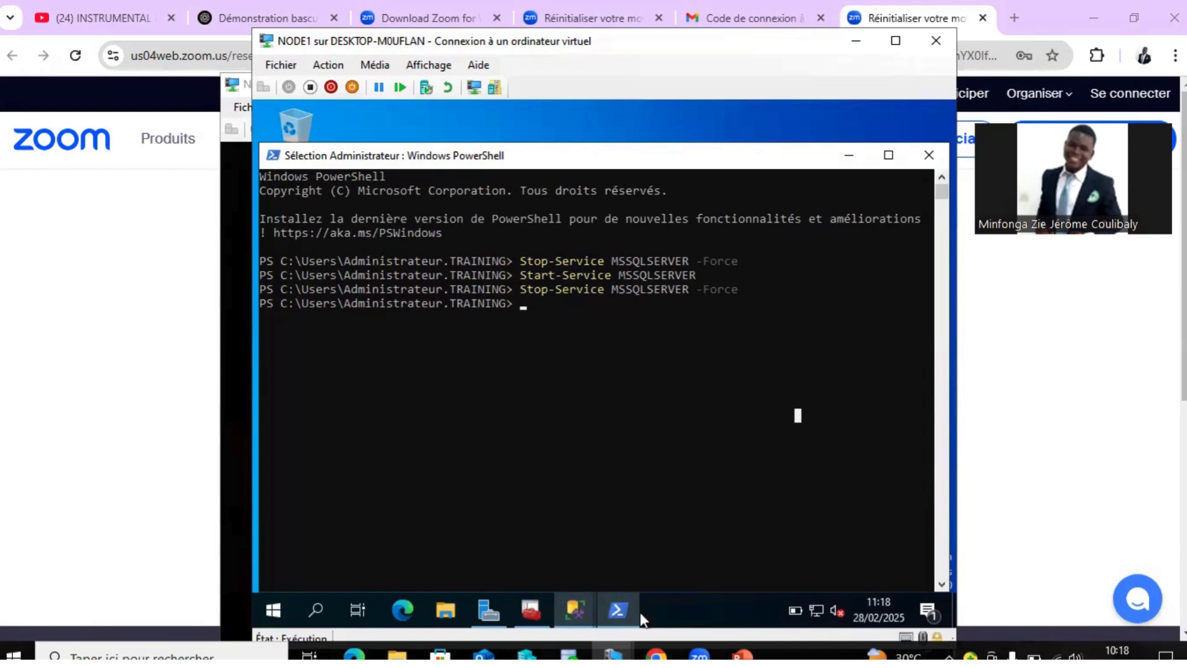
# Return to the NODE1 virtual machine and bring its SQLQuery3.sql window in SQL Server Management Studio to the front.
pyautogui.click(661, 650)
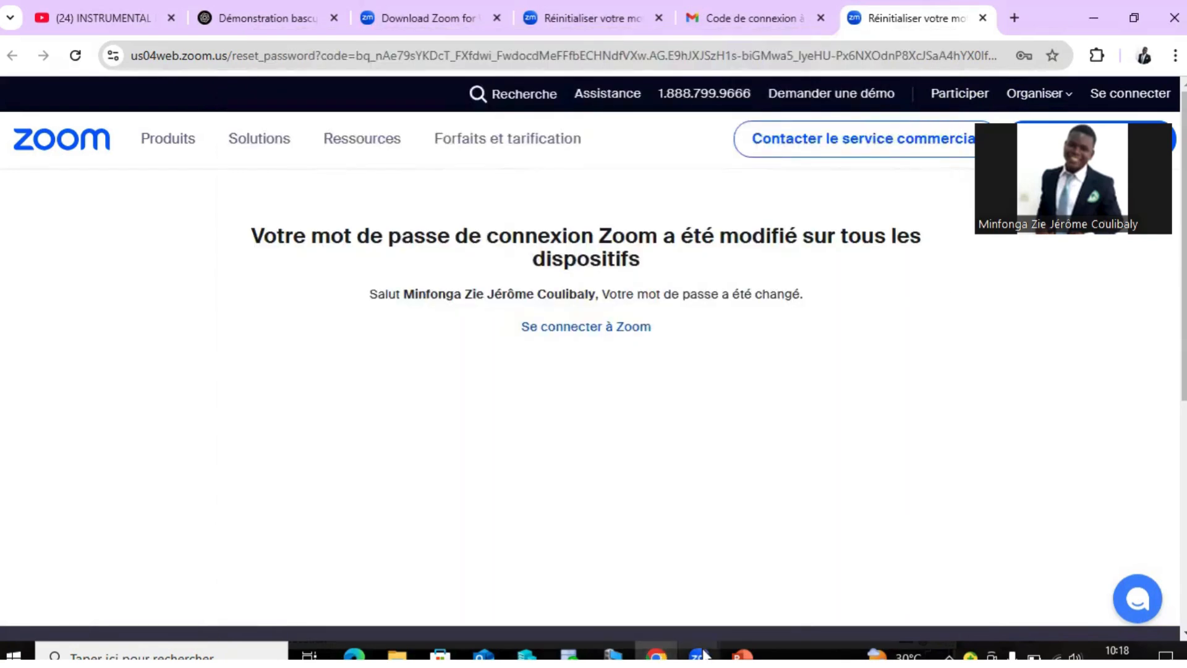
pyautogui.moveTo(621, 650)
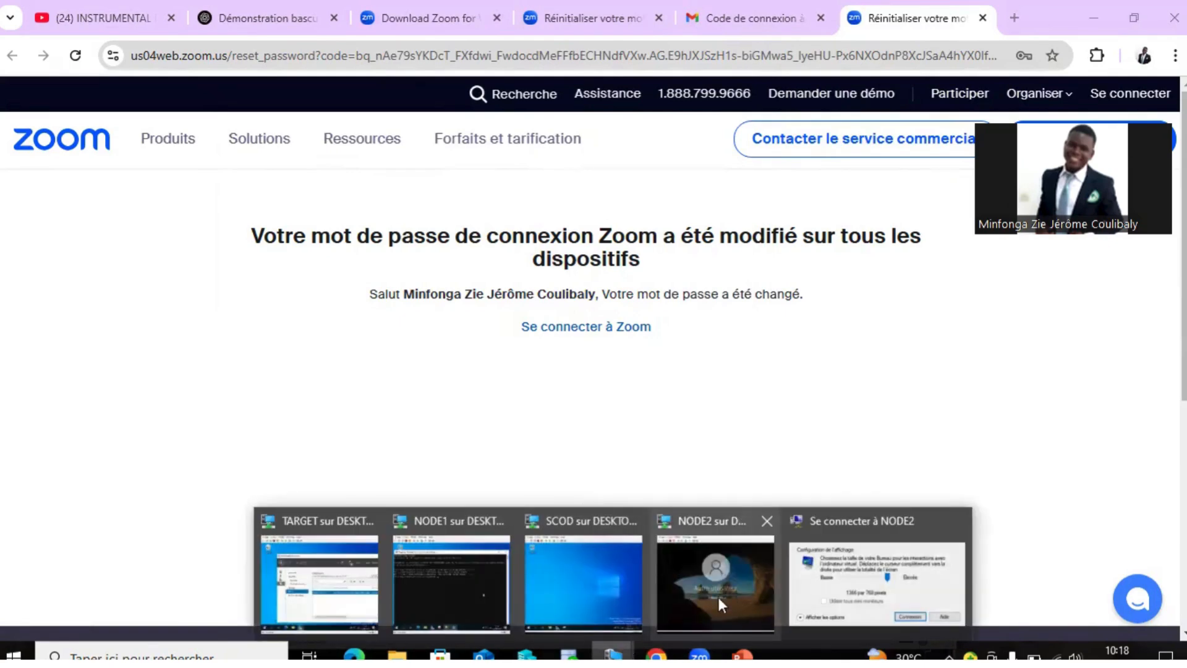
pyautogui.click(479, 573)
pyautogui.moveTo(578, 600)
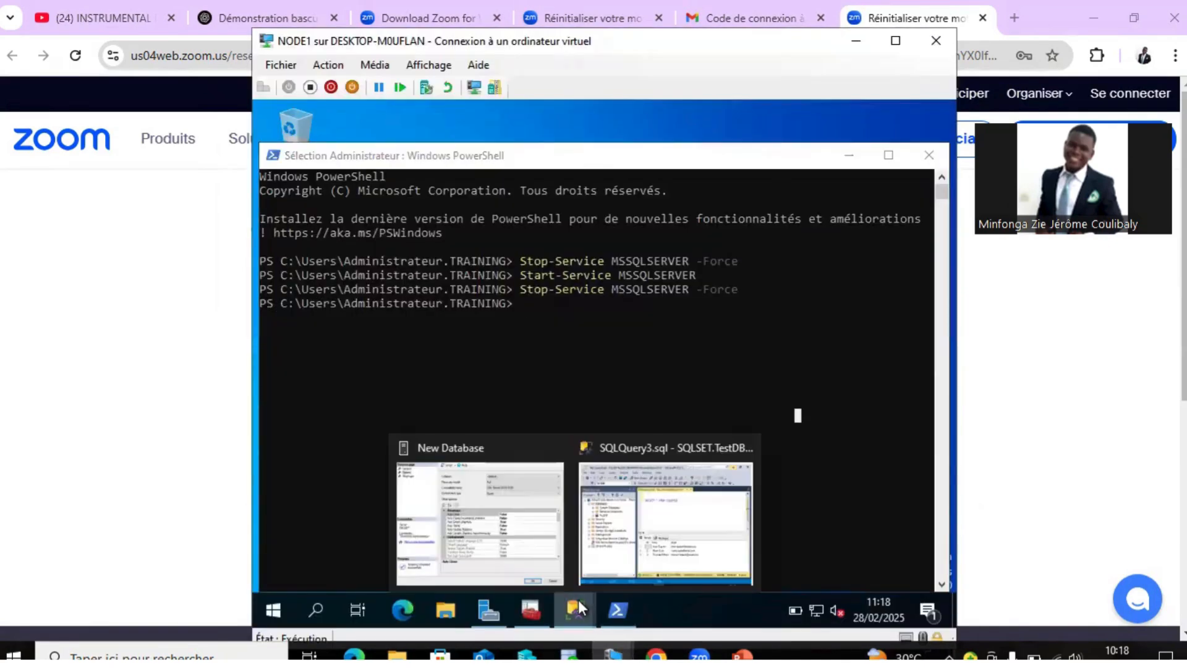
pyautogui.click(640, 536)
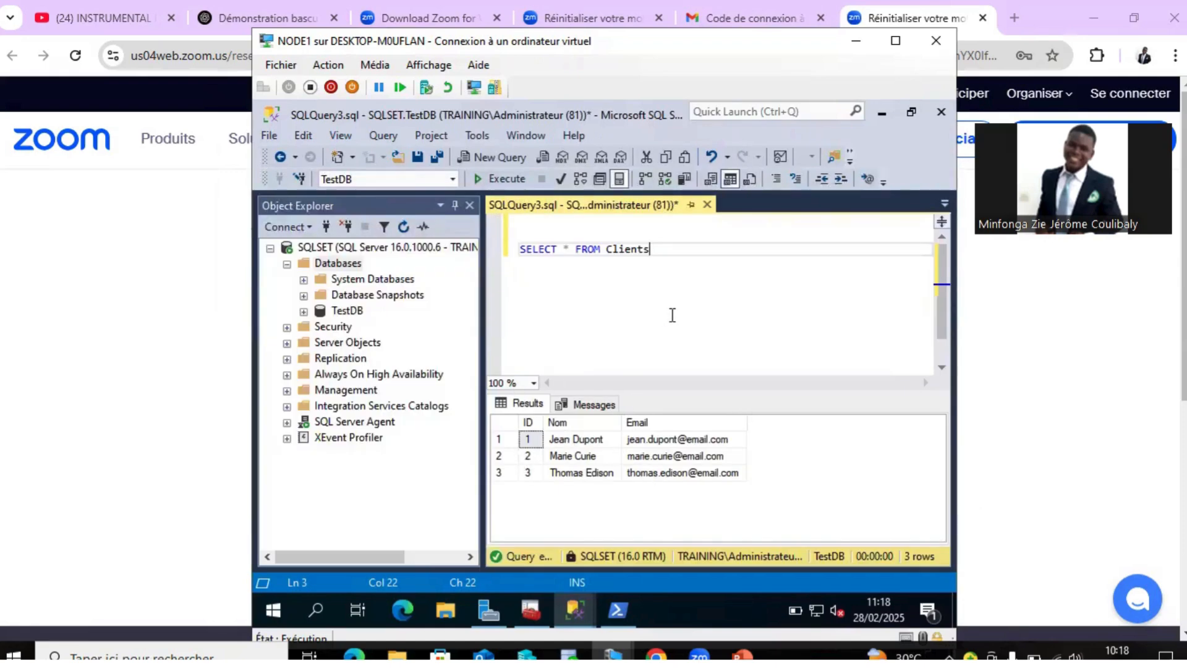
# Try to reconnect the duplicate NODE2 window at 800 by 600 pixels, and close that duplicate window.
pyautogui.moveTo(721, 576)
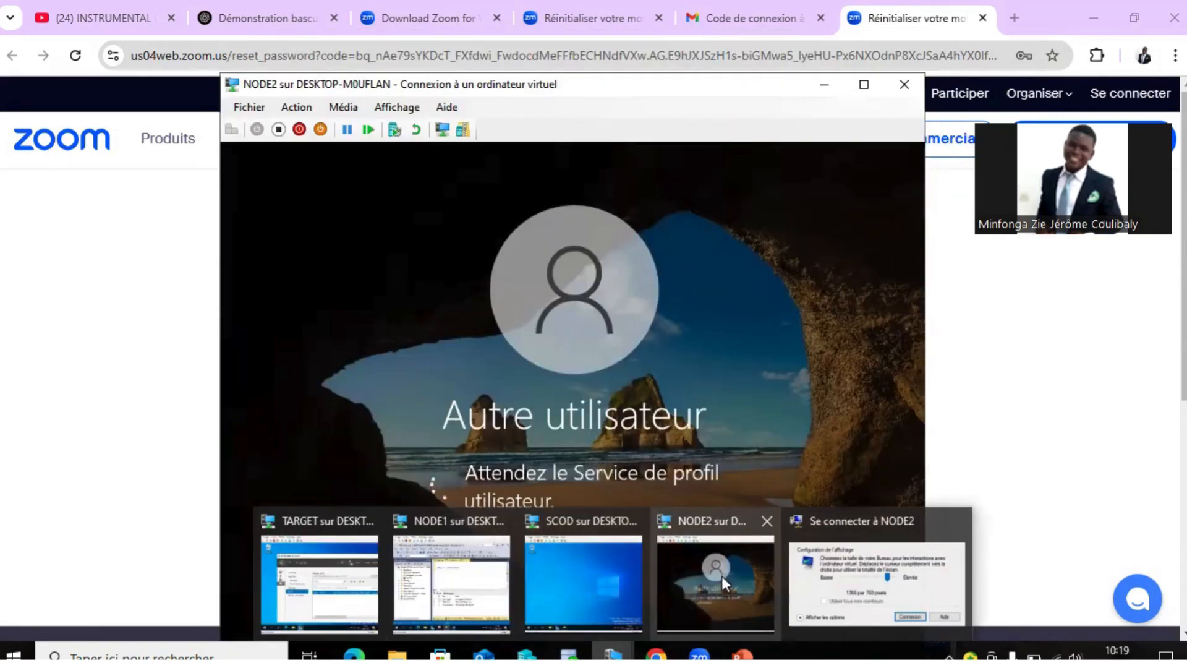
pyautogui.click(844, 575)
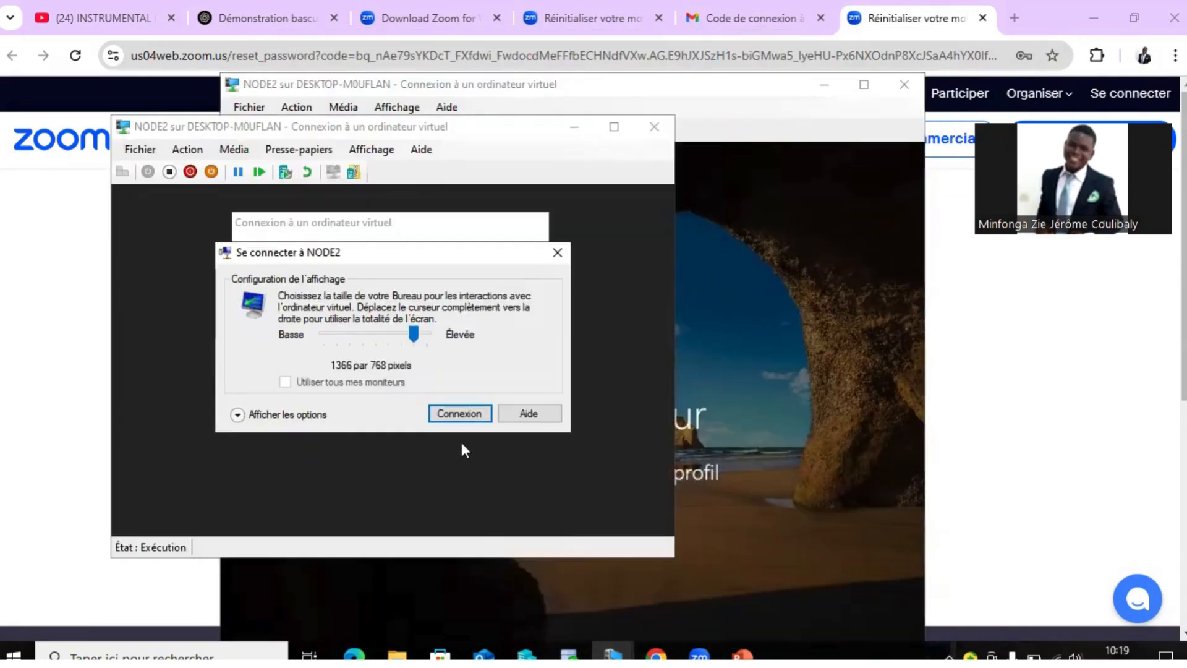
pyautogui.click(343, 334)
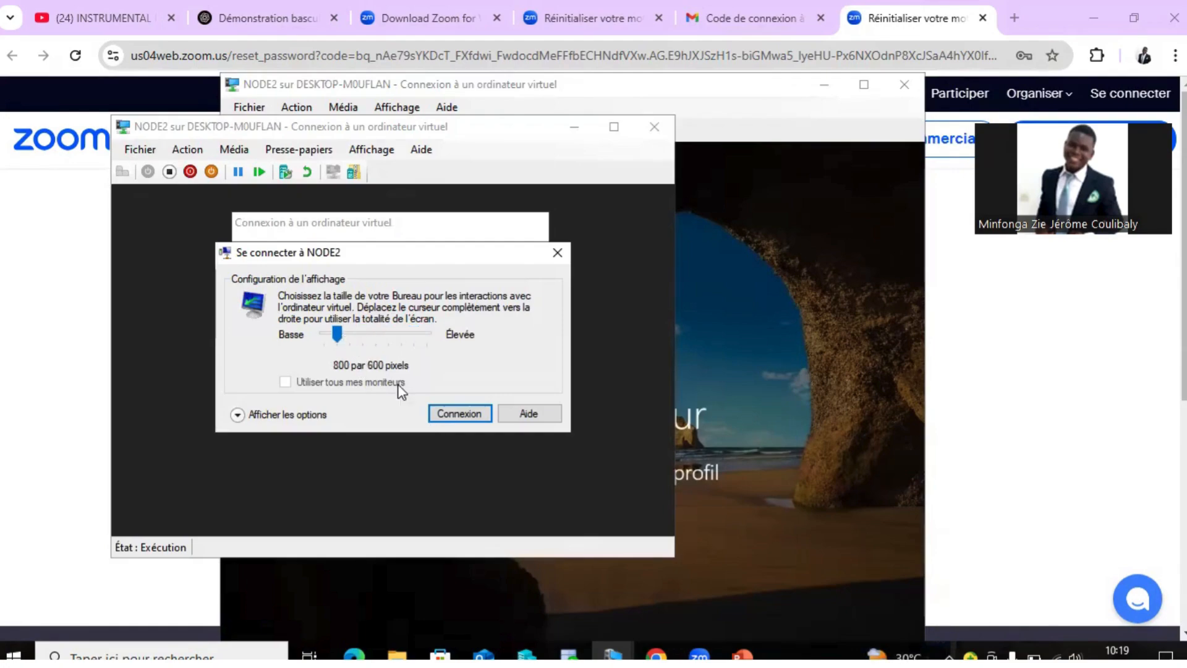
pyautogui.click(455, 413)
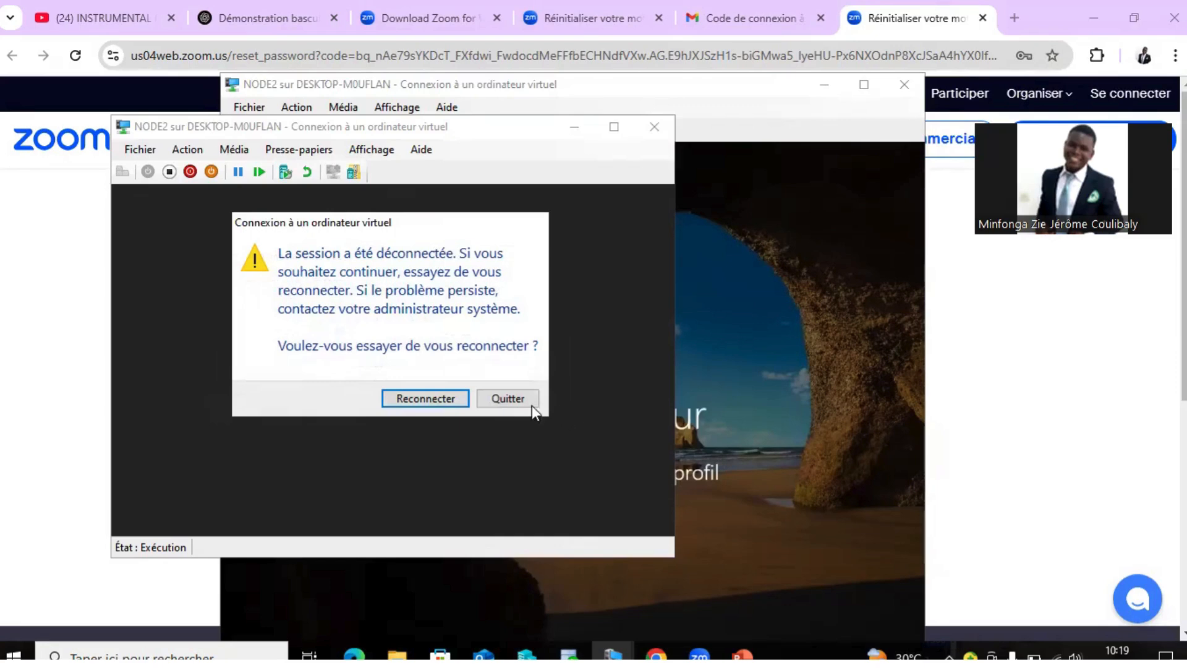
pyautogui.click(427, 399)
pyautogui.click(686, 339)
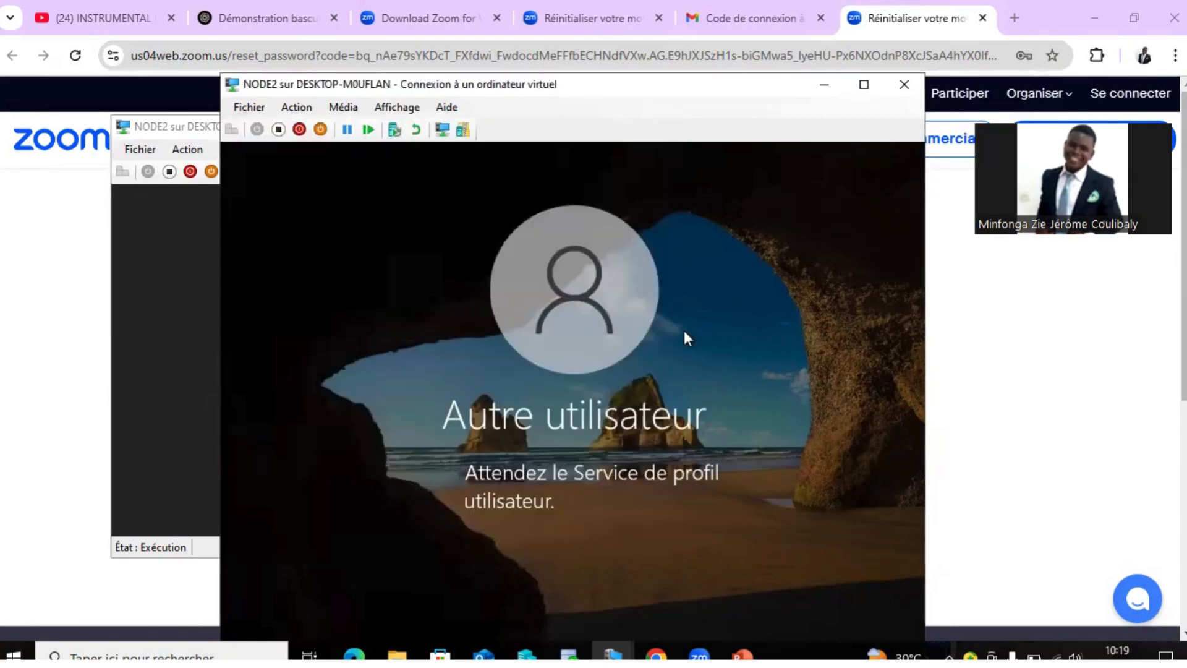
pyautogui.click(220, 236)
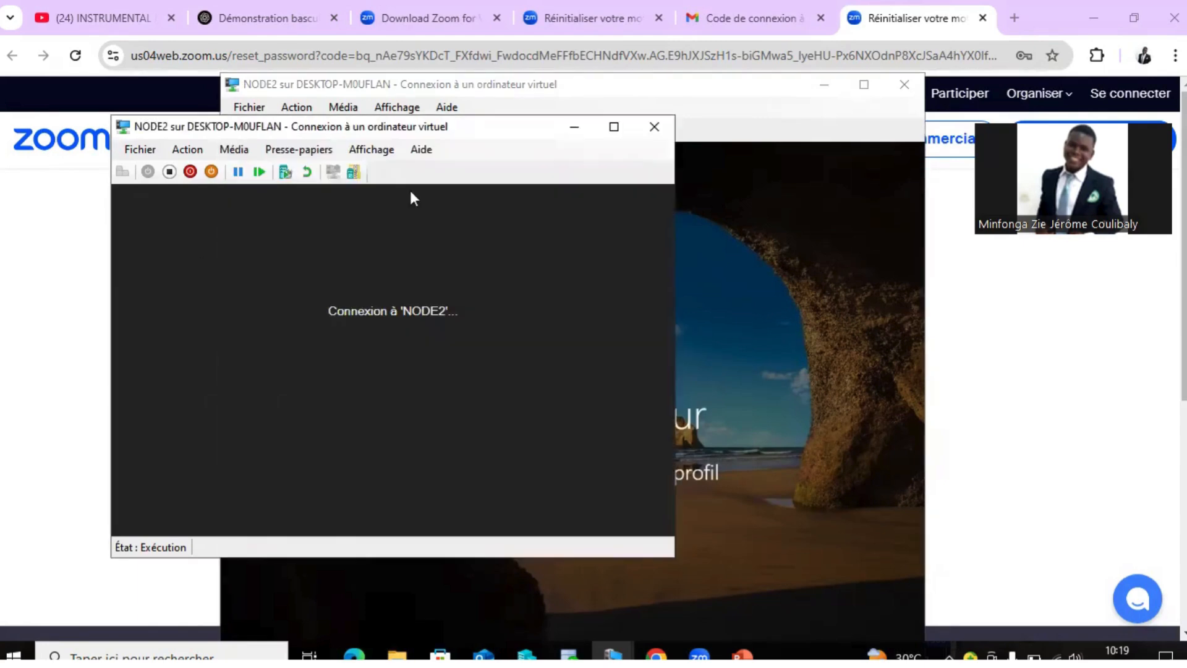
pyautogui.click(654, 126)
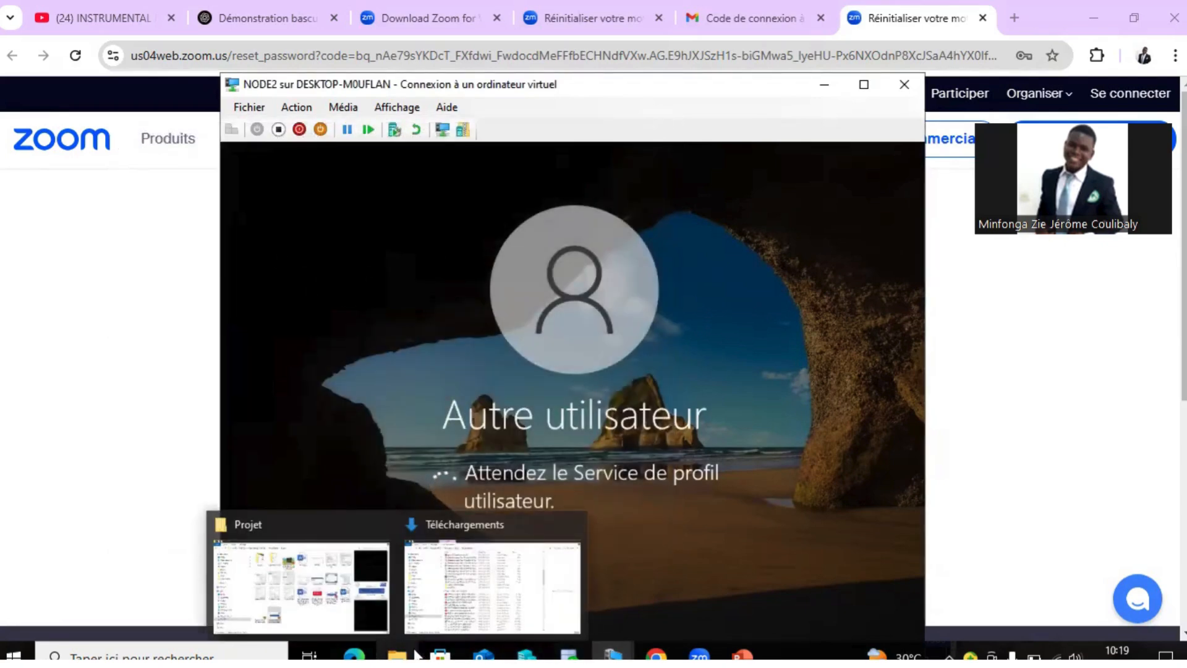
# Look at the Clients query on NODE1, and check the state of the NODE2 virtual machine in Hyper-V Manager.
pyautogui.click(605, 654)
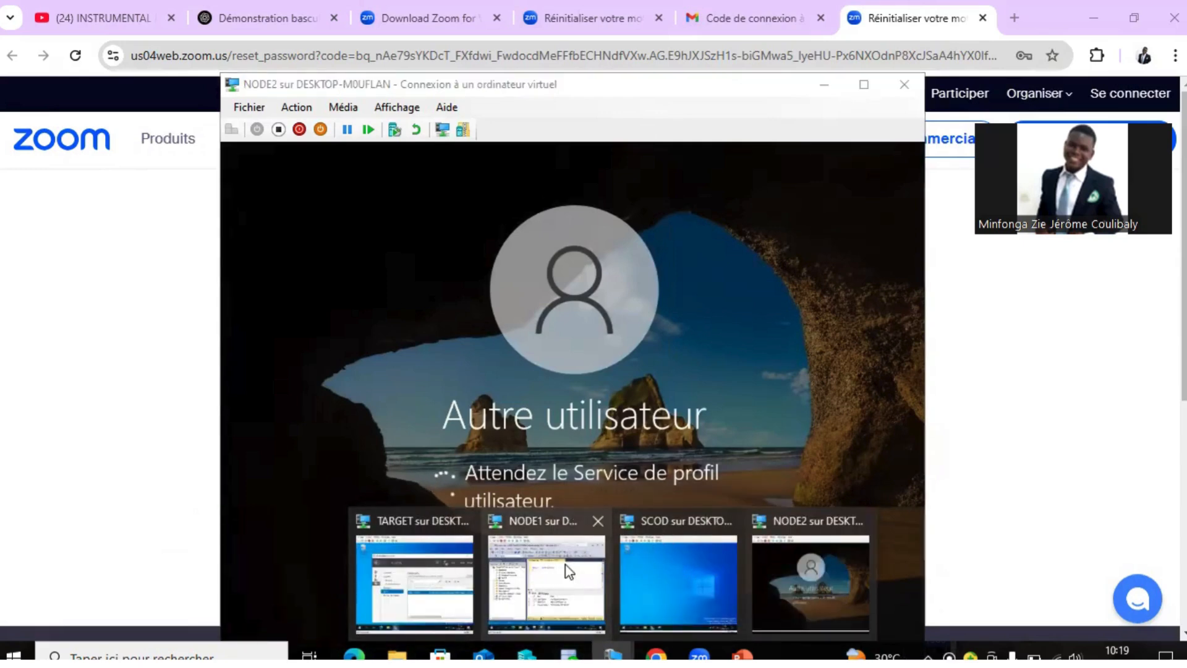
pyautogui.click(536, 532)
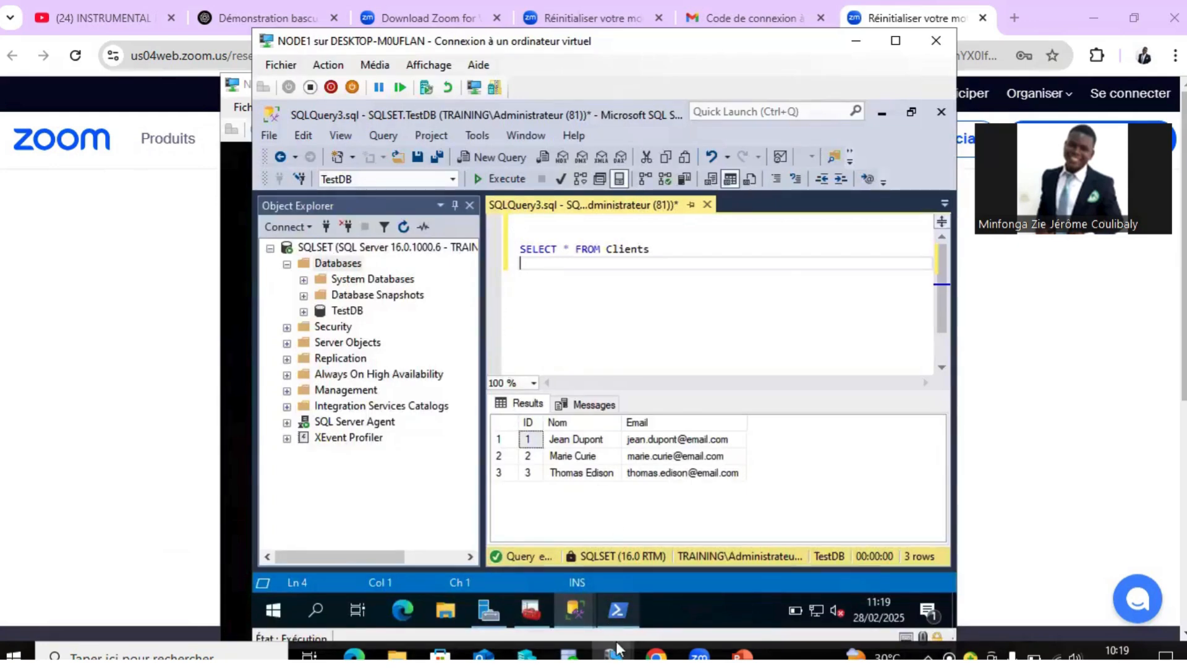
pyautogui.moveTo(612, 654)
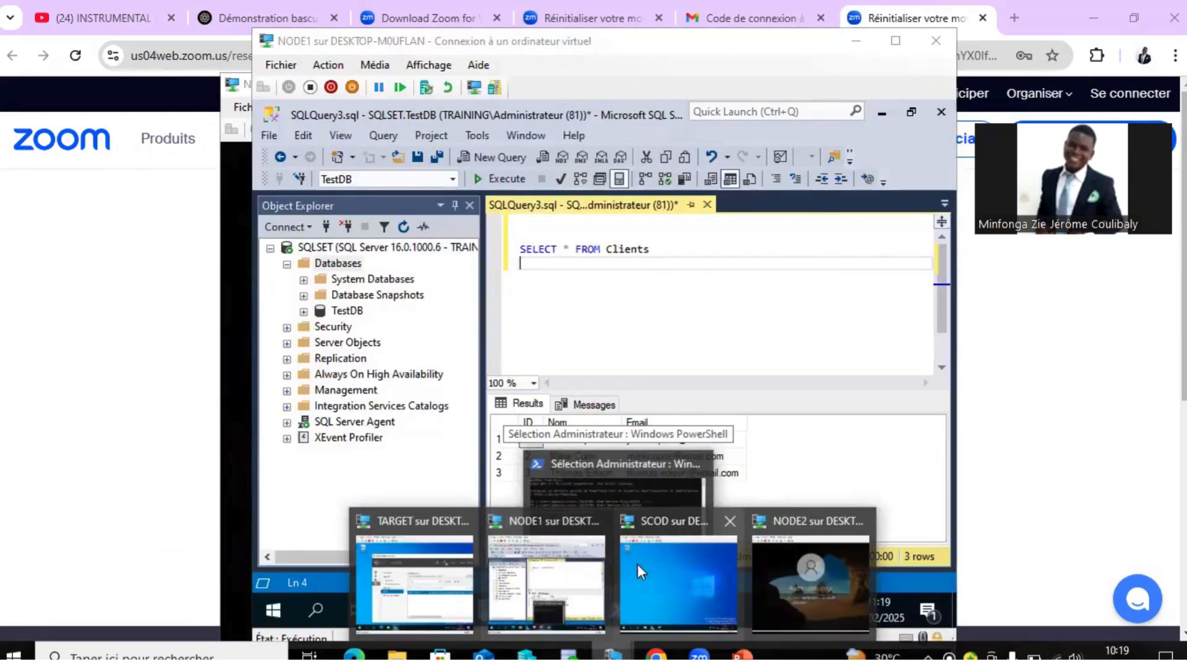
pyautogui.moveTo(525, 654)
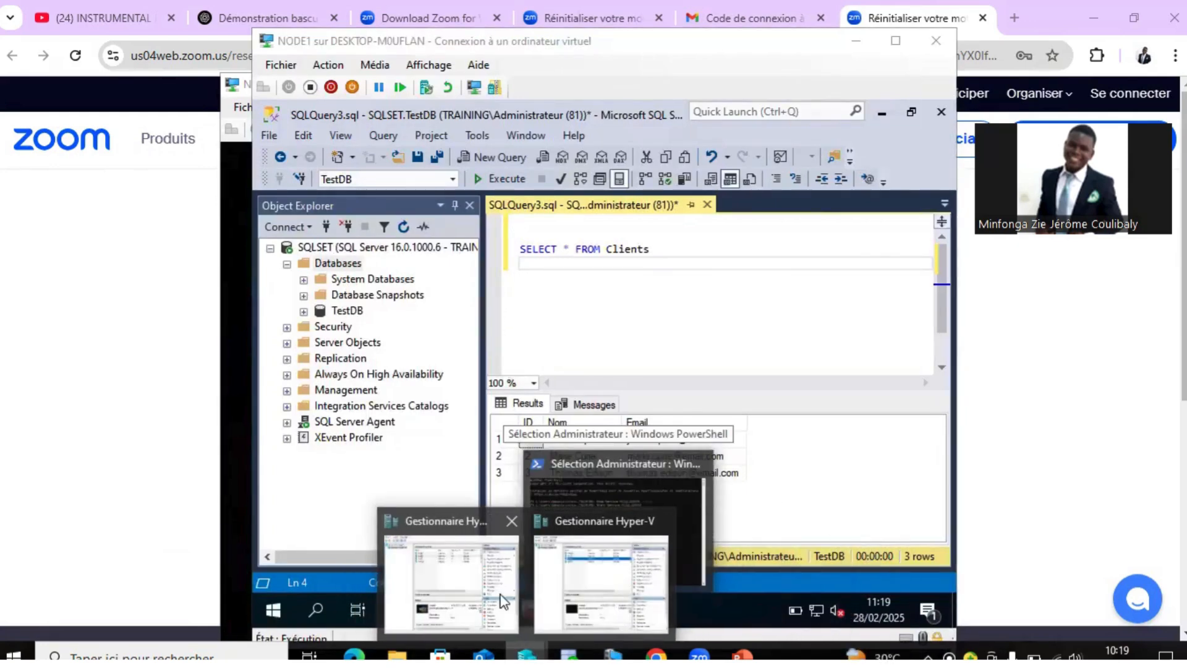
pyautogui.click(504, 598)
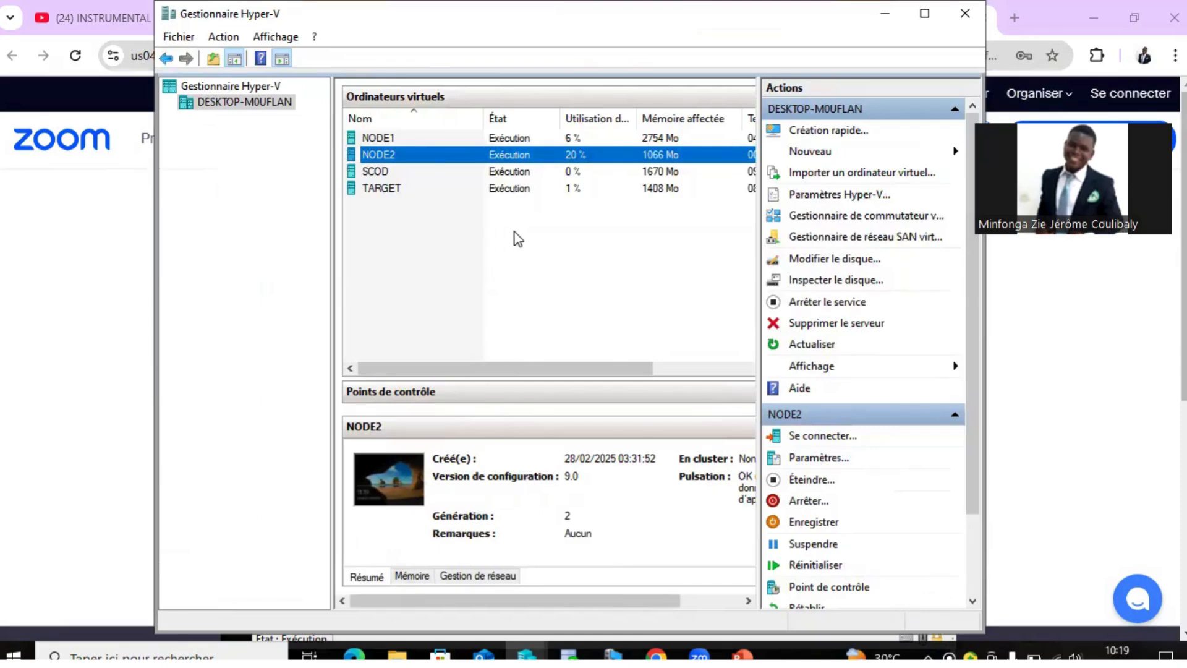
# Switch back to the NODE2 virtual machine's connection window to reach its desktop.
pyautogui.click(657, 654)
pyautogui.click(613, 654)
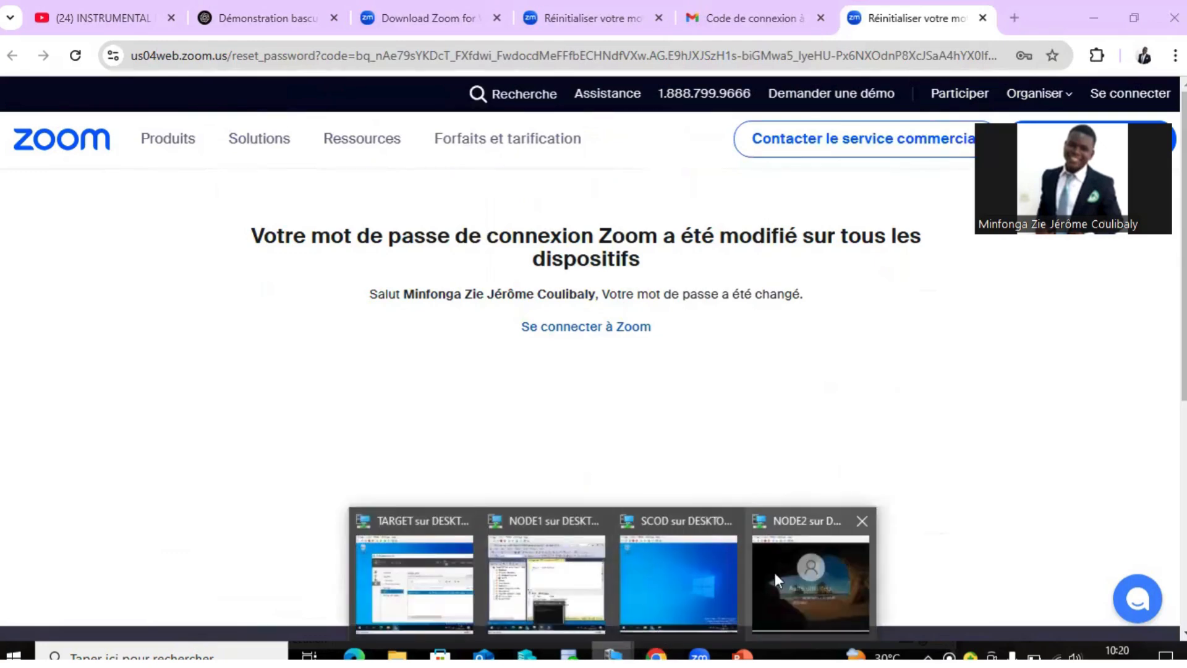
pyautogui.click(806, 564)
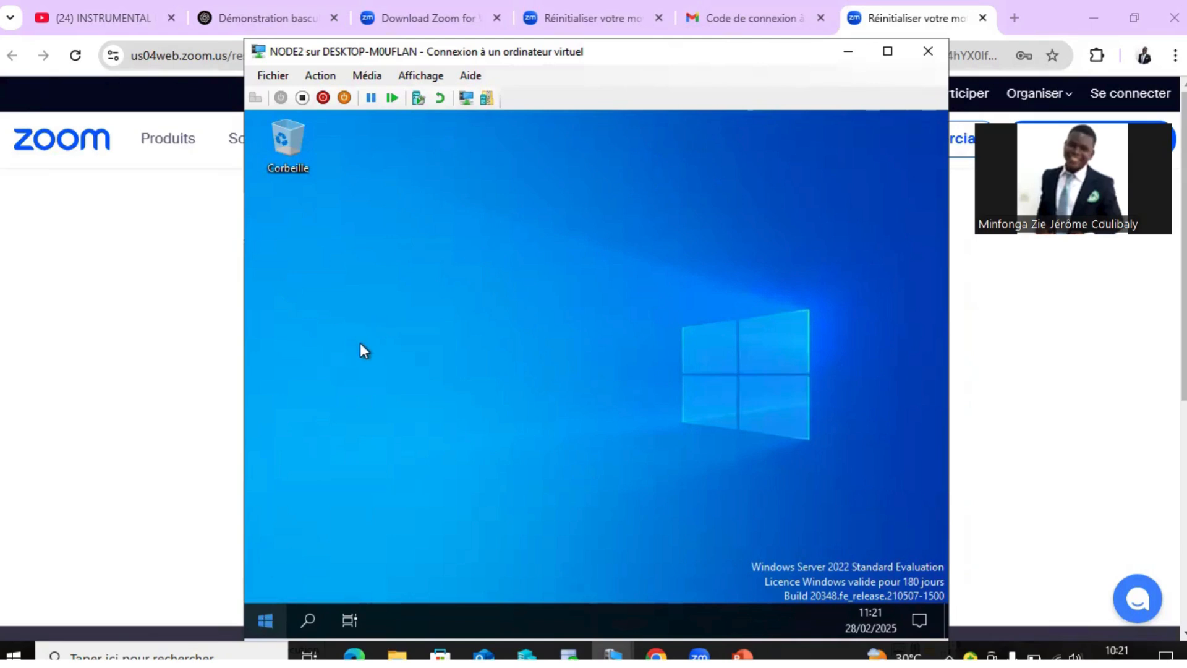
# Close the Server Manager pop-up on the NODE2 desktop and move the Server Manager window fully into view.
pyautogui.click(656, 485)
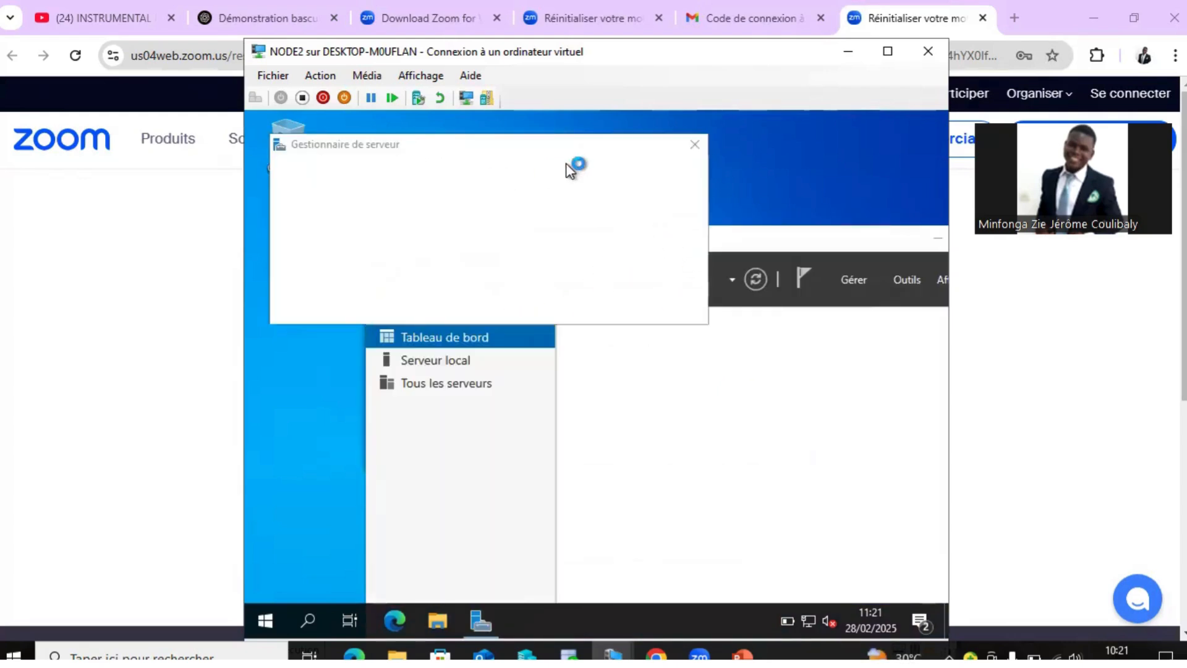
pyautogui.click(695, 146)
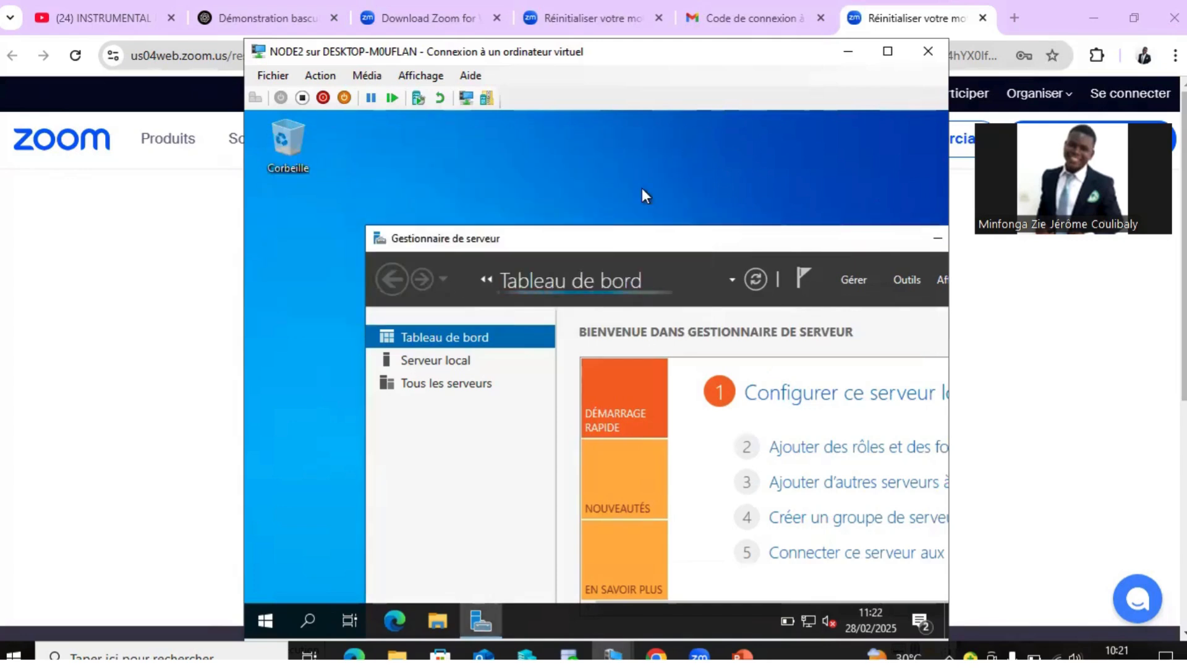
pyautogui.moveTo(563, 218); pyautogui.dragTo(474, 154)
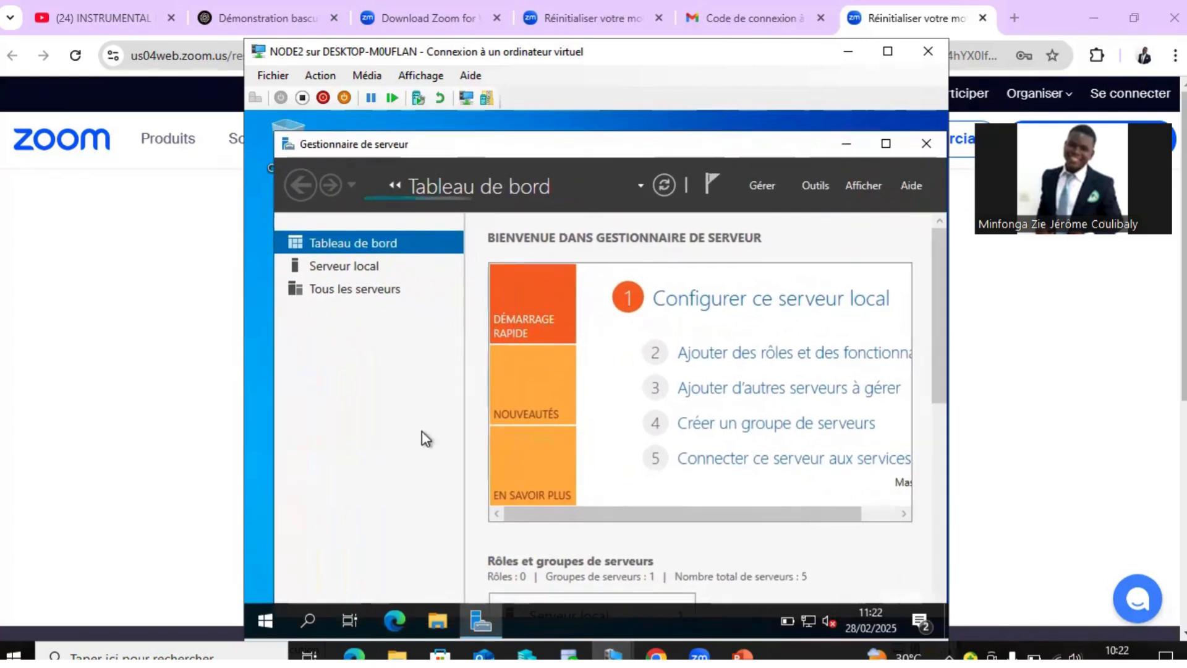
# Launch SQL Server Management Studio 20 on NODE2.
pyautogui.click(272, 584)
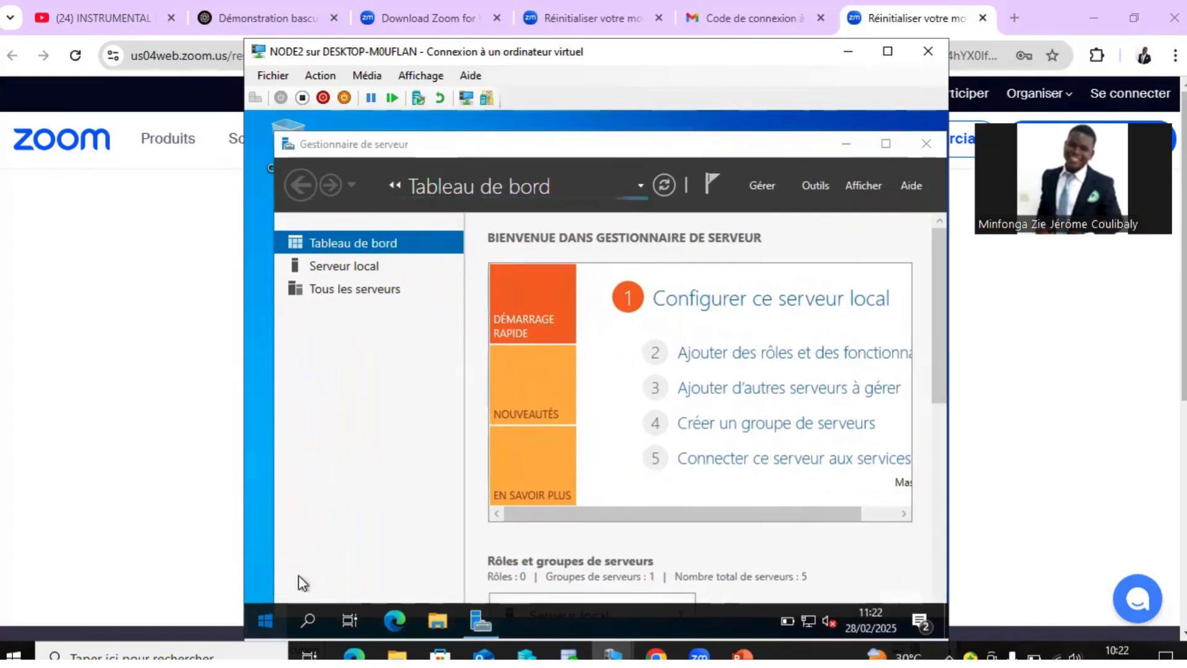
pyautogui.click(265, 618)
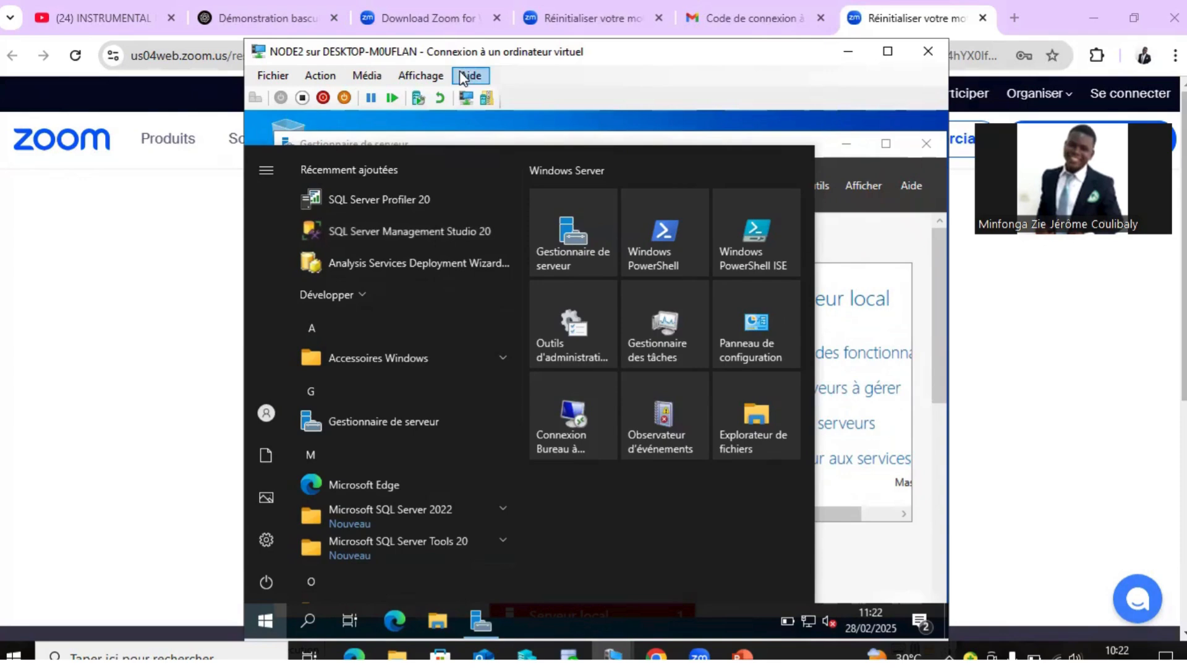
pyautogui.click(460, 233)
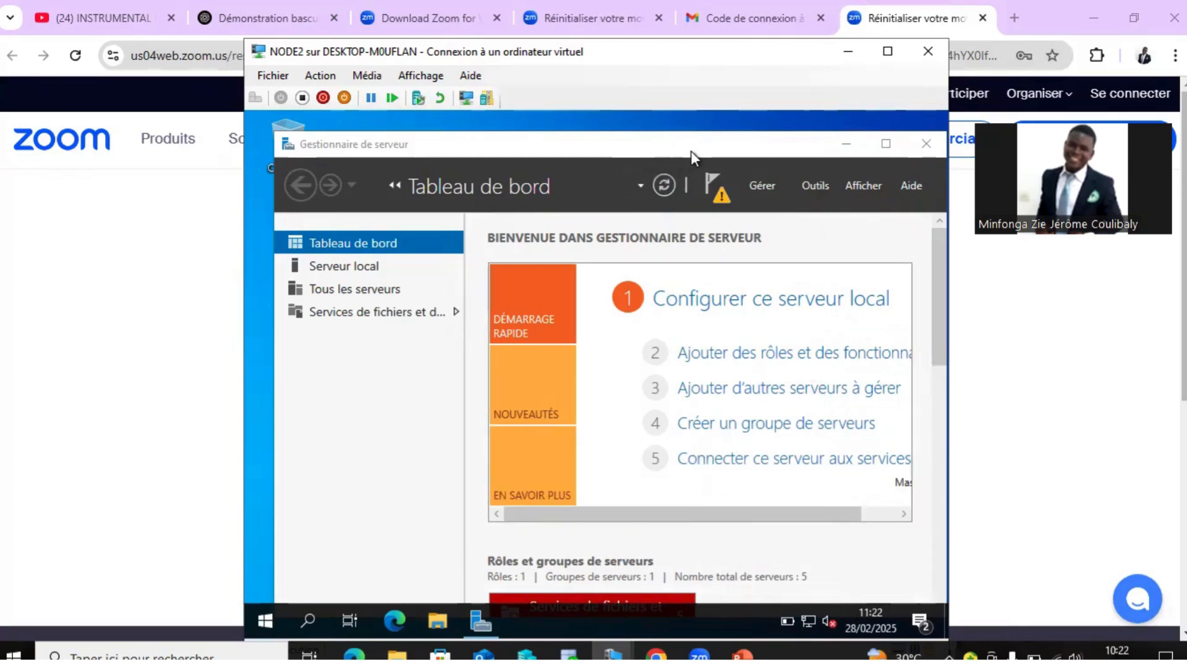
# Move the Server Manager window off the SQL Server Management Studio splash screen and minimize it.
pyautogui.moveTo(692, 151)
pyautogui.mouseDown()
pyautogui.moveTo(654, 151)
pyautogui.moveTo(684, 143)
pyautogui.mouseUp()
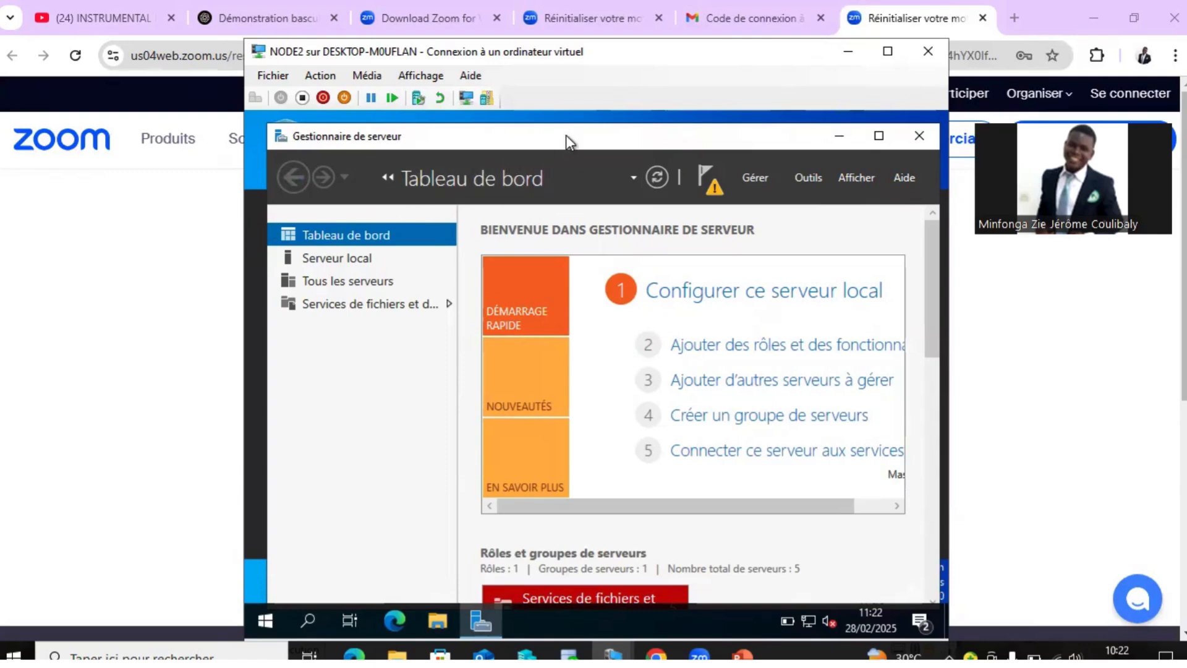
pyautogui.moveTo(559, 136); pyautogui.dragTo(611, 335)
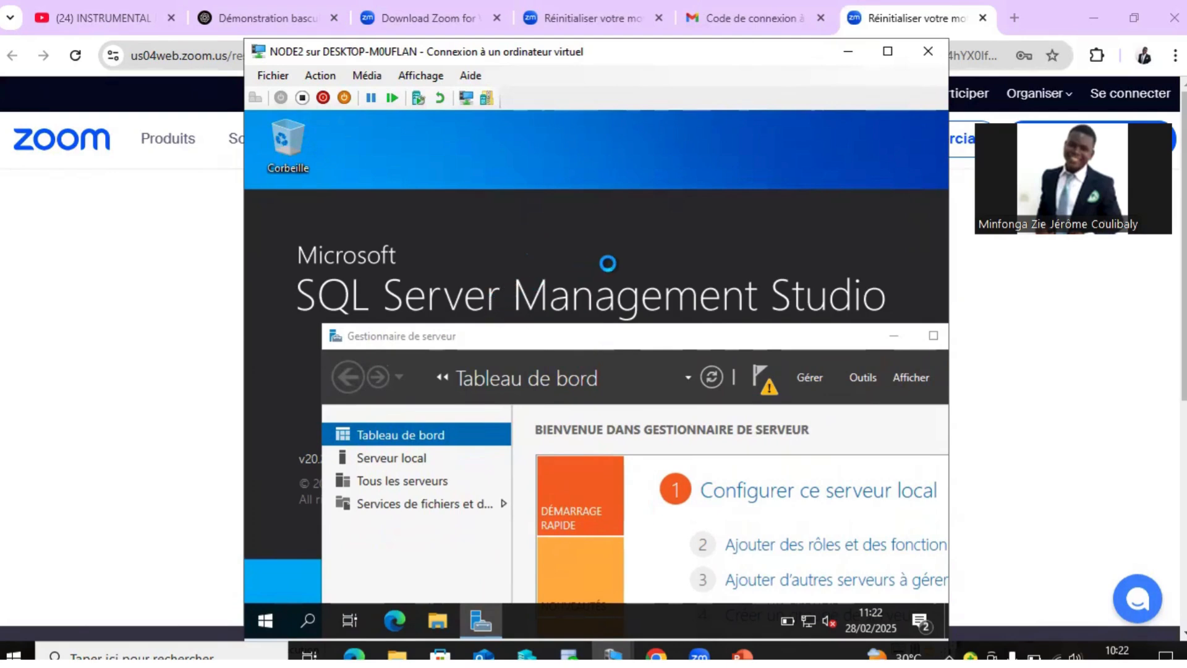
pyautogui.moveTo(596, 340); pyautogui.dragTo(508, 316)
pyautogui.click(796, 318)
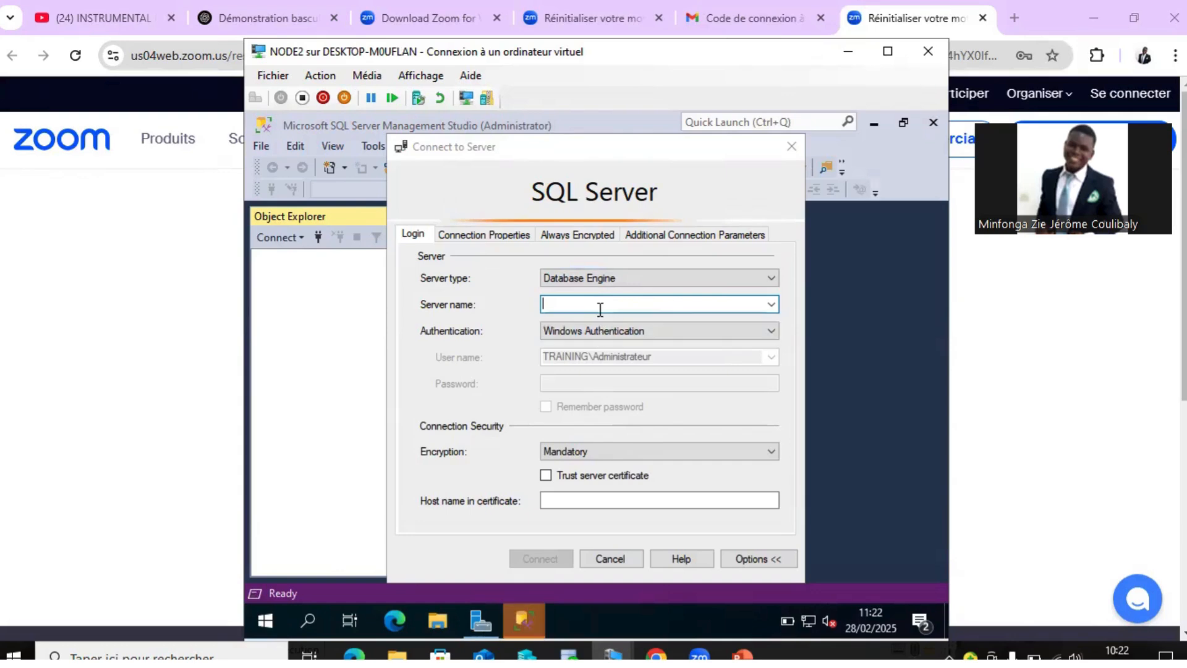
# Bring the Connect to Server dialog to the front and set the connection to trust the server certificate.
pyautogui.moveTo(530, 620)
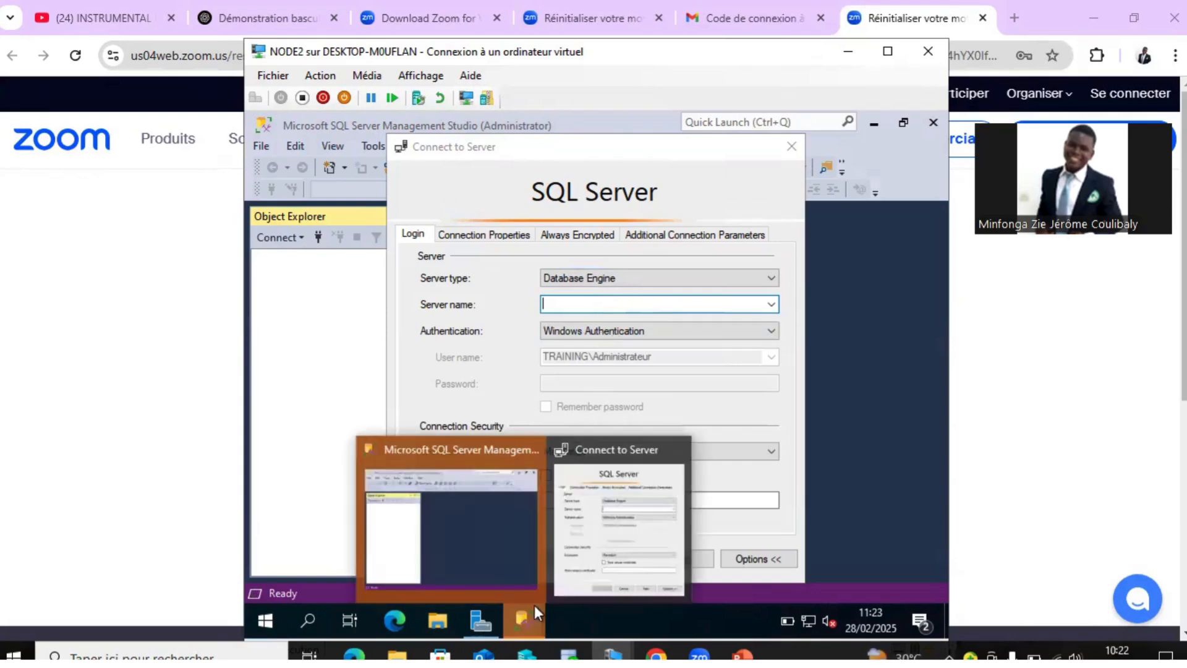
pyautogui.click(598, 547)
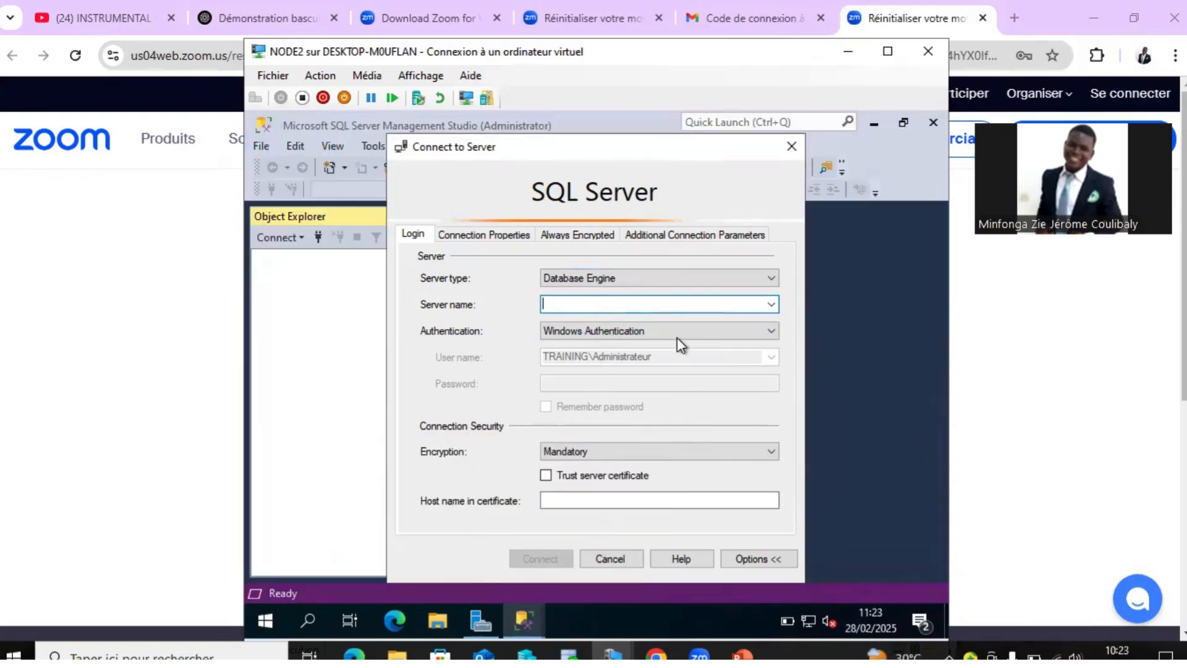
pyautogui.click(771, 304)
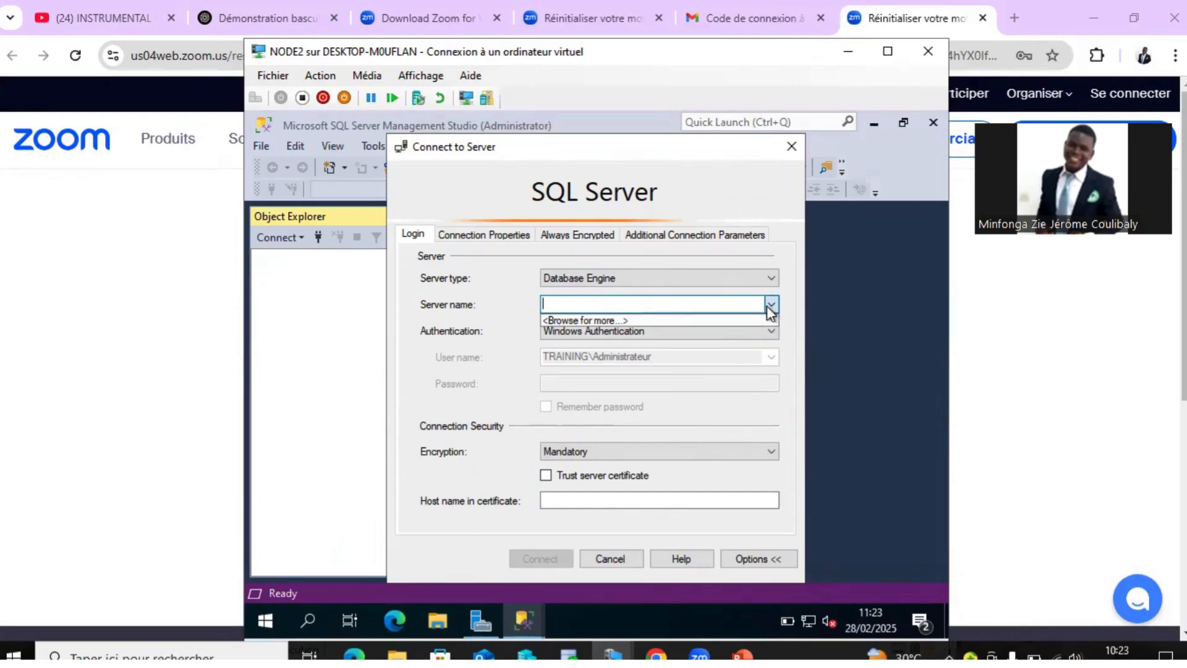
pyautogui.click(748, 329)
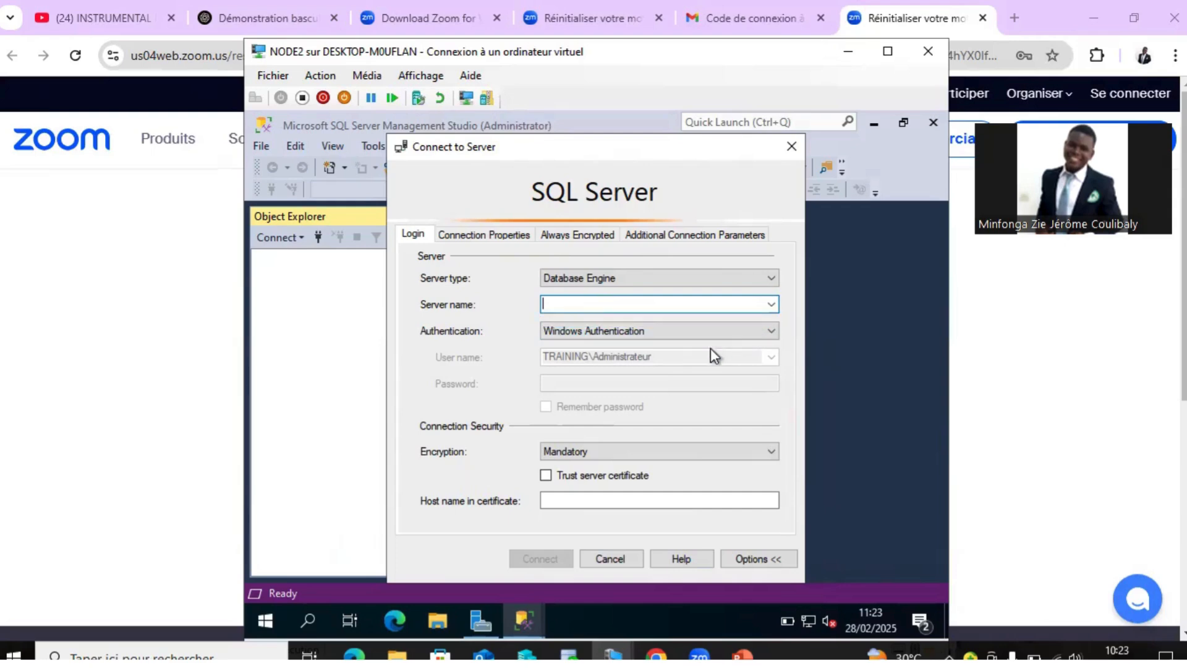
pyautogui.click(556, 476)
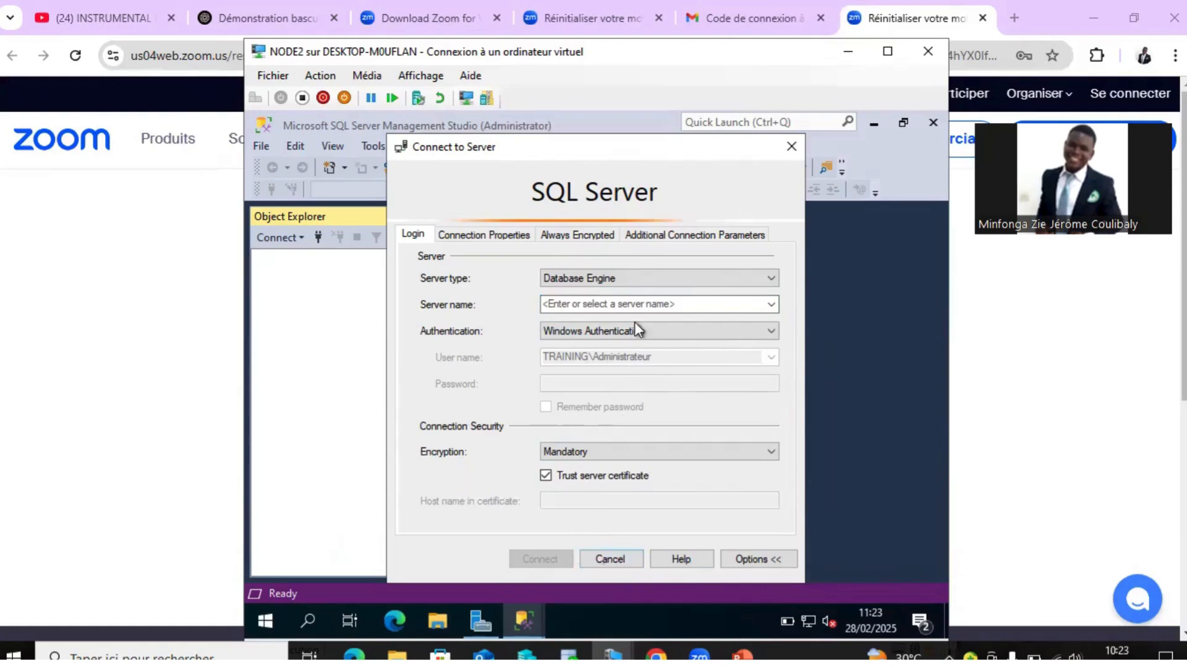
# Connect to the database engine server SQLSET using Windows Authentication with mandatory encryption and the server certificate trusted.
pyautogui.click(647, 308)
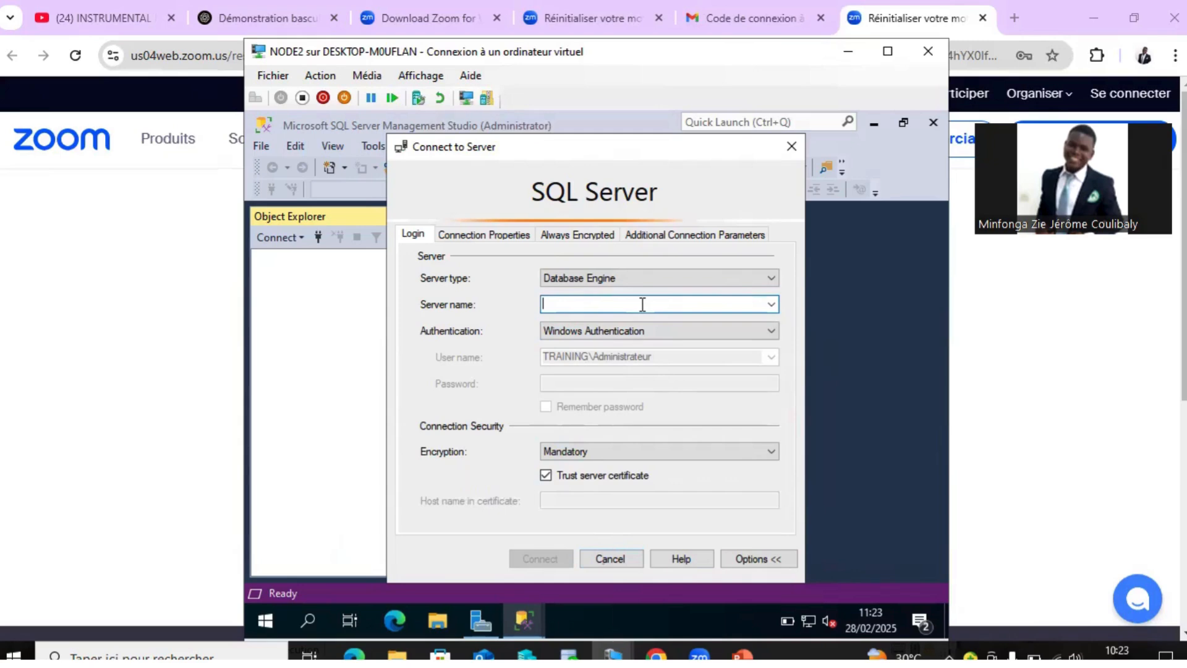
pyautogui.write('SQLSET')
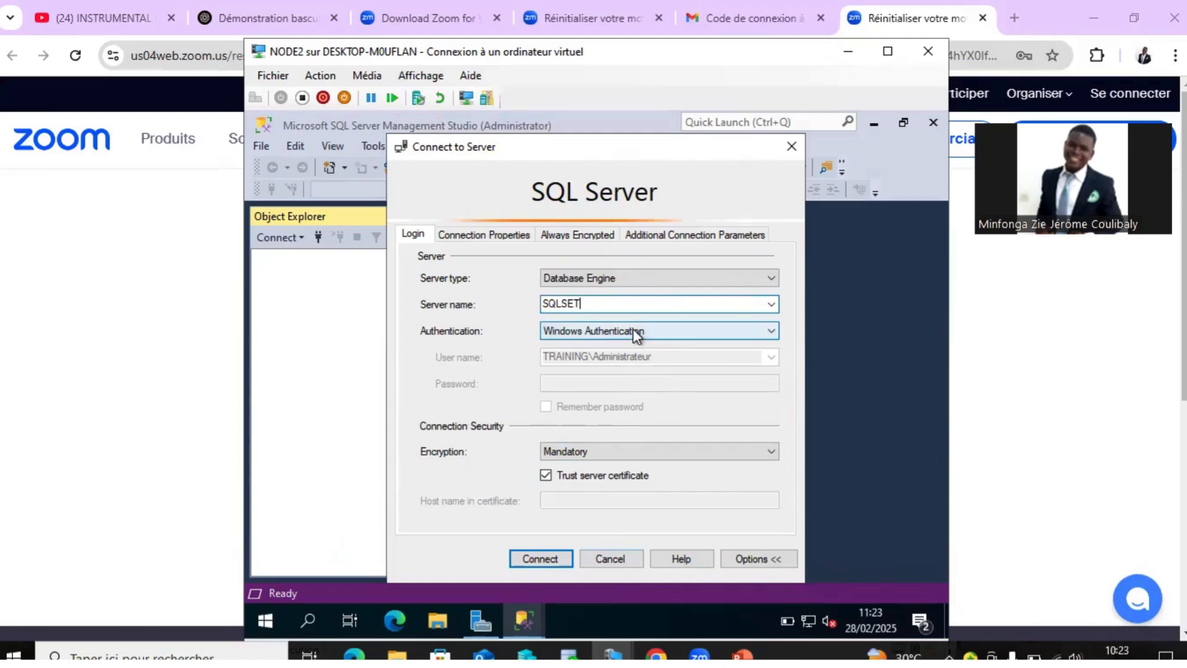
pyautogui.click(628, 331)
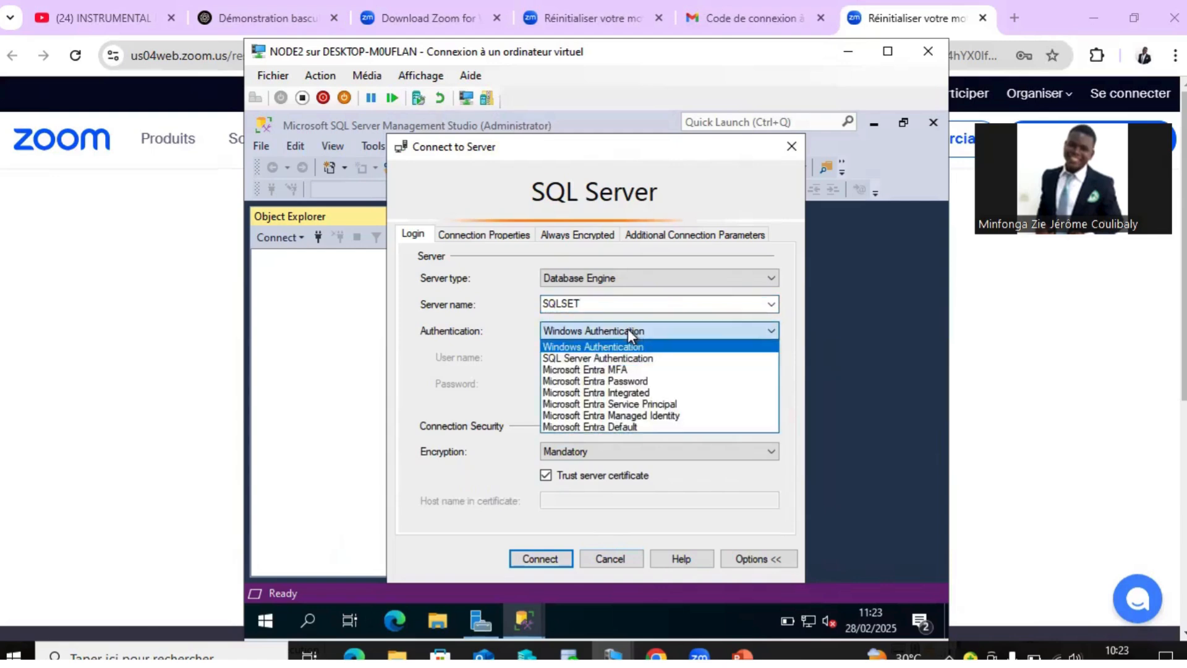
pyautogui.click(626, 358)
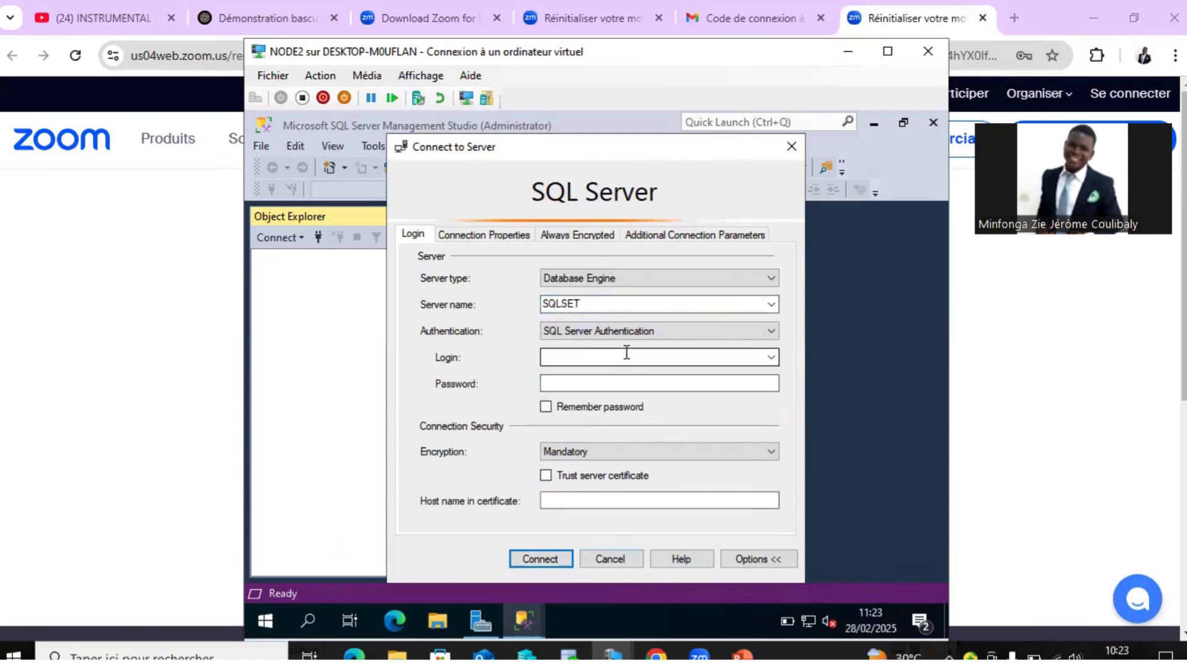
pyautogui.click(627, 332)
pyautogui.click(625, 335)
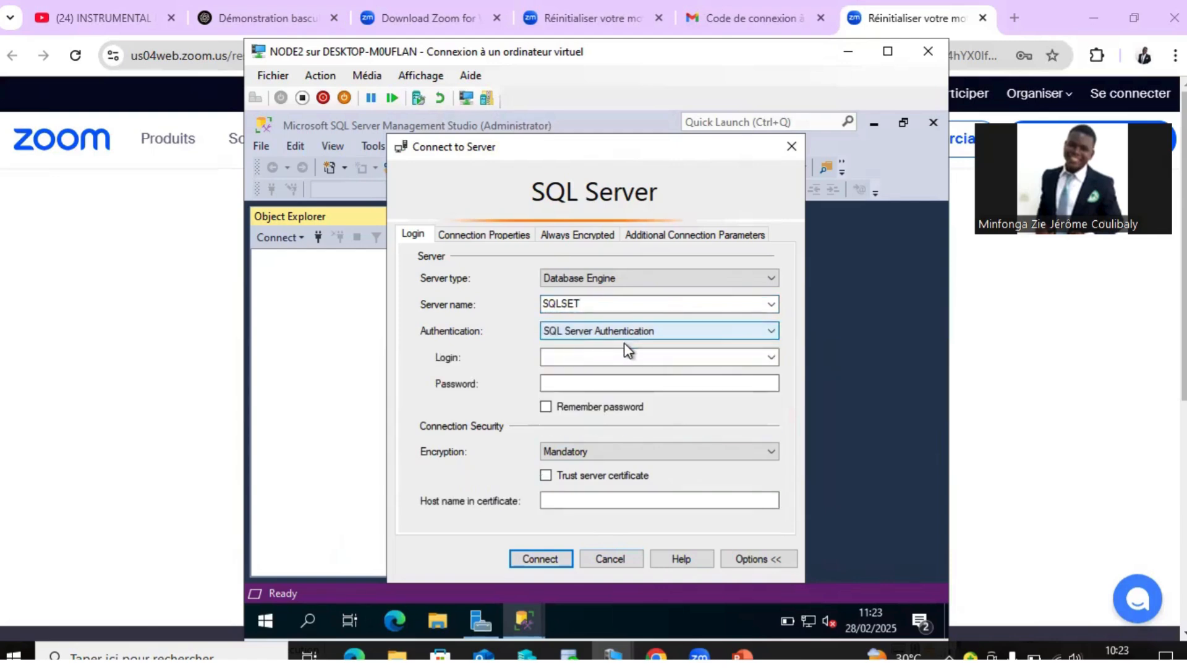
pyautogui.click(661, 331)
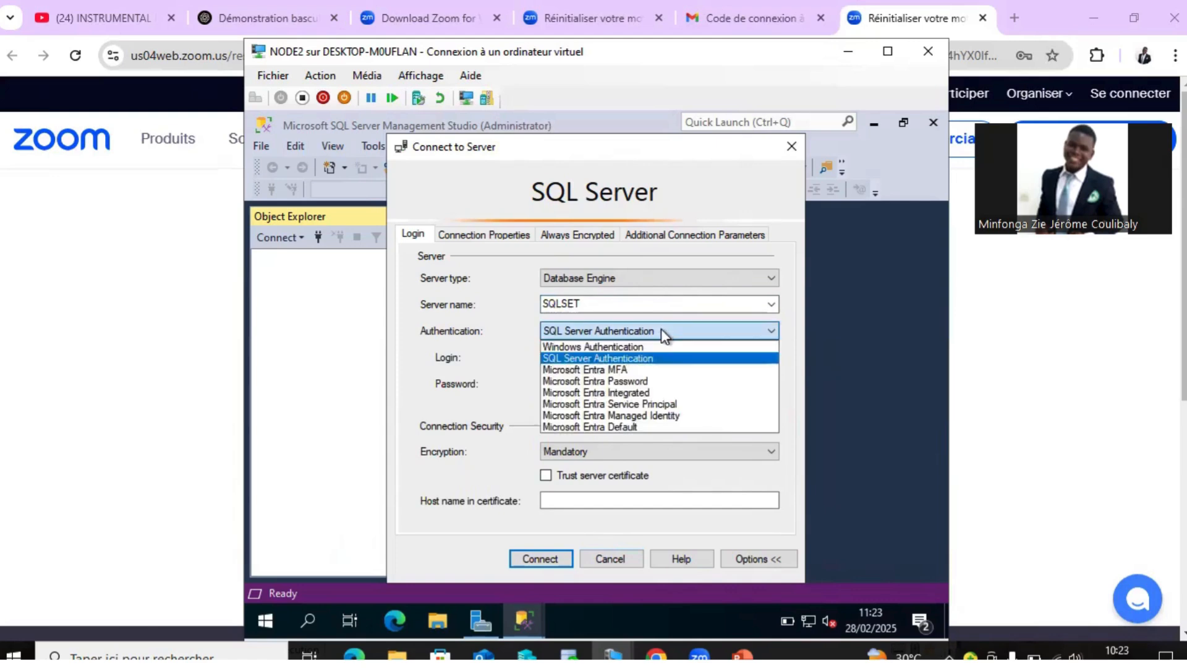
pyautogui.click(593, 346)
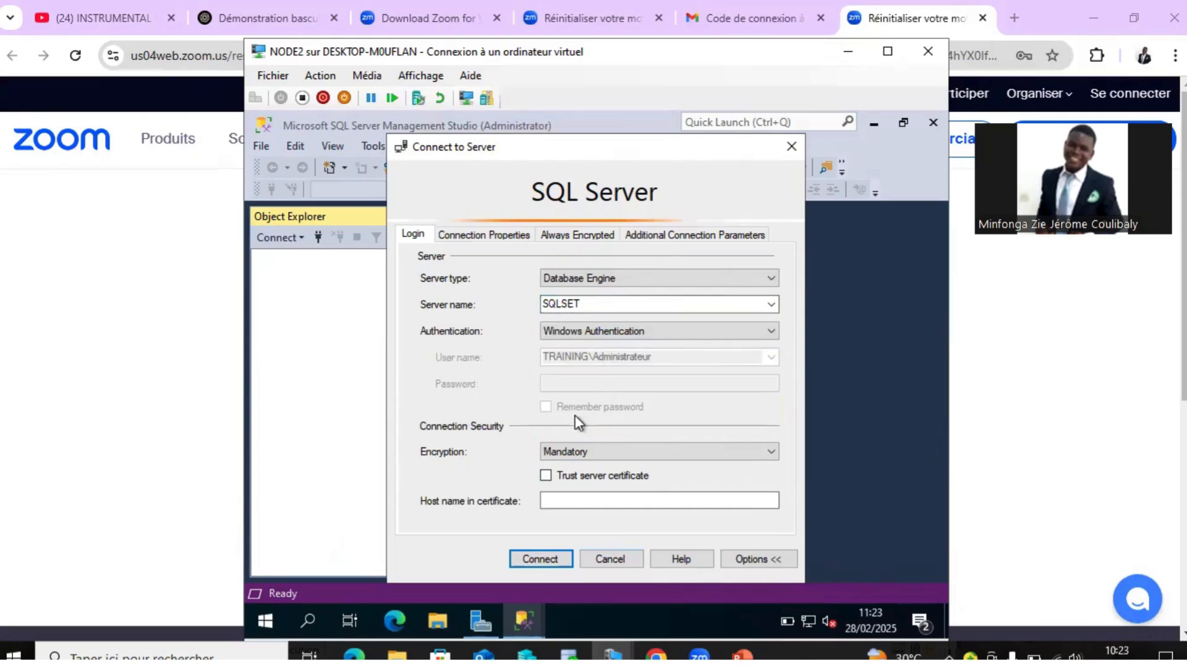
pyautogui.click(547, 476)
pyautogui.click(538, 559)
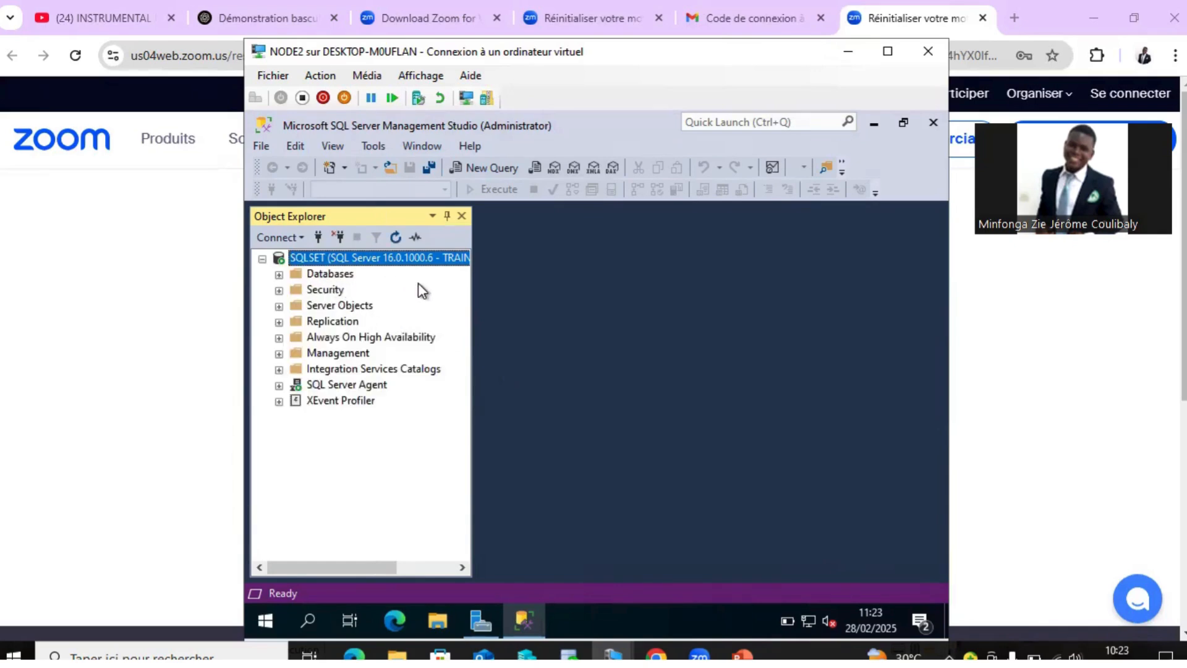
# Expand the TestDB database in Object Explorer and enter SELECT * FROM clients ; in a new query.
pyautogui.click(279, 274)
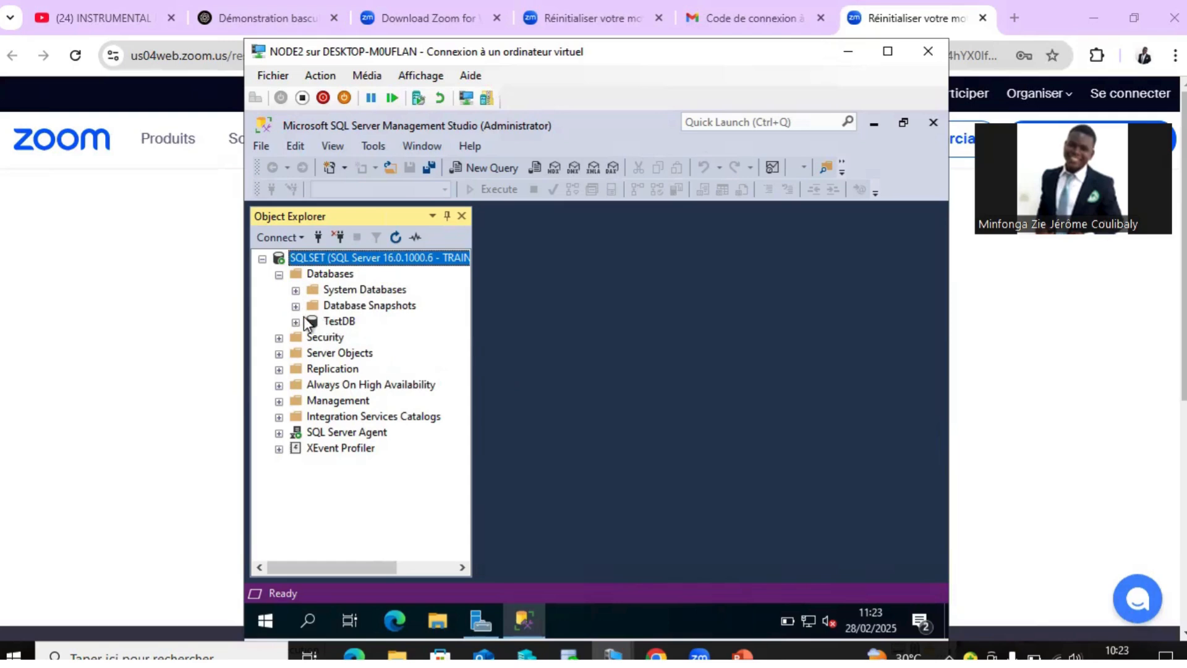
pyautogui.click(295, 322)
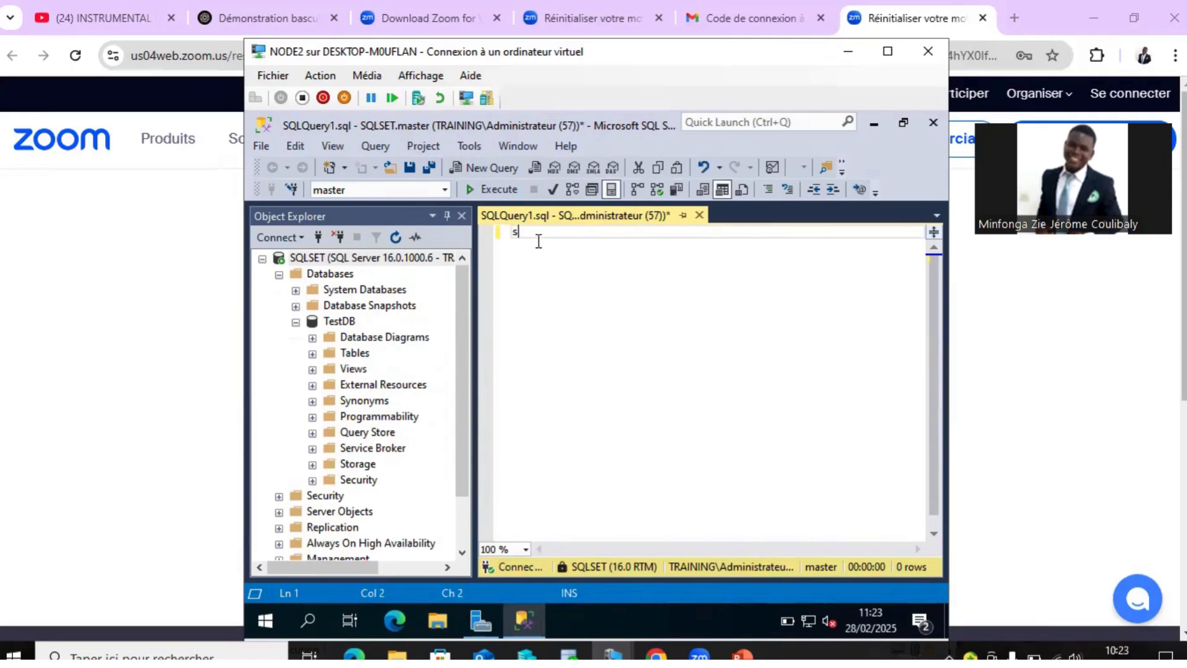
pyautogui.press('BackSpace')
pyautogui.write('SELECT * FROM clients ;')
# Switch to the PowerPoint presentation and copy the USE TestDB; and SELECT * FROM Clients; lines from slide 6.
pyautogui.click(732, 651)
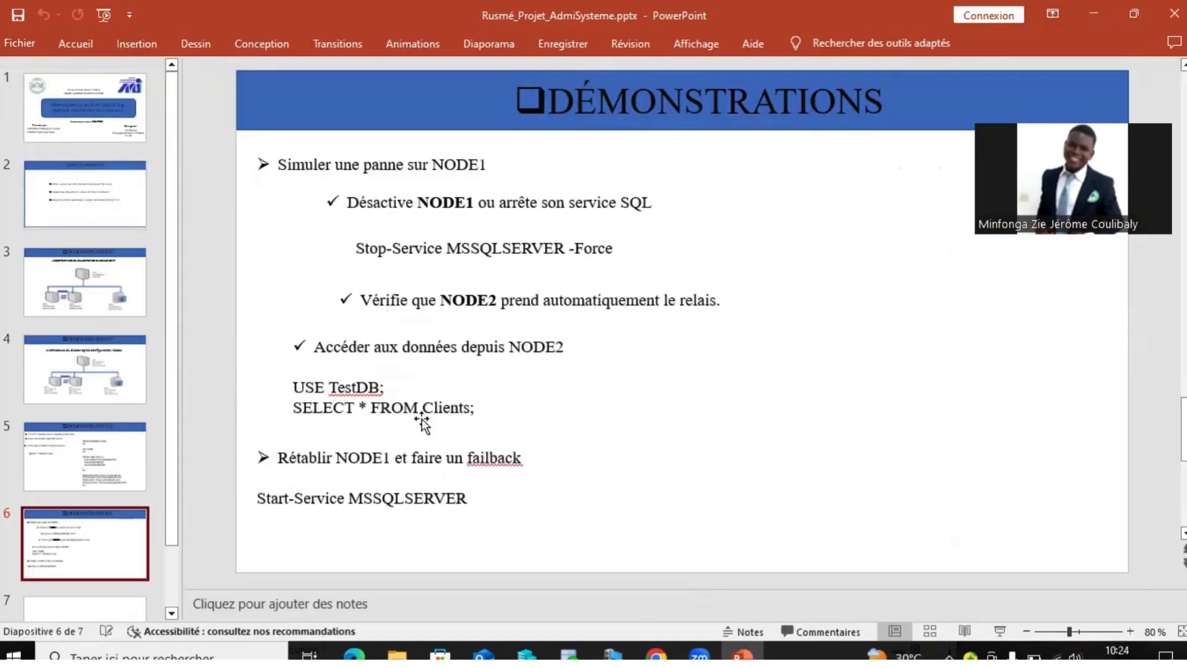
pyautogui.click(311, 389)
pyautogui.moveTo(293, 388); pyautogui.dragTo(478, 410)
pyautogui.hotkey('ctrl', 'c')
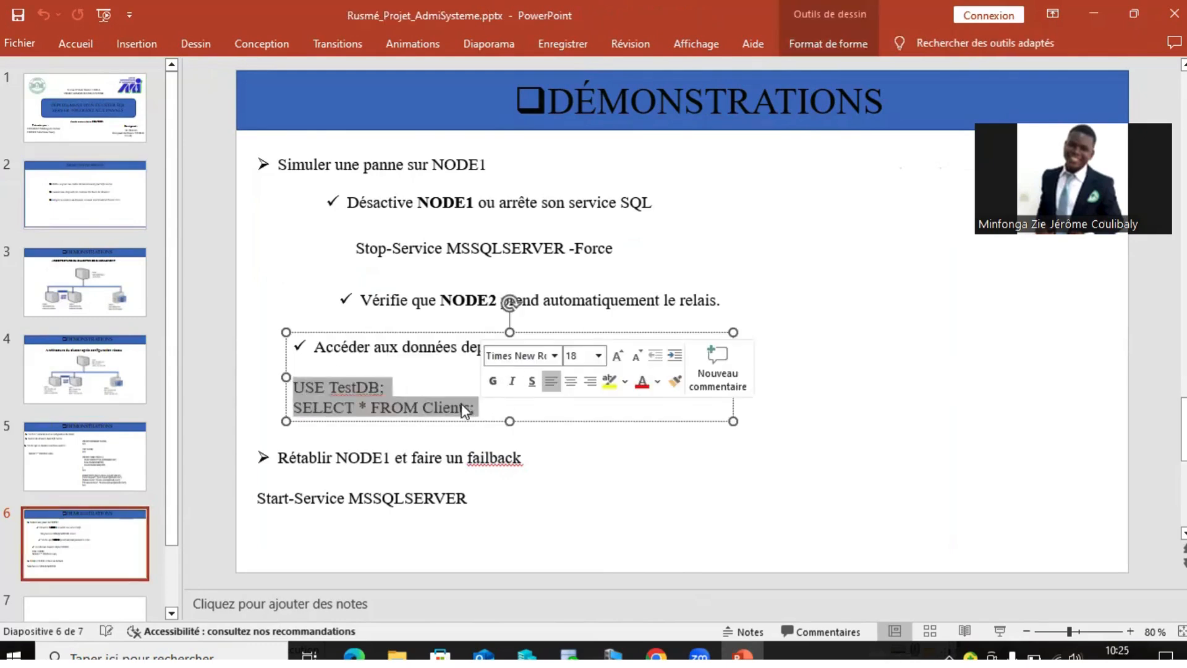
pyautogui.rightClick(470, 407)
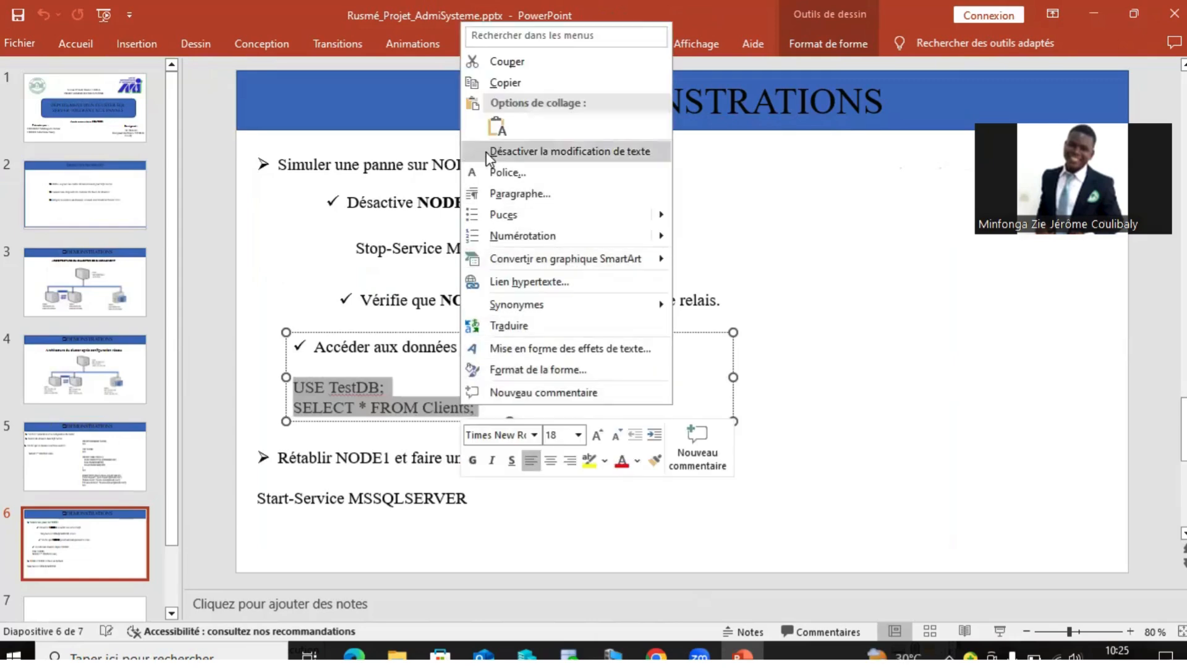
pyautogui.click(512, 84)
# Return to the NODE2 virtual machine, replace the query text with the copied USE TestDB and SELECT statements, and execute it.
pyautogui.click(657, 655)
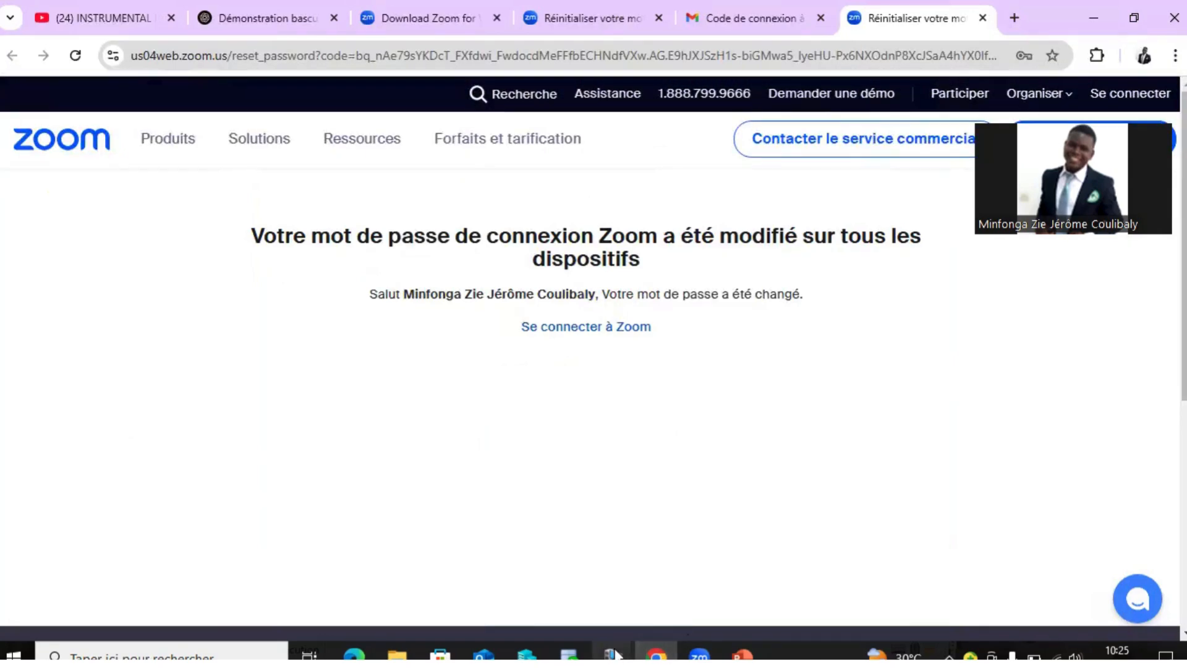
pyautogui.moveTo(614, 654)
pyautogui.click(771, 584)
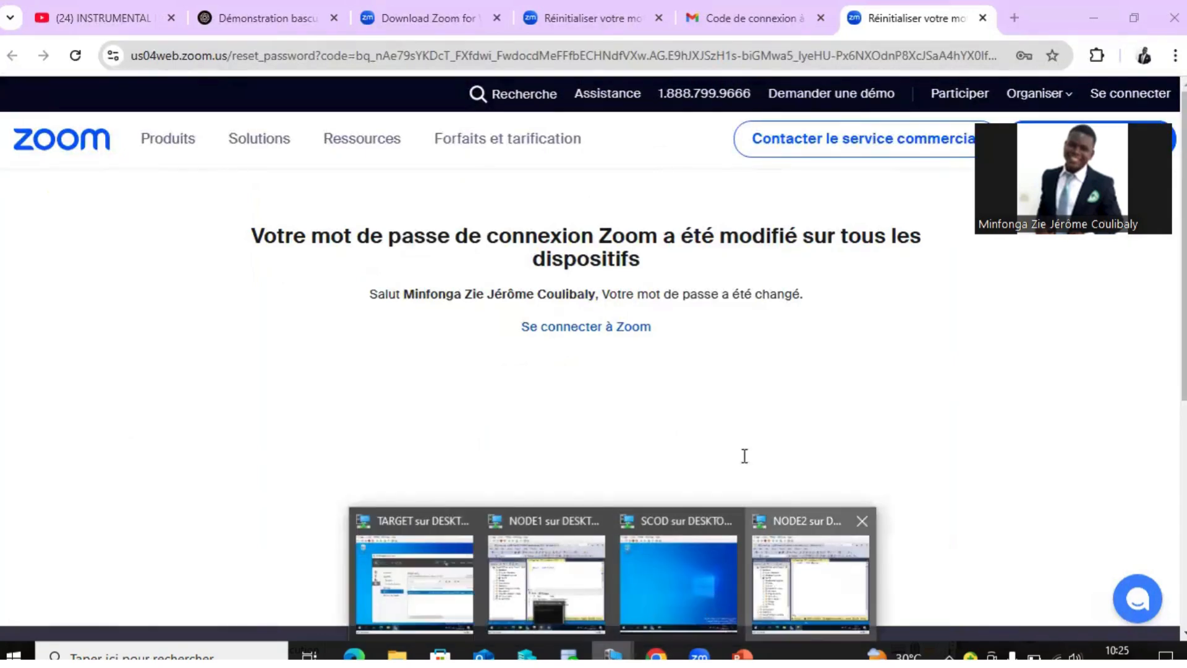
pyautogui.moveTo(658, 242); pyautogui.dragTo(499, 246)
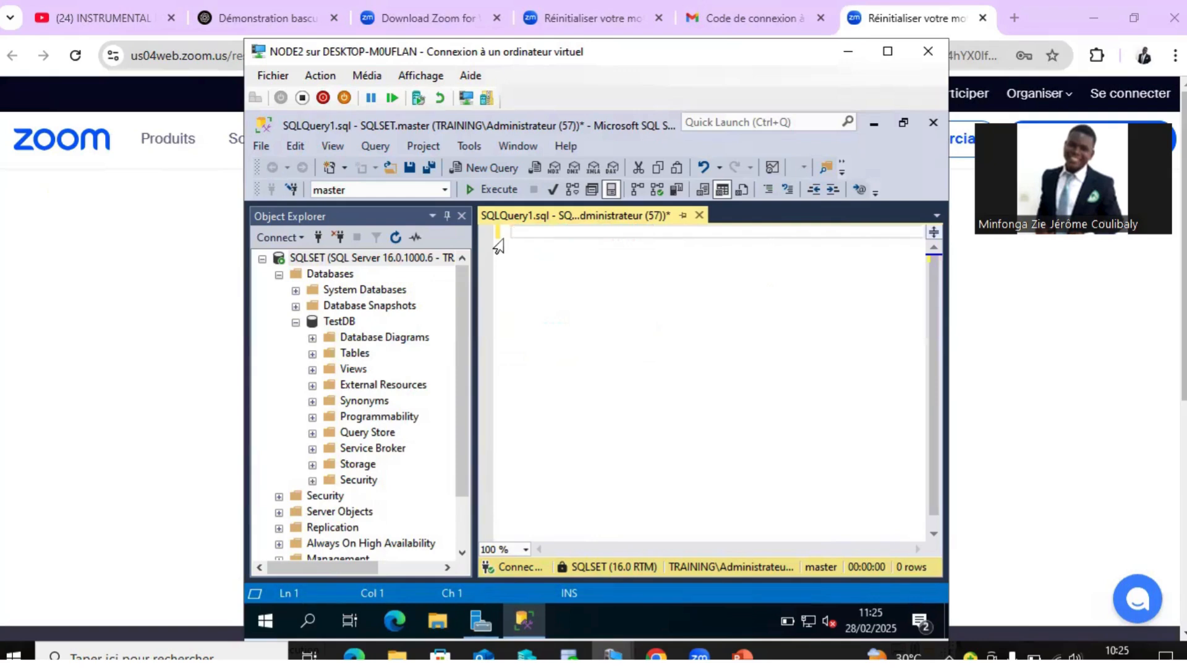
pyautogui.hotkey('ctrl', 'v')
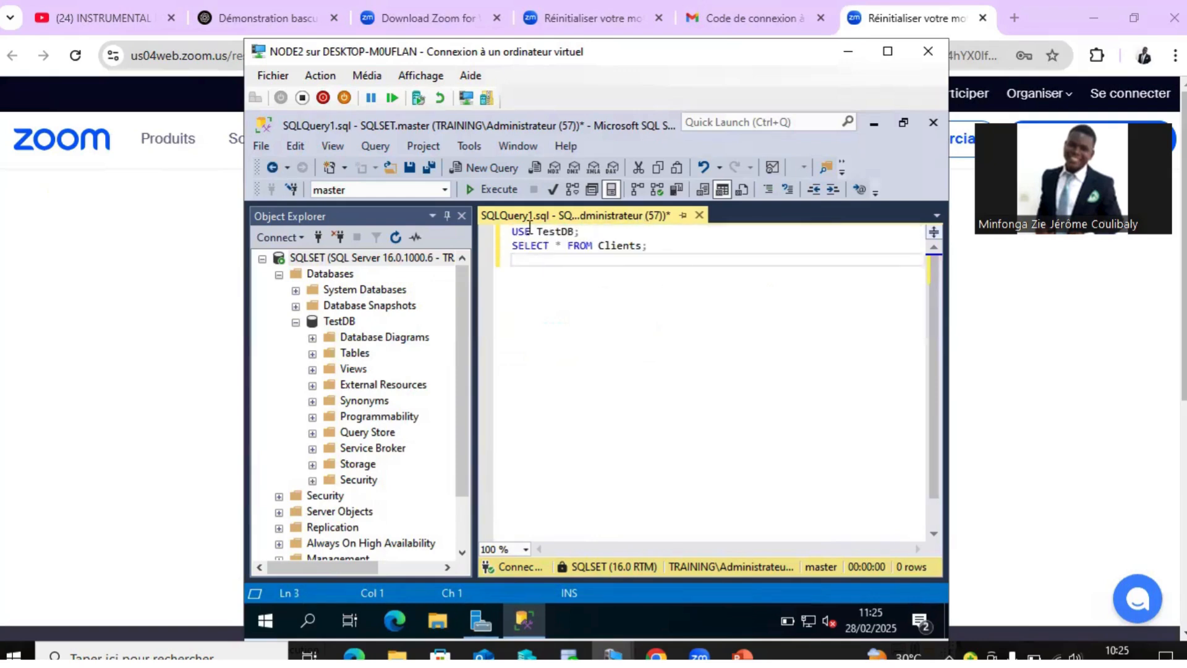
pyautogui.click(490, 190)
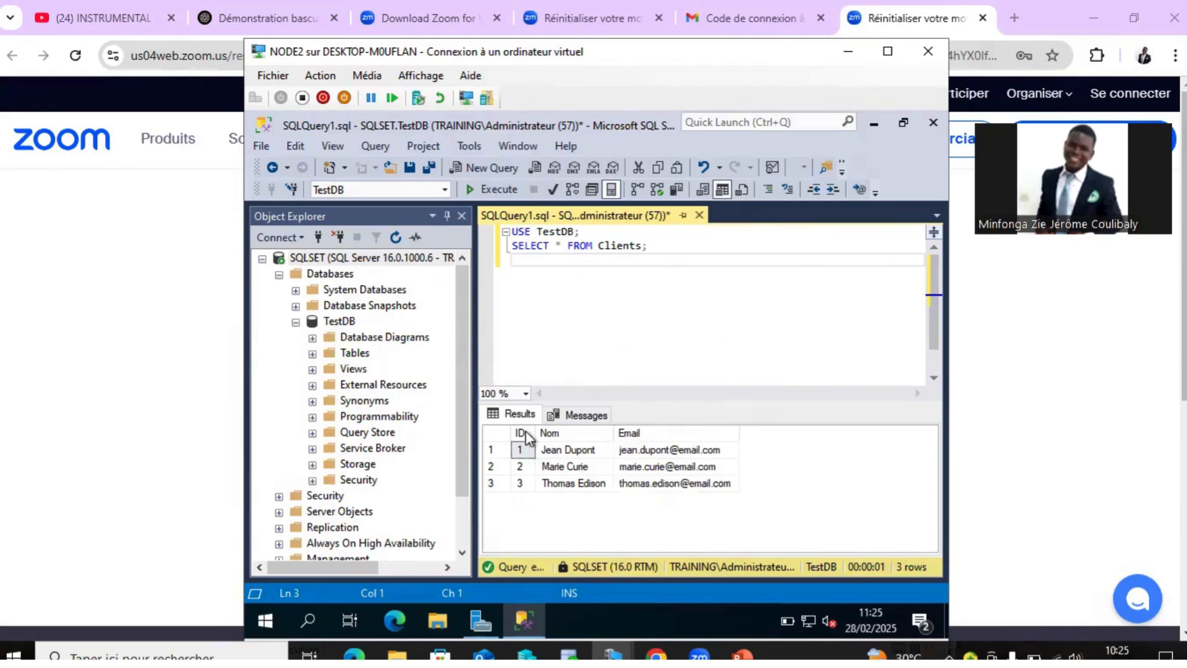
# Switch to the PowerPoint presentation and copy the Start-Service MSSQLSERVER command from the failback section of slide 6.
pyautogui.click(734, 654)
pyautogui.click(337, 457)
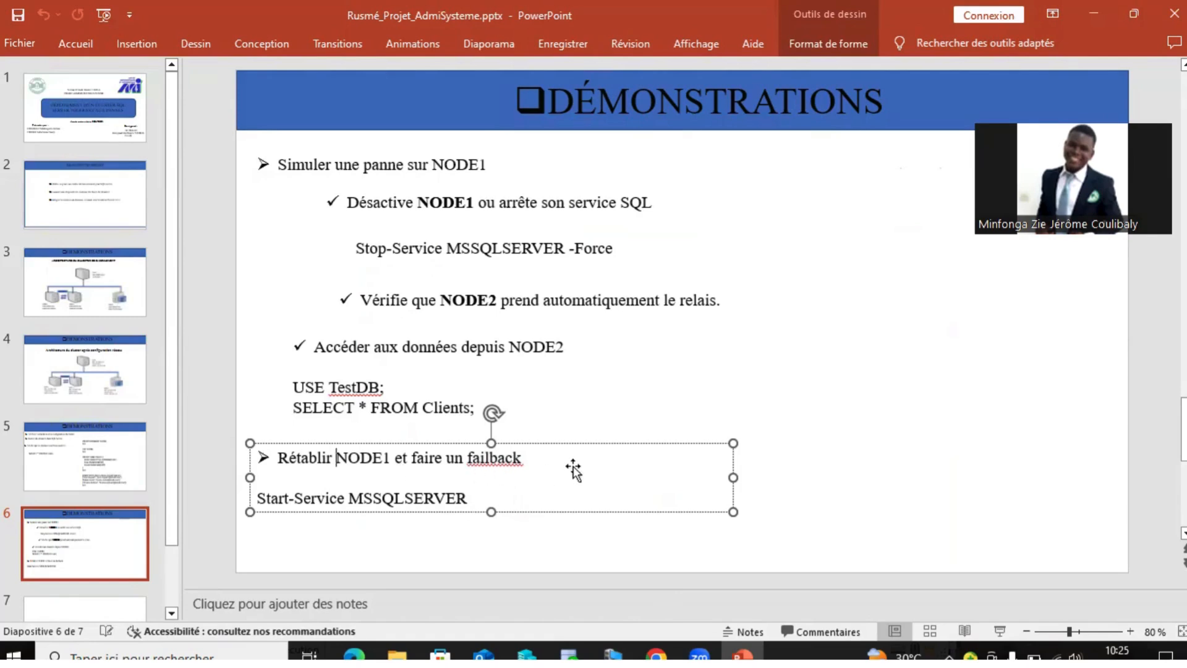
pyautogui.moveTo(258, 498); pyautogui.dragTo(469, 503)
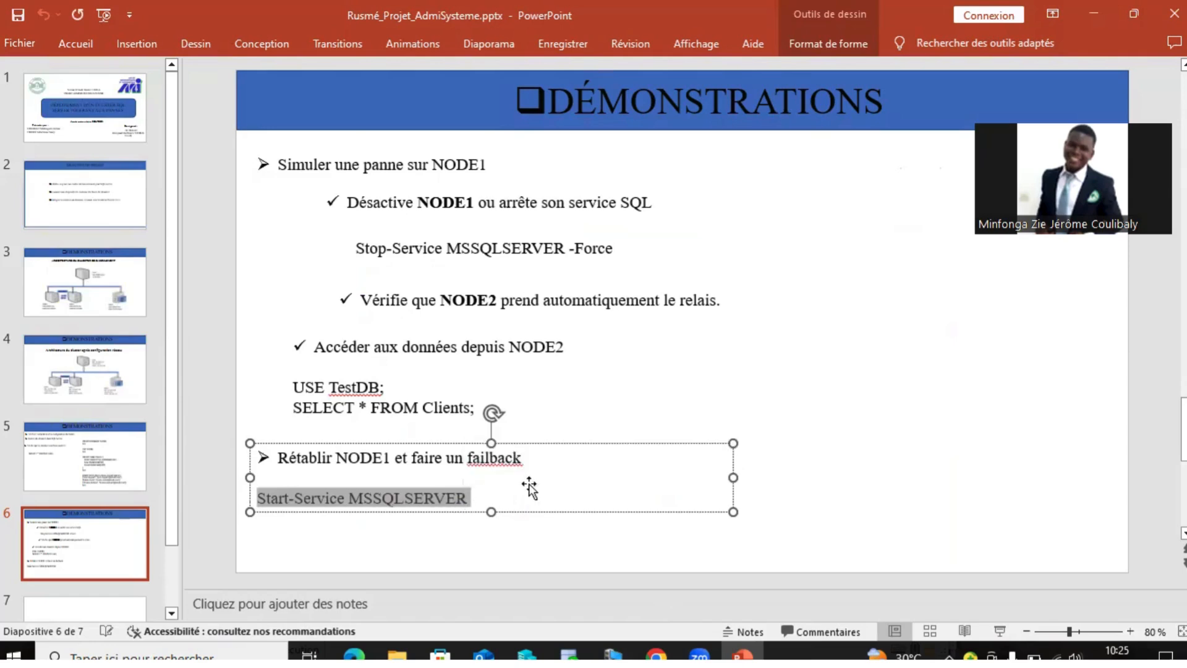
# Switch to the NODE1 virtual machine, search for "power" and launch Windows PowerShell.
pyautogui.moveTo(617, 655)
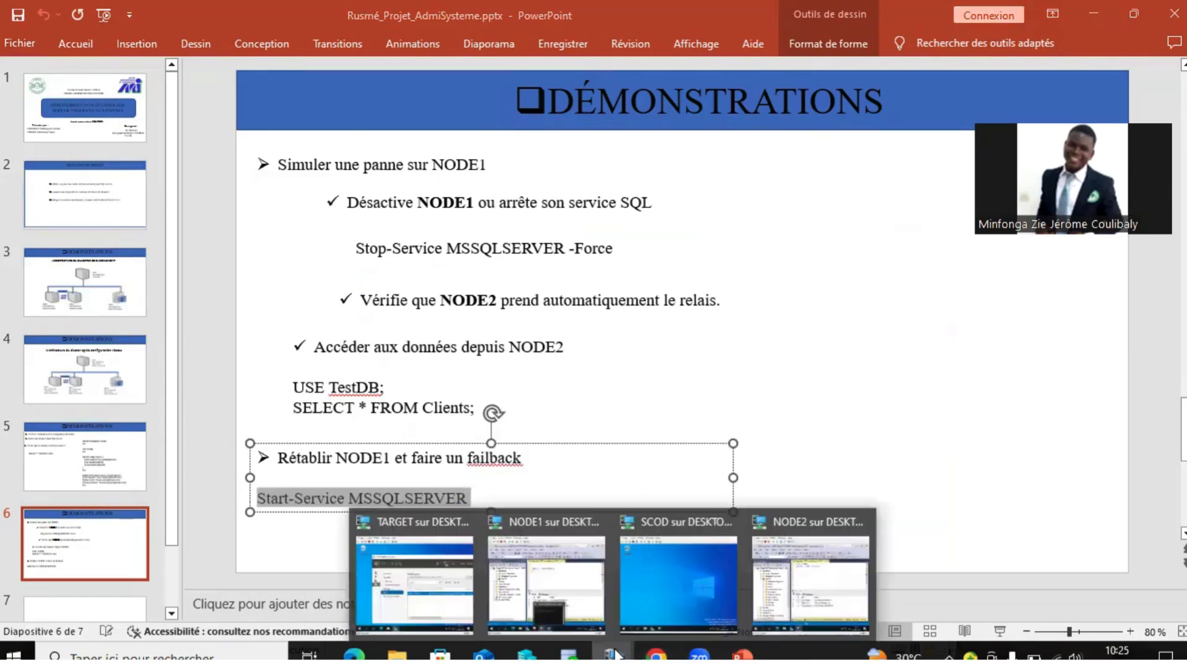
pyautogui.click(569, 587)
pyautogui.moveTo(575, 610)
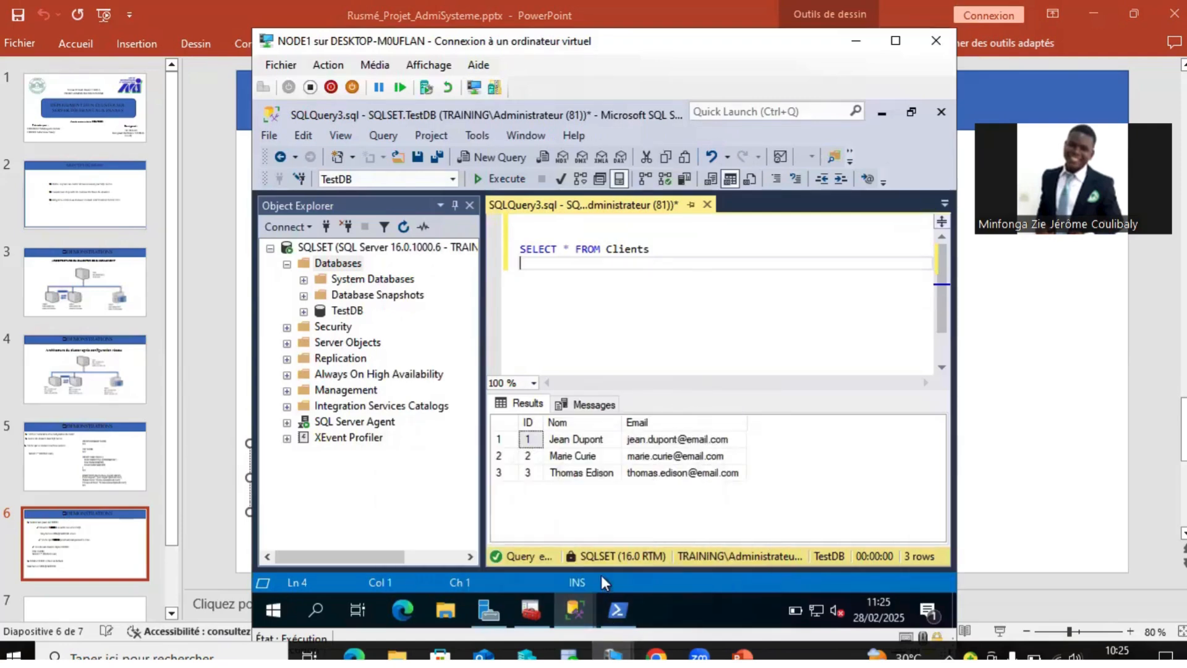
pyautogui.click(316, 611)
pyautogui.click(362, 589)
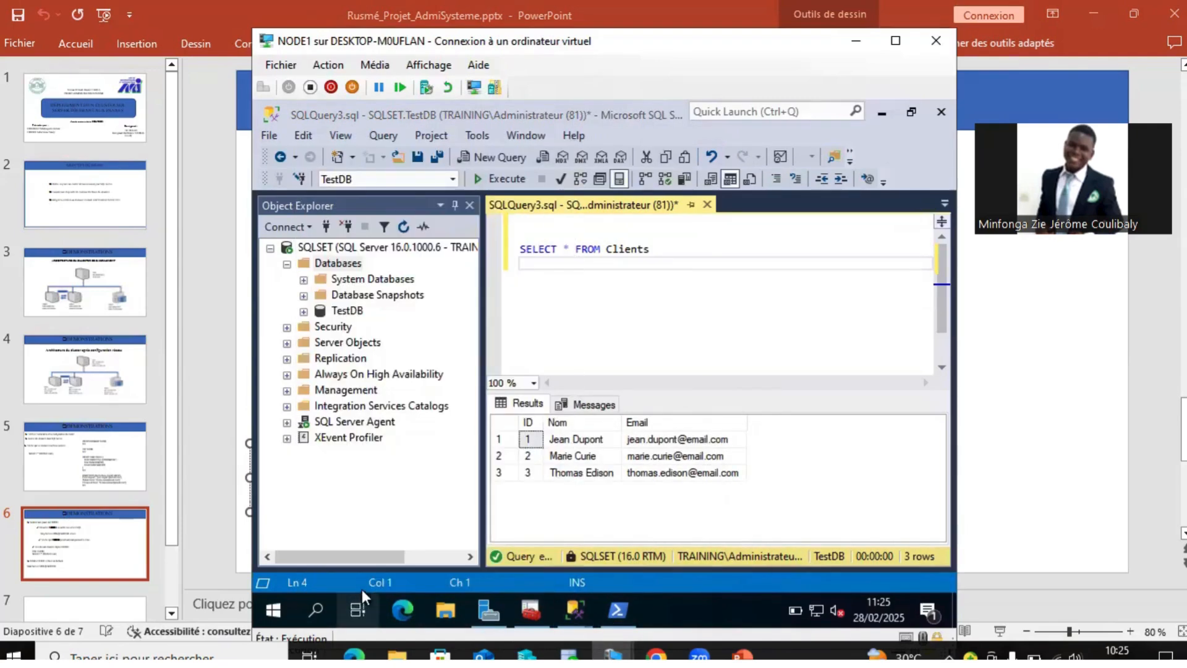
pyautogui.click(314, 611)
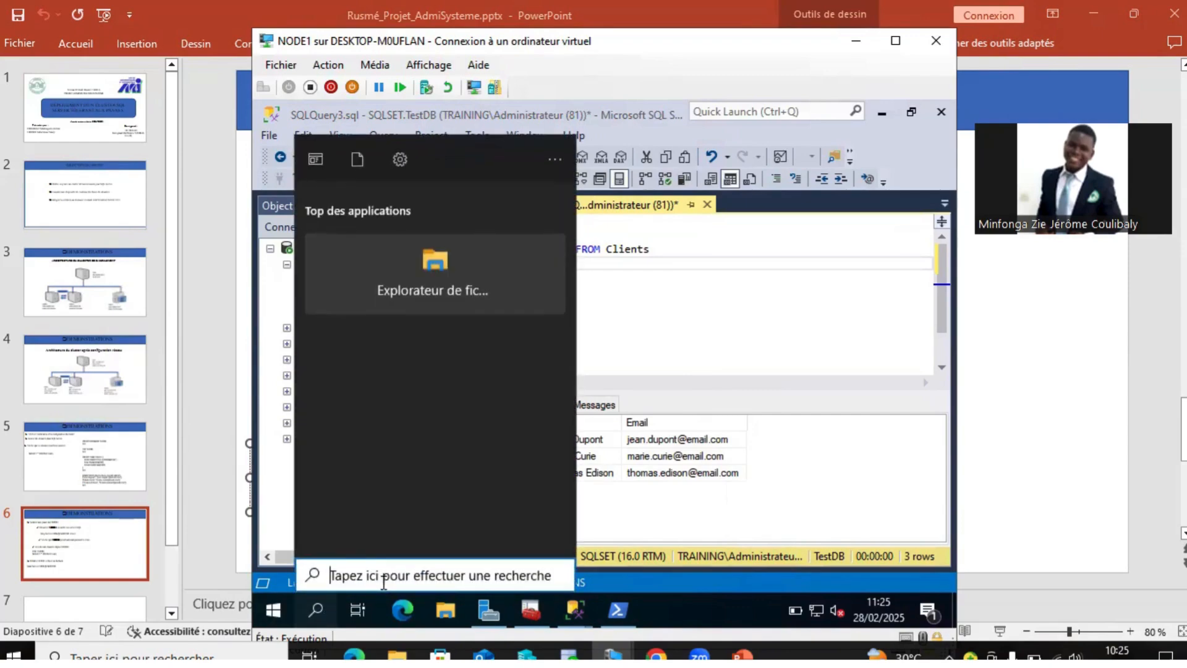
pyautogui.write('pow')
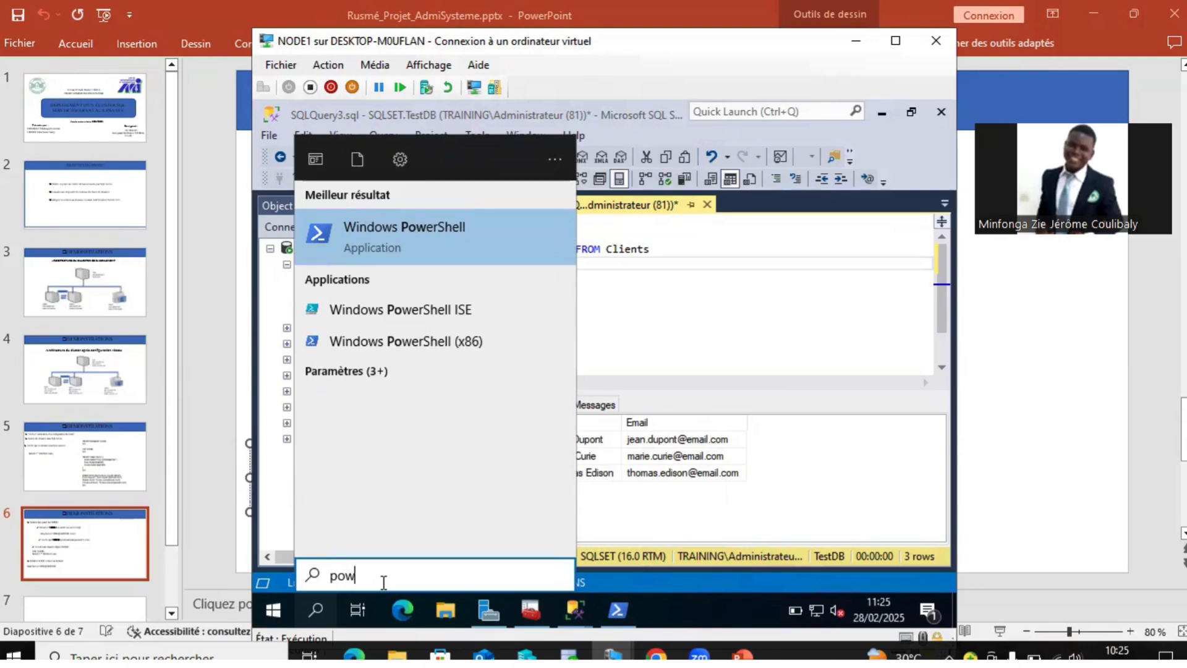
pyautogui.write('er')
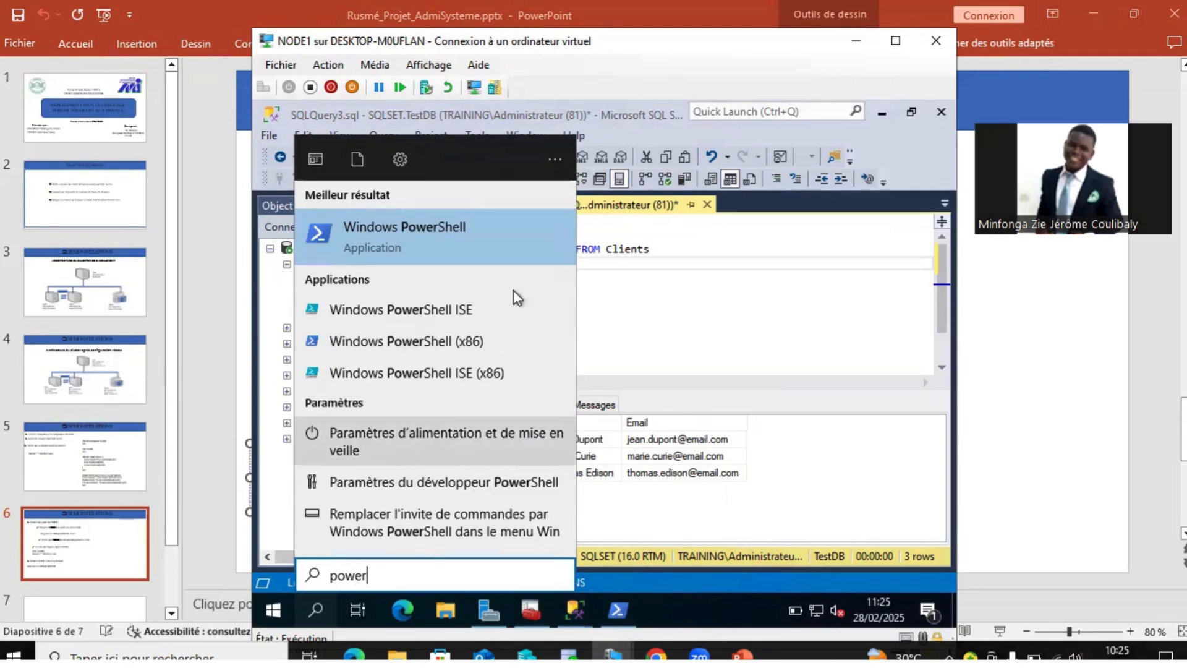
pyautogui.press('Return')
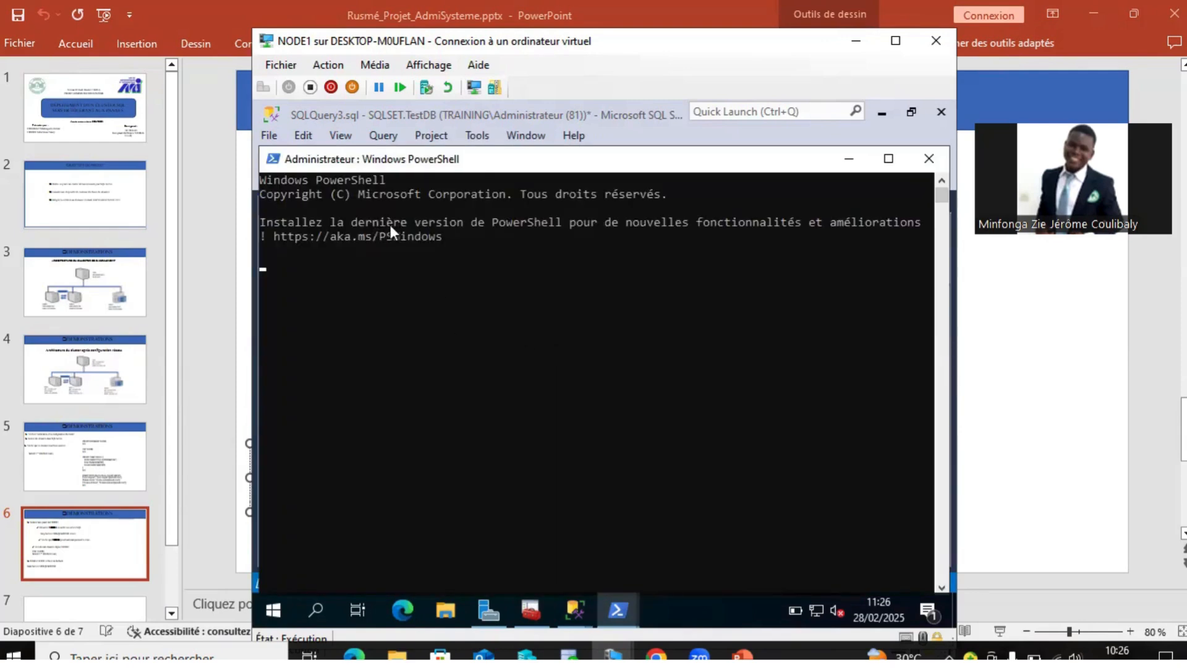
# Paste the Start-Service MSSQLSERVER command into PowerShell on NODE1, remove the extra line break and run it.
pyautogui.rightClick(529, 283)
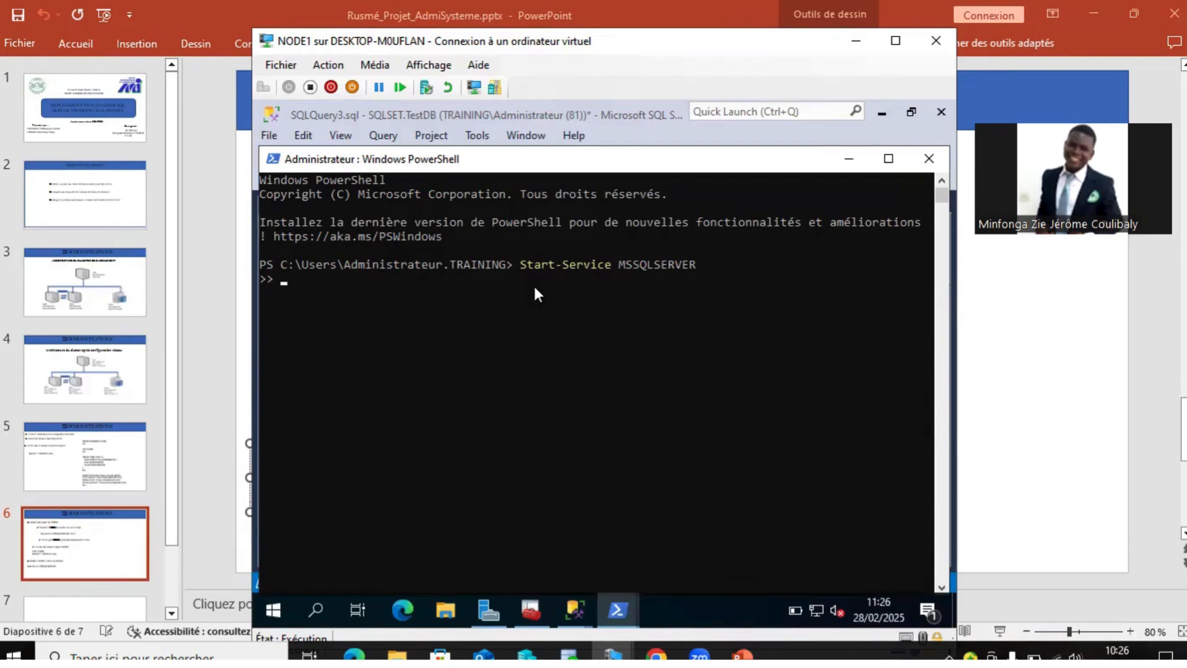
pyautogui.press('BackSpace')
pyautogui.press('BackSpace')
pyautogui.write('E')
pyautogui.press('BackSpace')
pyautogui.write('R')
pyautogui.press('Return')
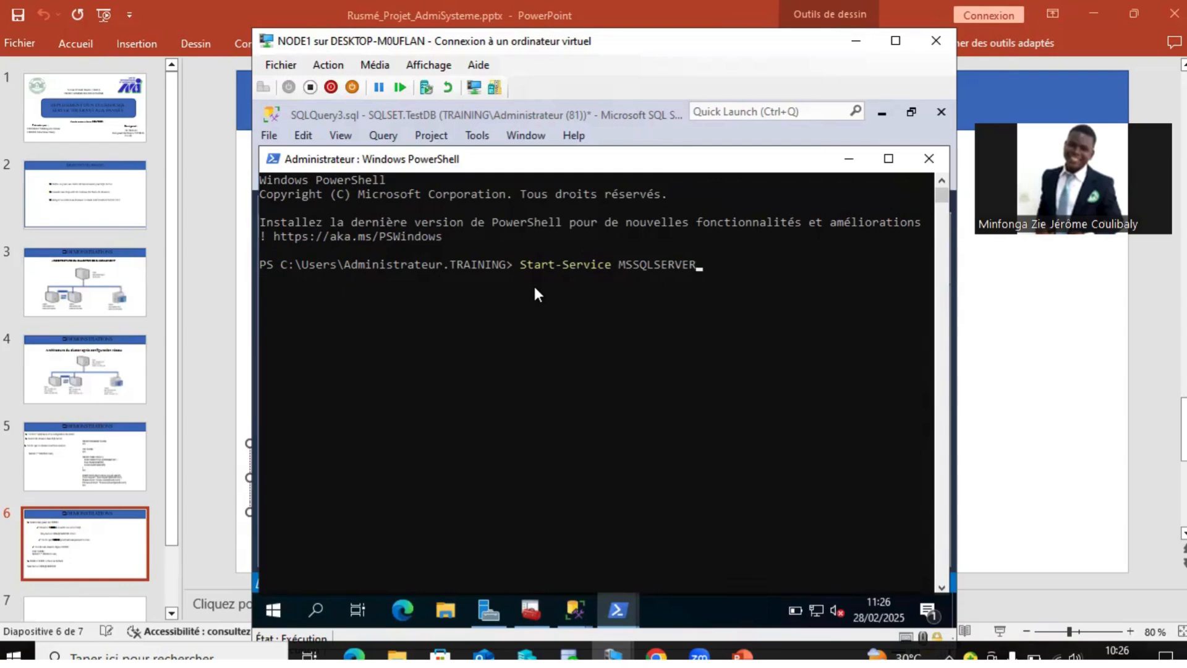